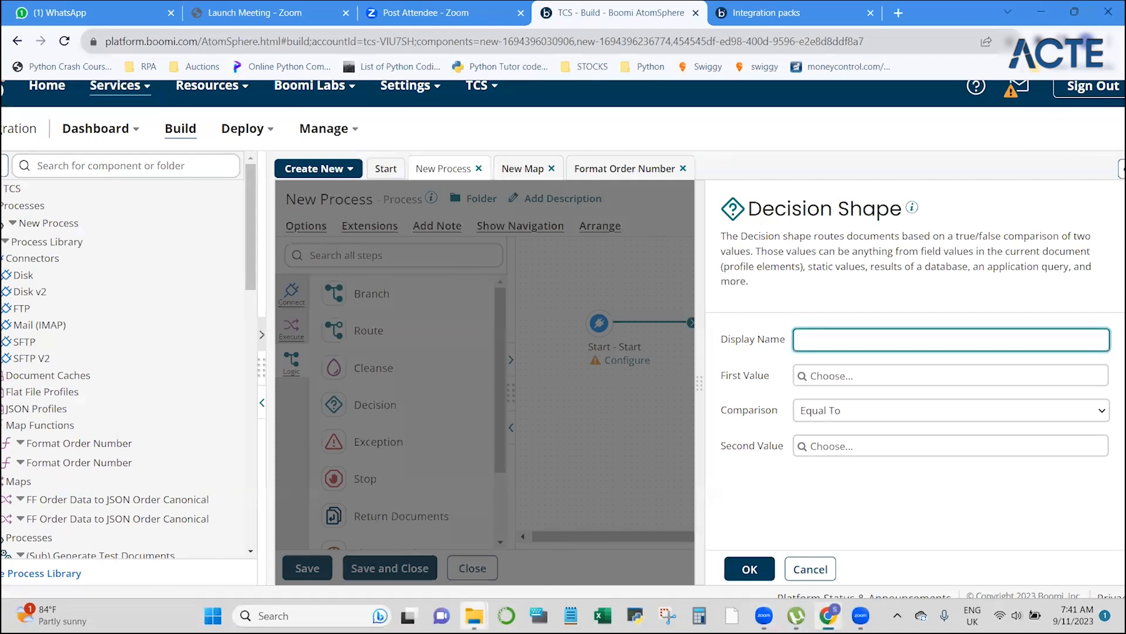
# Step: Close the Decision shape's settings and discard the changes
pyautogui.moveTo(473, 616)
pyautogui.click(530, 573)
pyautogui.click(810, 569)
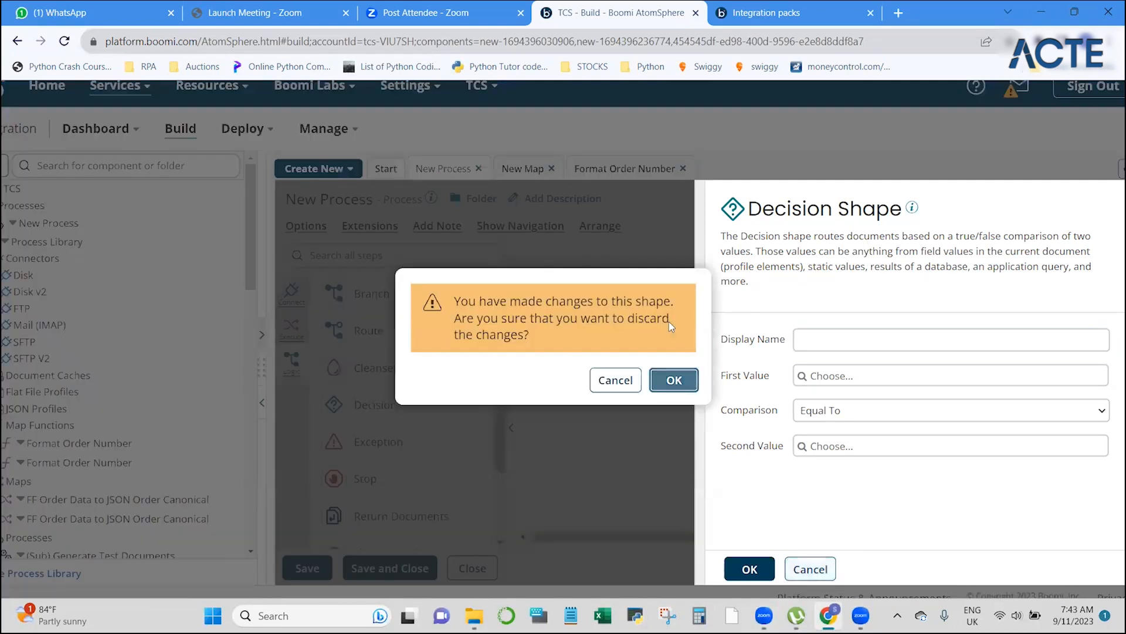
pyautogui.click(678, 381)
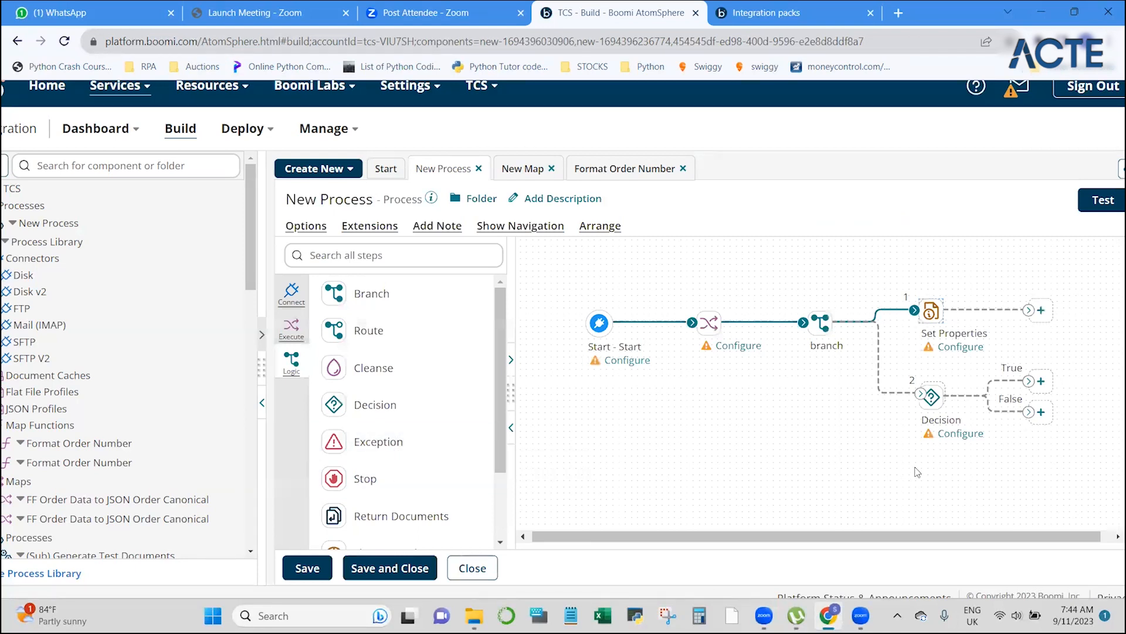
# Step: Add an Exception shape to the process canvas near the Decision shape's False path
pyautogui.moveTo(933, 417)
pyautogui.click(1041, 412)
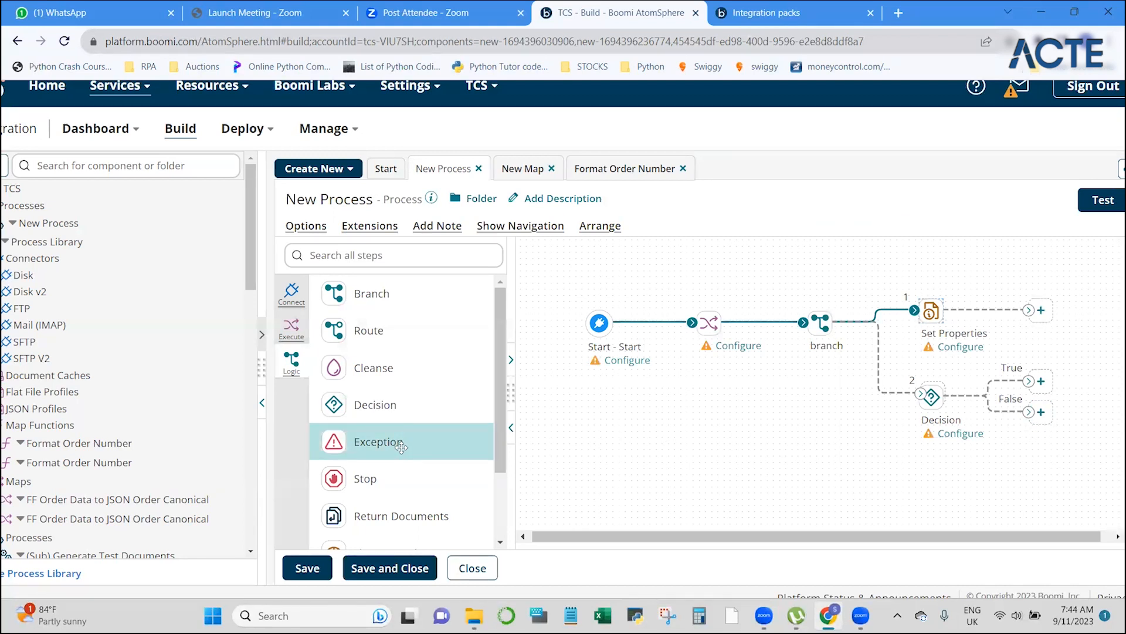
pyautogui.moveTo(401, 447); pyautogui.dragTo(1074, 433)
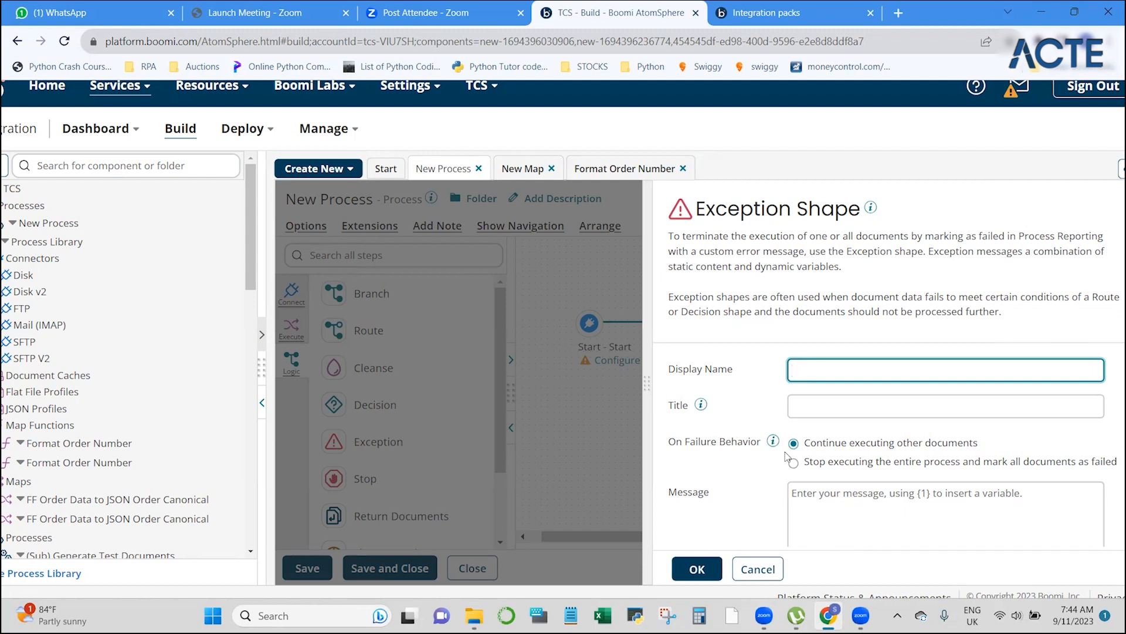
# Step: Examine the Exception shape's settings, including the title help, failure behavior, message and variables
pyautogui.click(831, 505)
pyautogui.scroll(-5, 831, 506)
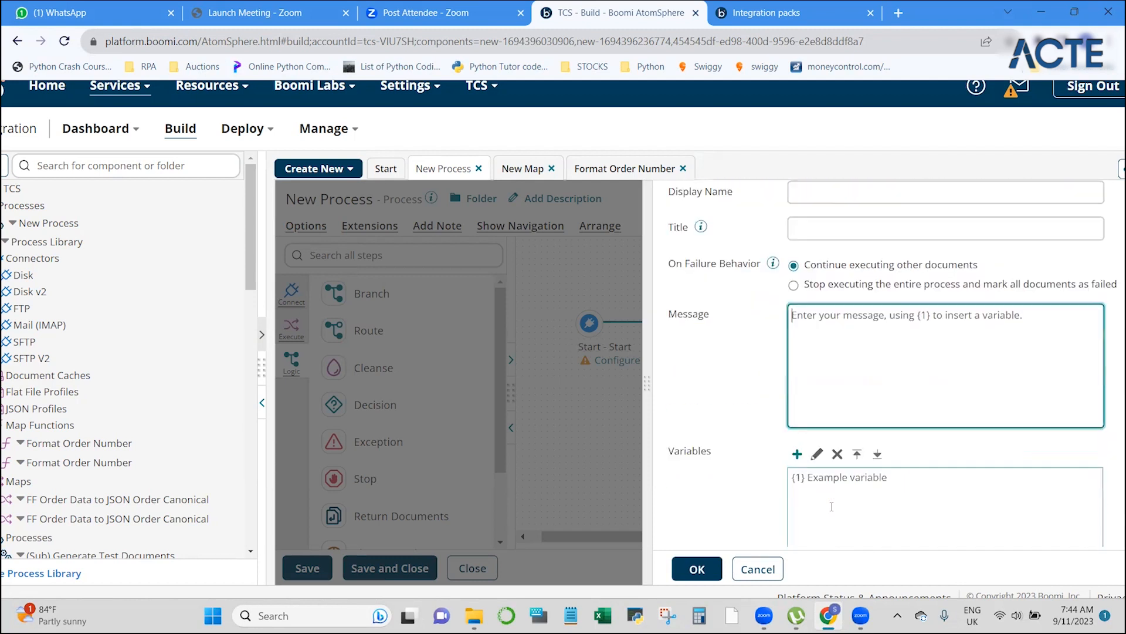
pyautogui.scroll(5, 831, 509)
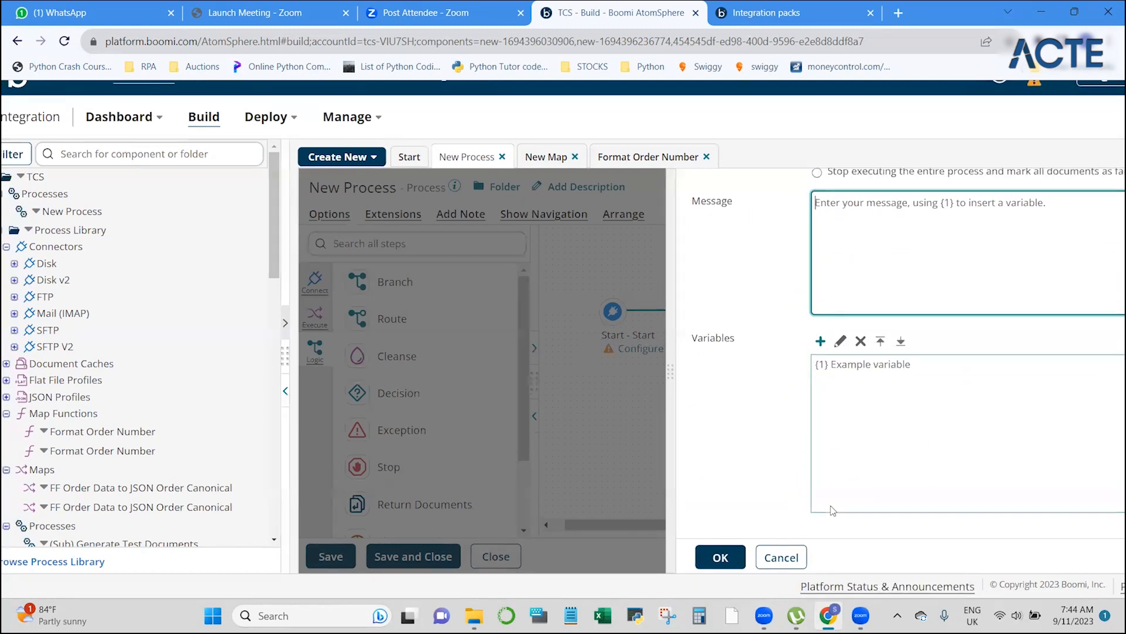
pyautogui.scroll(1, 832, 506)
pyautogui.hscroll(1, 832, 506)
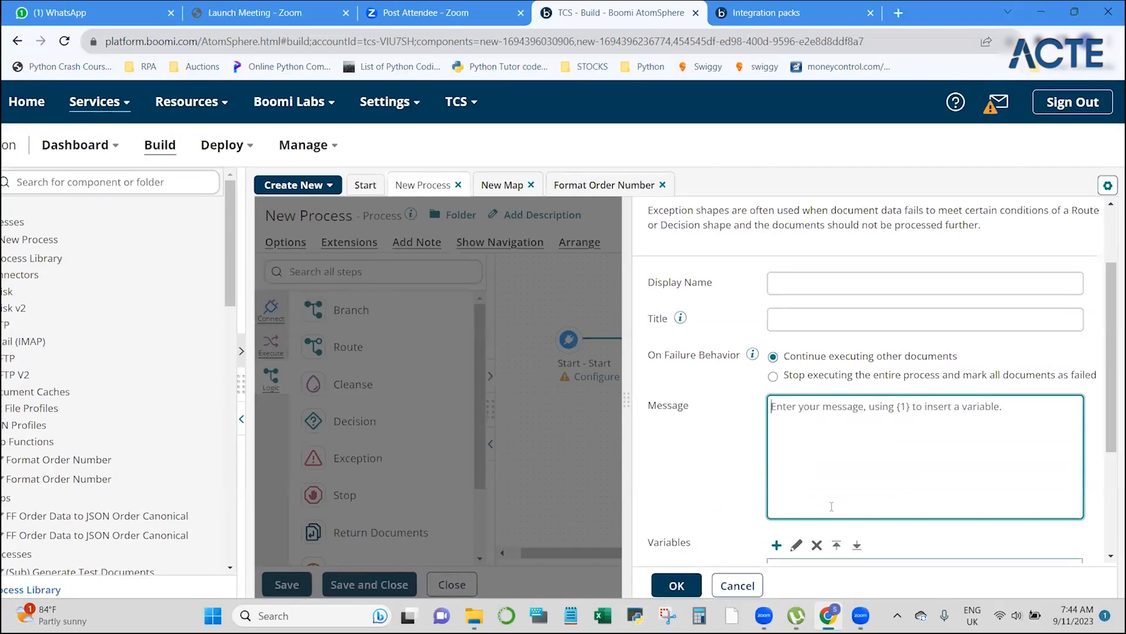
pyautogui.scroll(-3, 831, 506)
pyautogui.scroll(5, 833, 509)
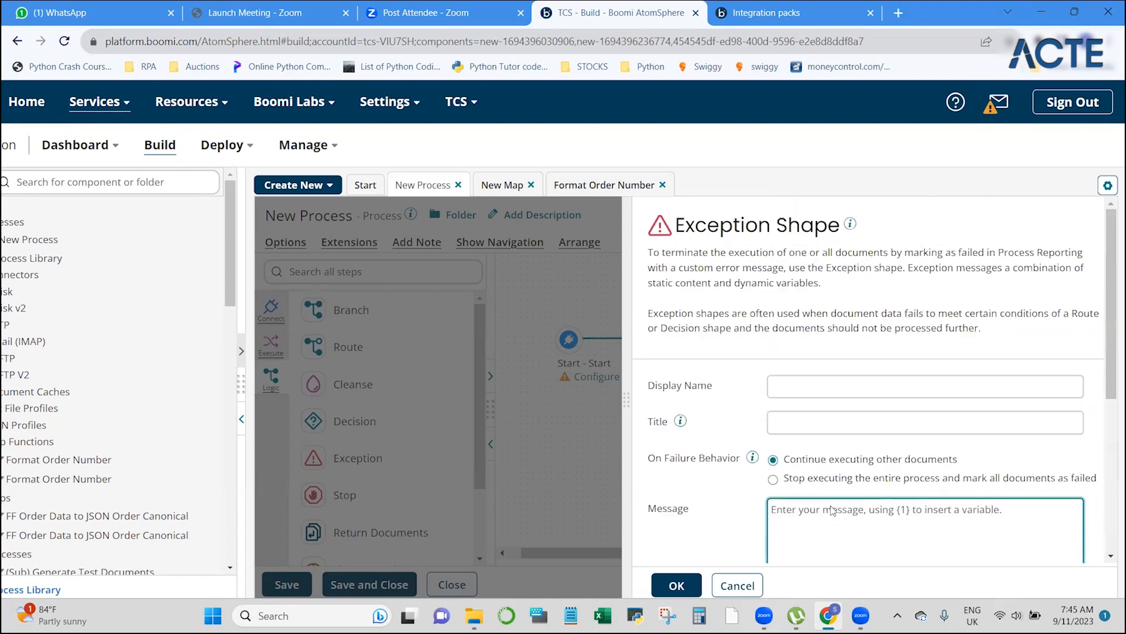
pyautogui.scroll(-5, 831, 509)
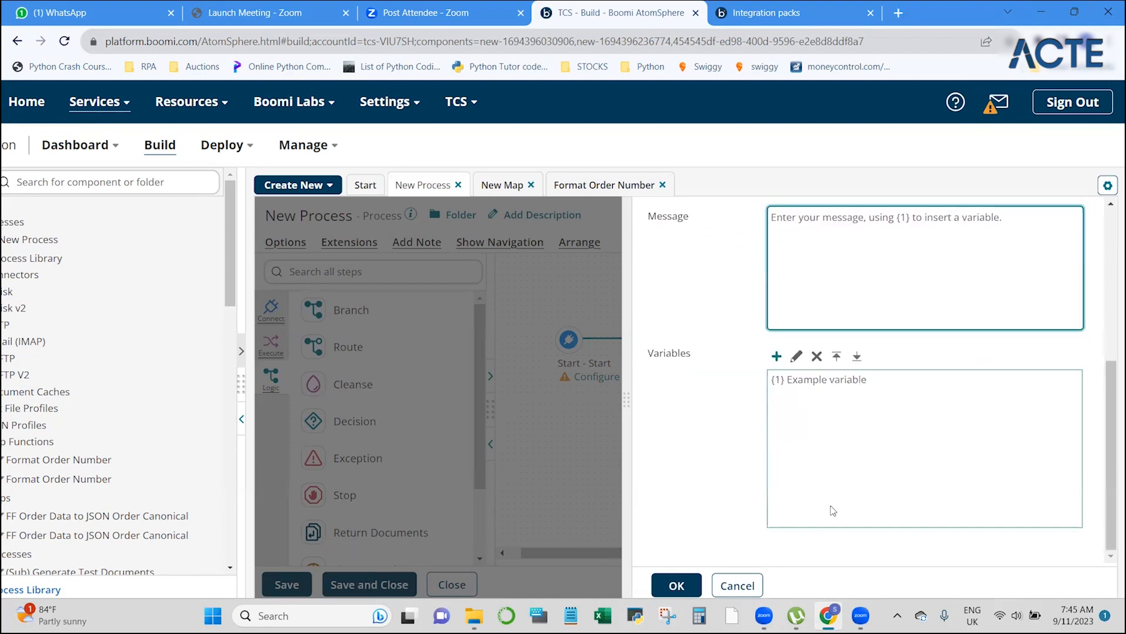
pyautogui.scroll(2, 833, 510)
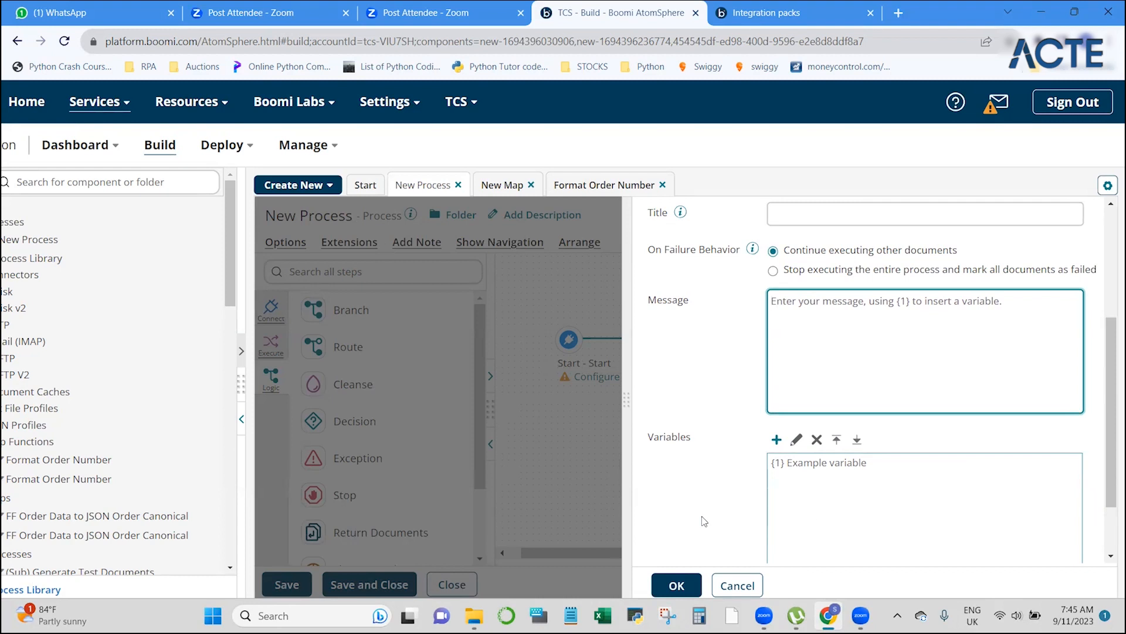
pyautogui.scroll(3, 717, 492)
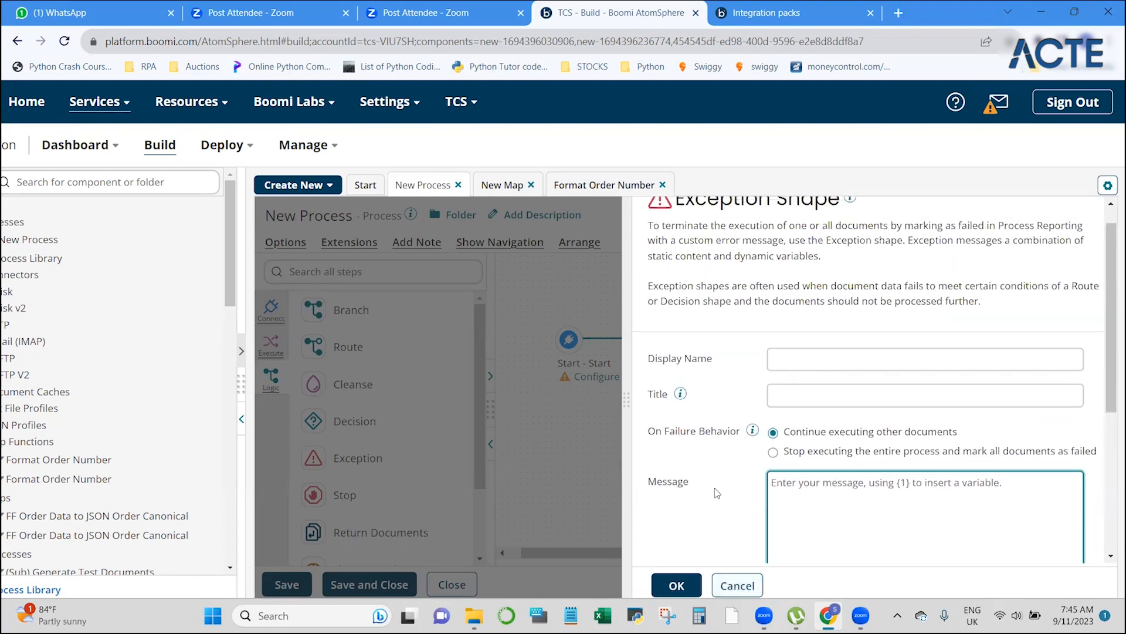
pyautogui.click(680, 398)
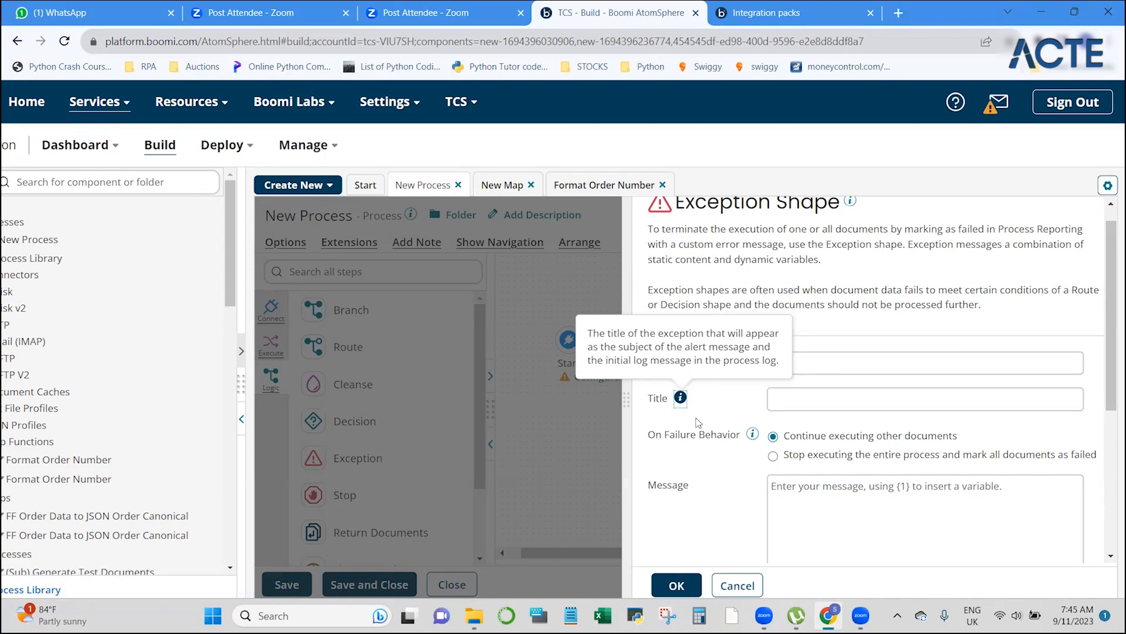
pyautogui.click(812, 521)
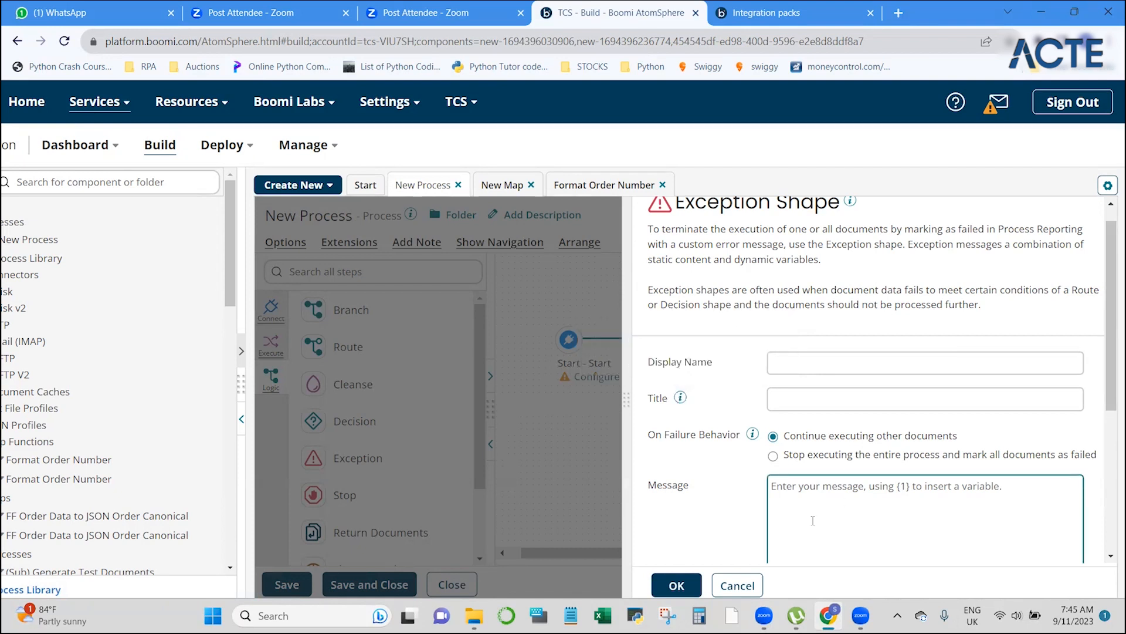
pyautogui.scroll(-3, 813, 520)
pyautogui.scroll(-2, 858, 415)
pyautogui.click(859, 314)
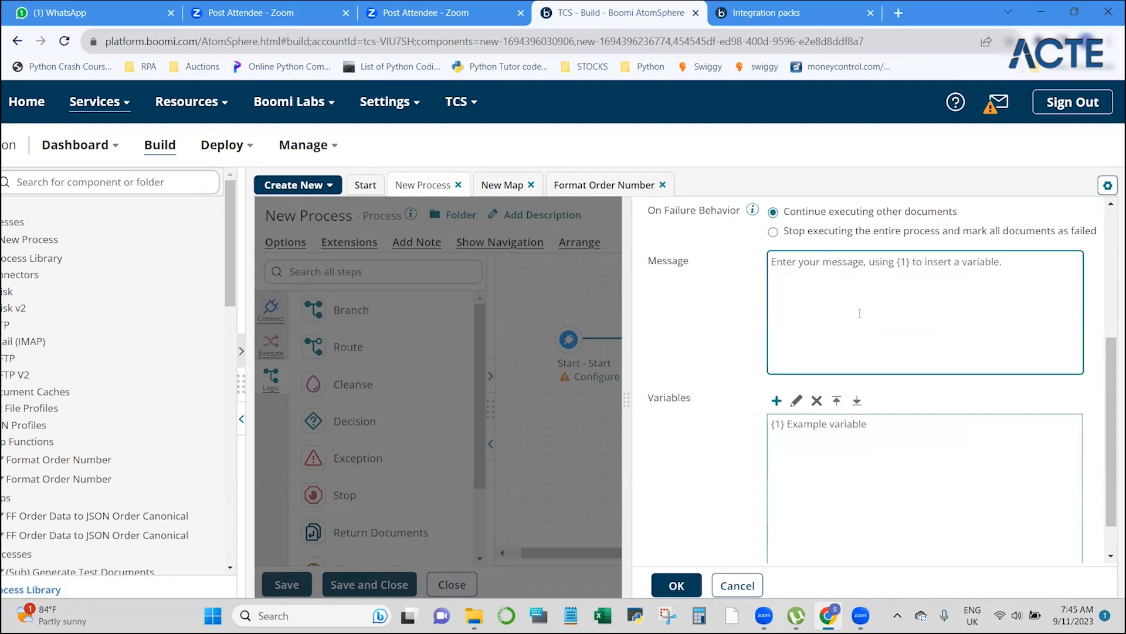
# Step: Review the parameter types offered for a new Exception message variable and leave without adding one
pyautogui.click(776, 402)
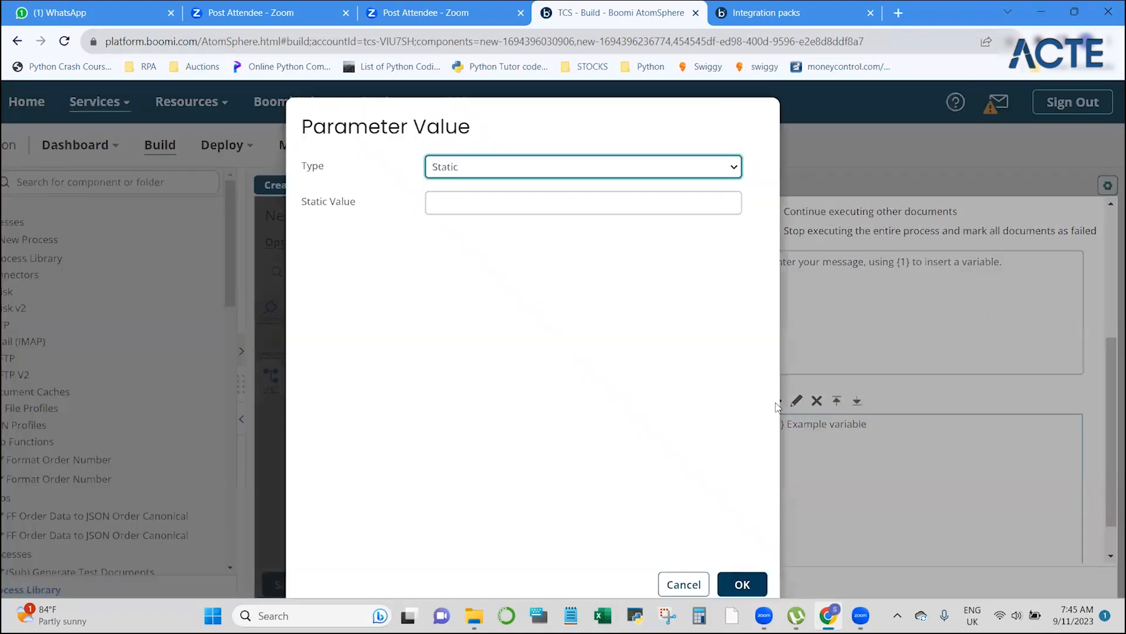
pyautogui.click(709, 170)
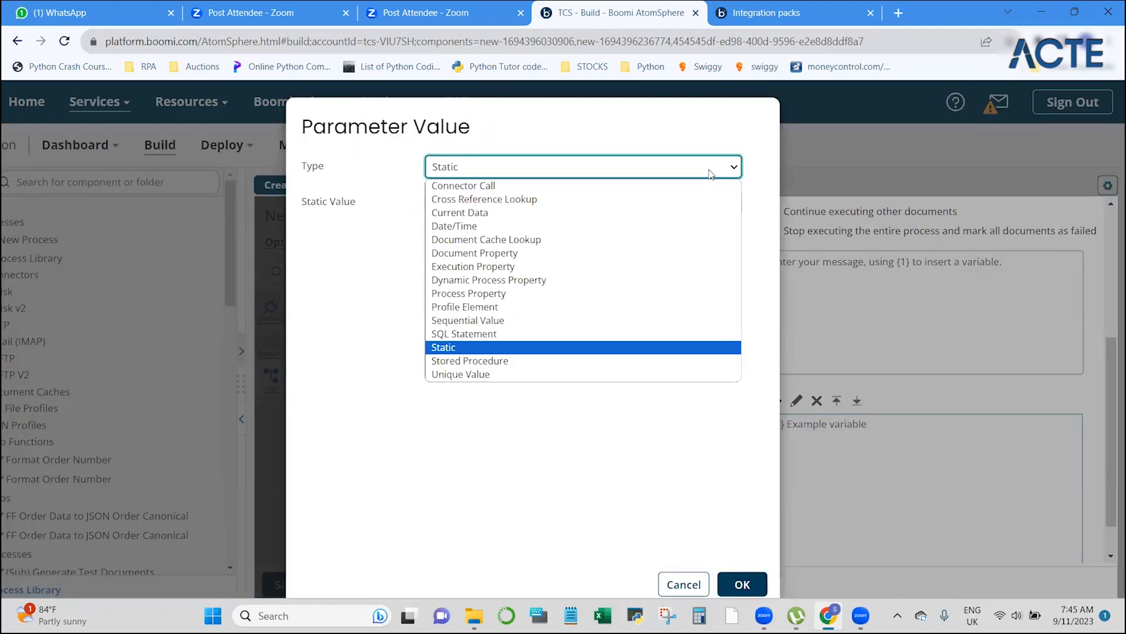
pyautogui.click(709, 171)
pyautogui.click(709, 171)
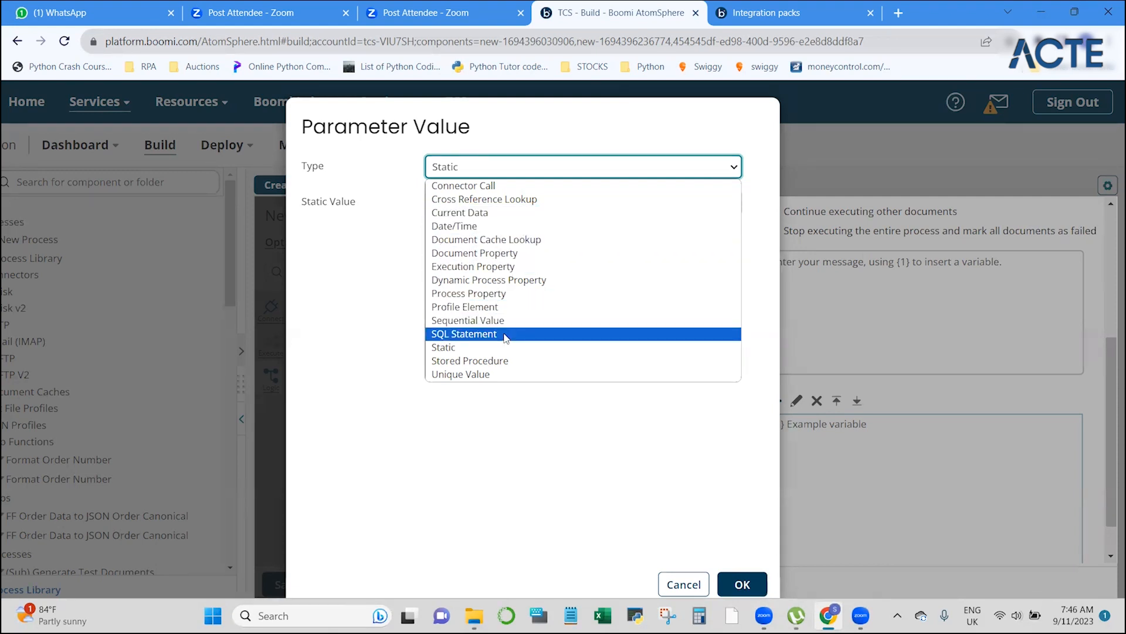
pyautogui.click(629, 121)
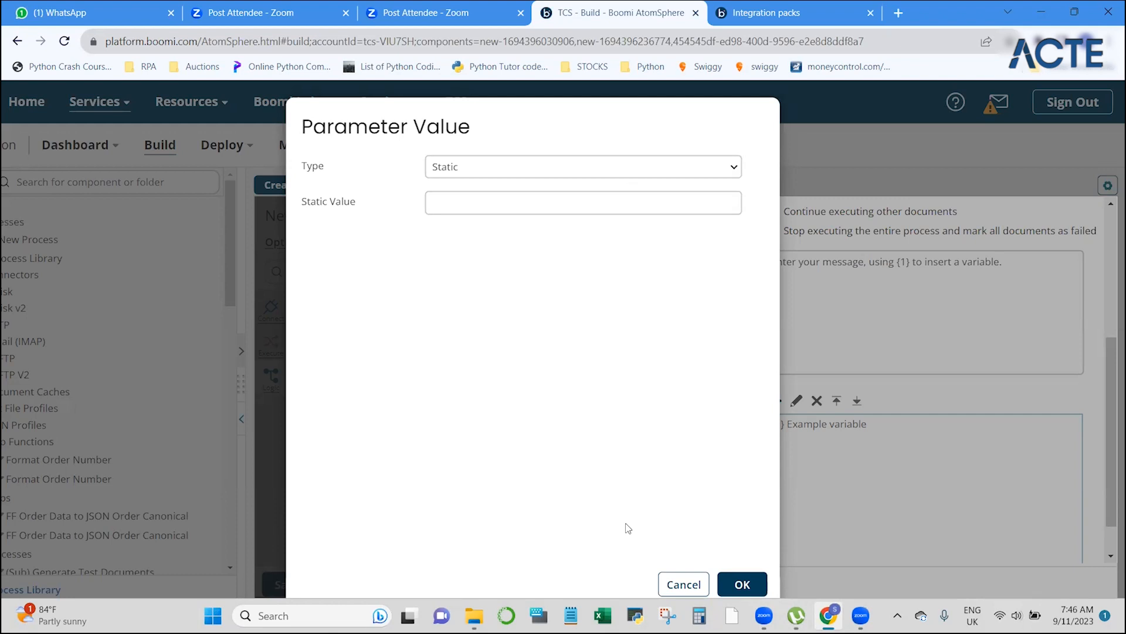
pyautogui.click(685, 587)
# Step: Close the Exception shape's settings and discard the changes
pyautogui.scroll(-1, 859, 491)
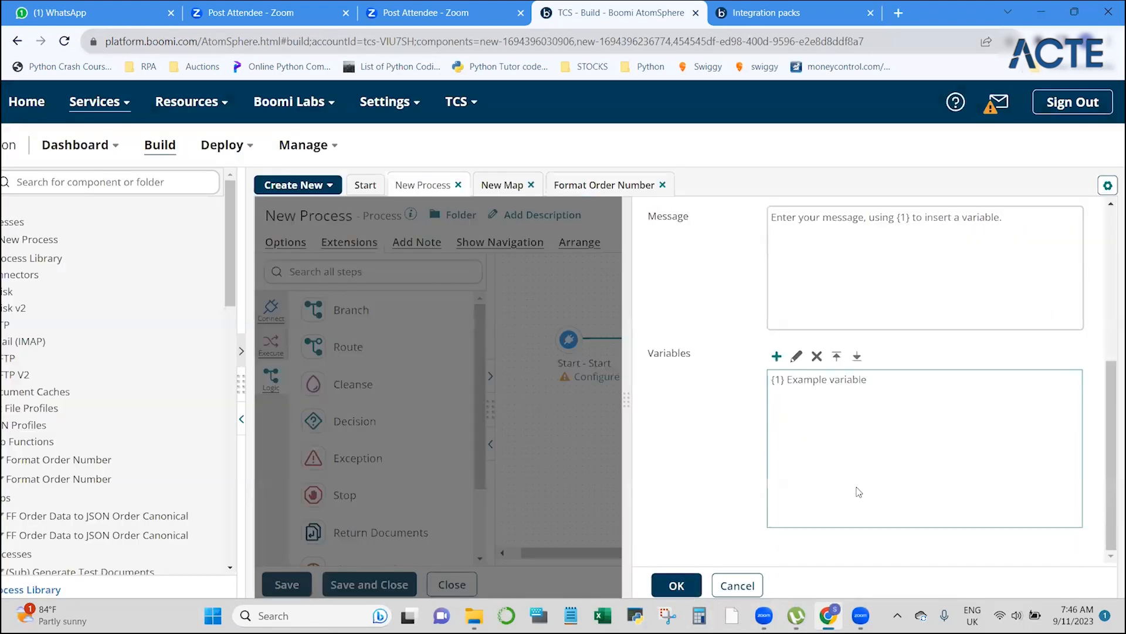
pyautogui.click(737, 588)
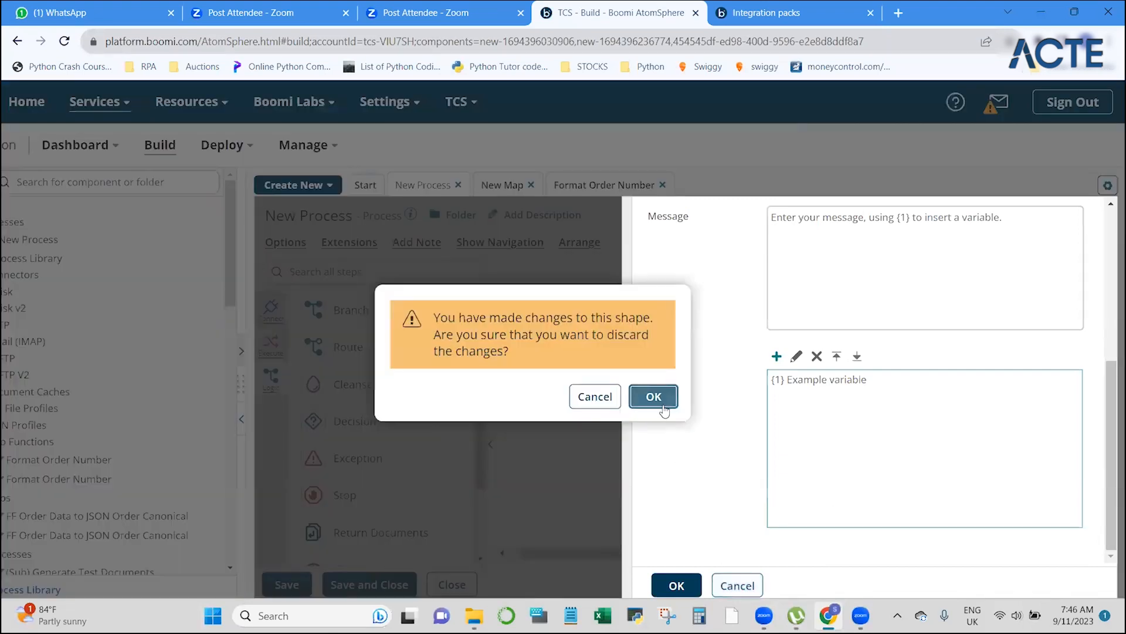
pyautogui.click(663, 404)
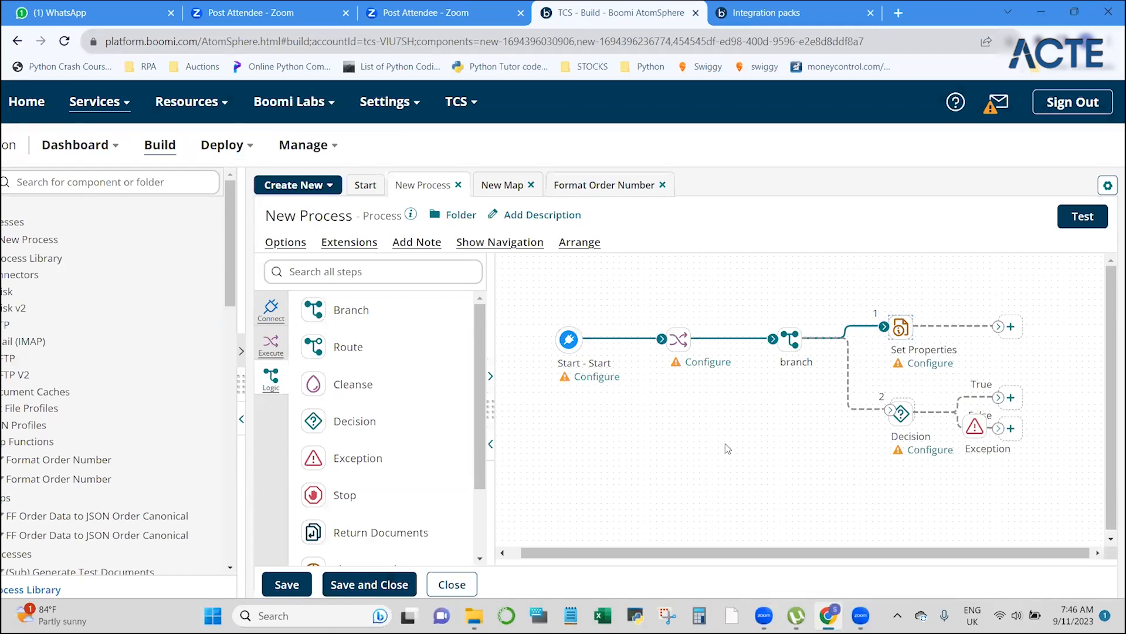
# Step: Reposition the Exception shape and connect the Decision shape's False path to it
pyautogui.moveTo(979, 430)
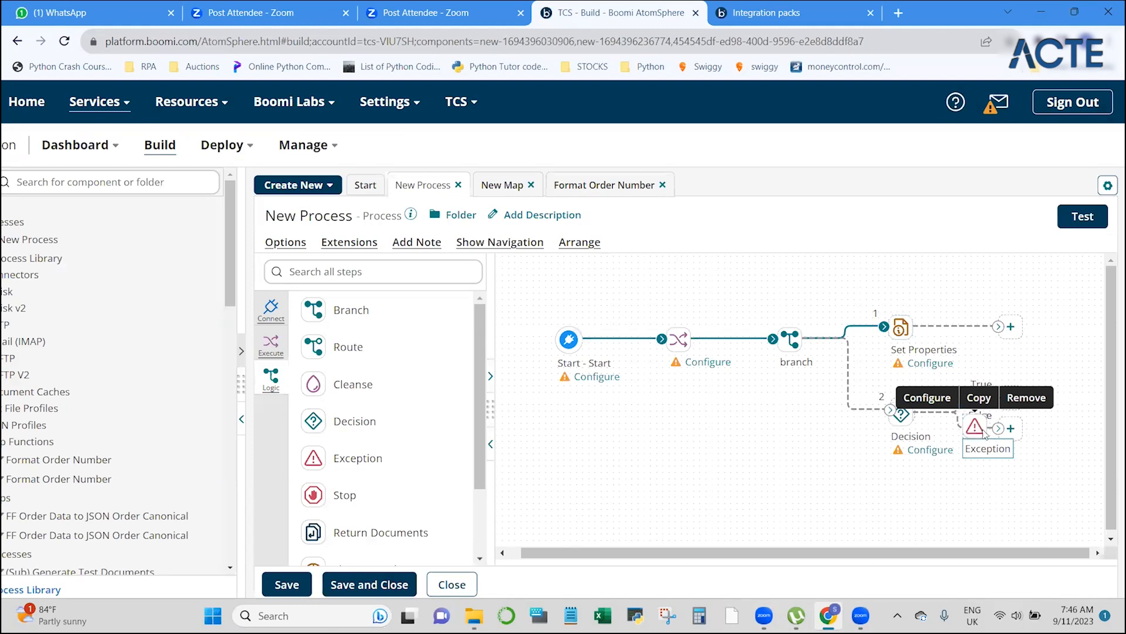
pyautogui.moveTo(984, 433); pyautogui.dragTo(1010, 434)
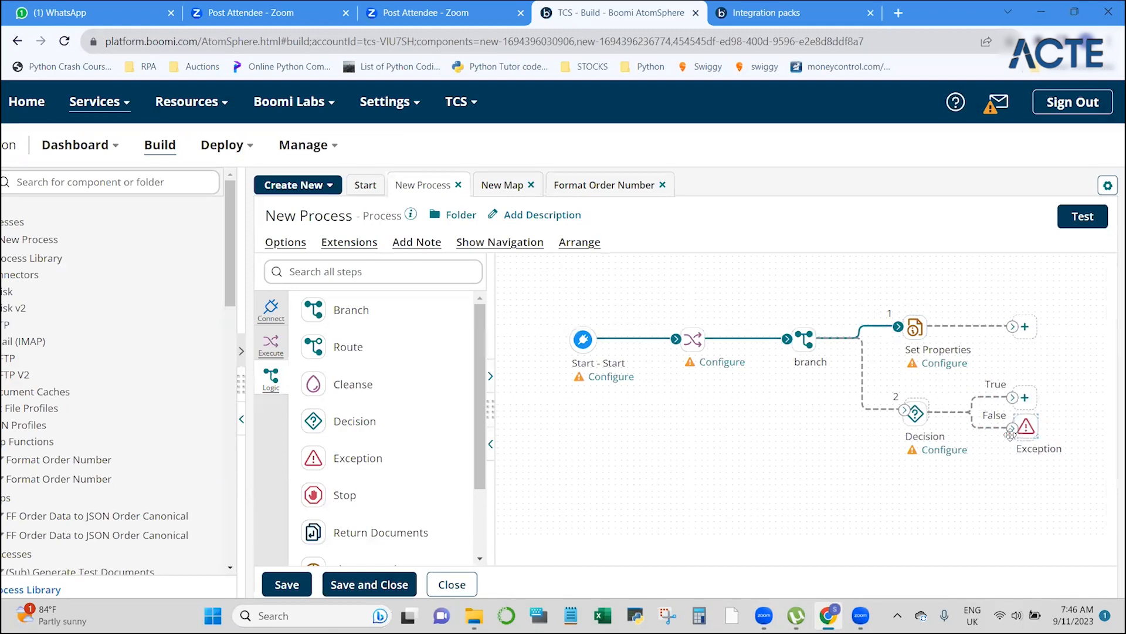
pyautogui.moveTo(1013, 429); pyautogui.dragTo(1021, 430)
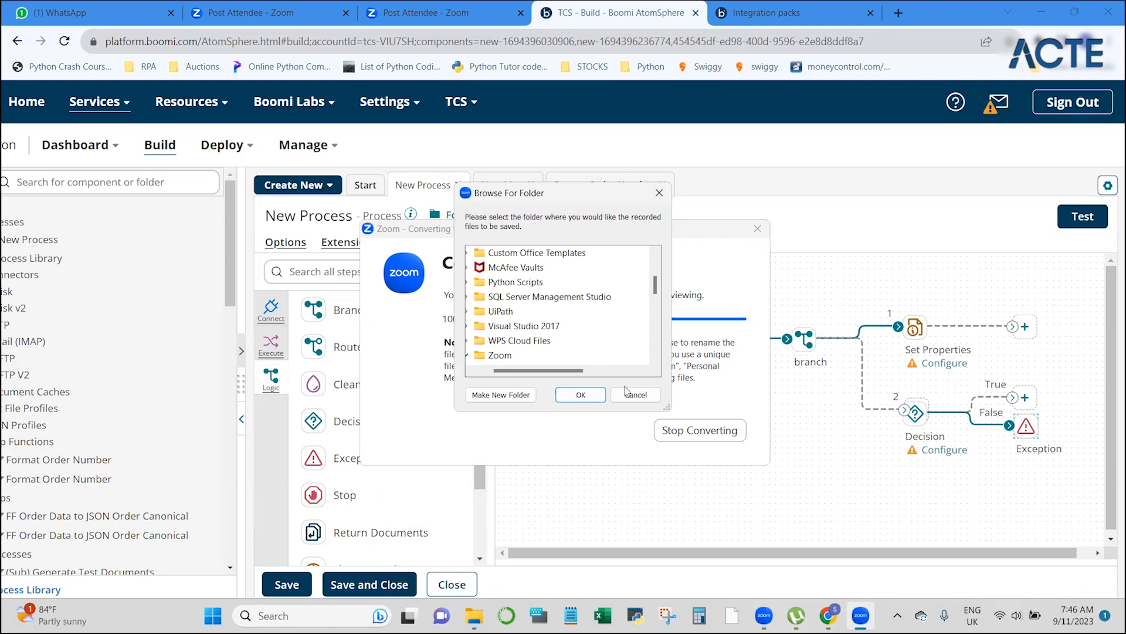
# Step: Save the converted Zoom recording in the Zoom folder and minimize the File Explorer window to return to the process
pyautogui.click(500, 356)
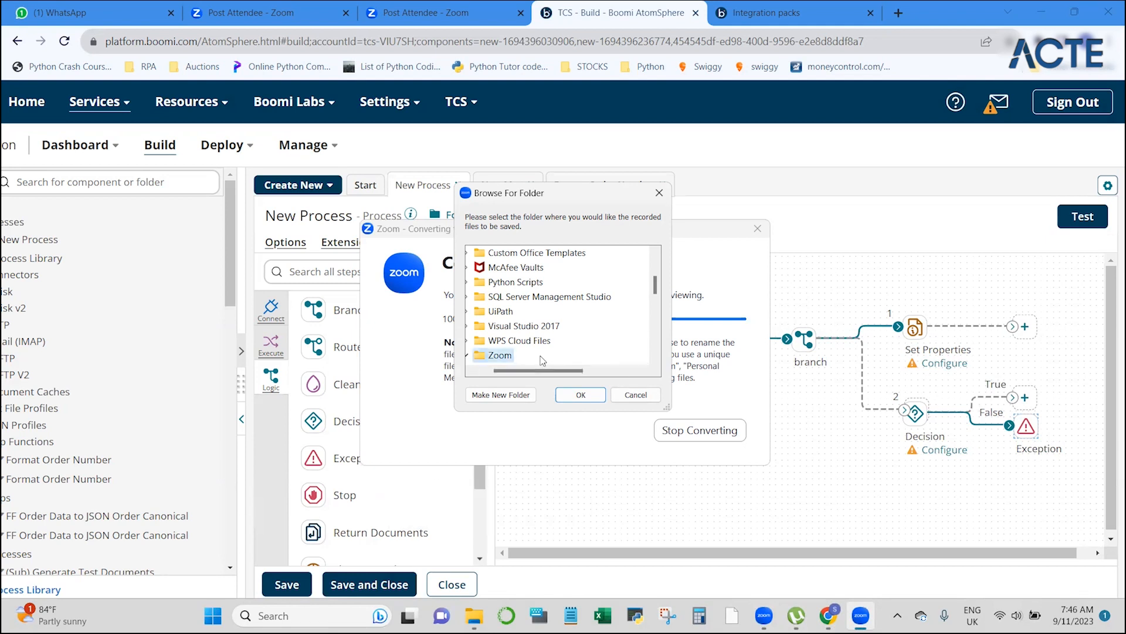
pyautogui.click(567, 391)
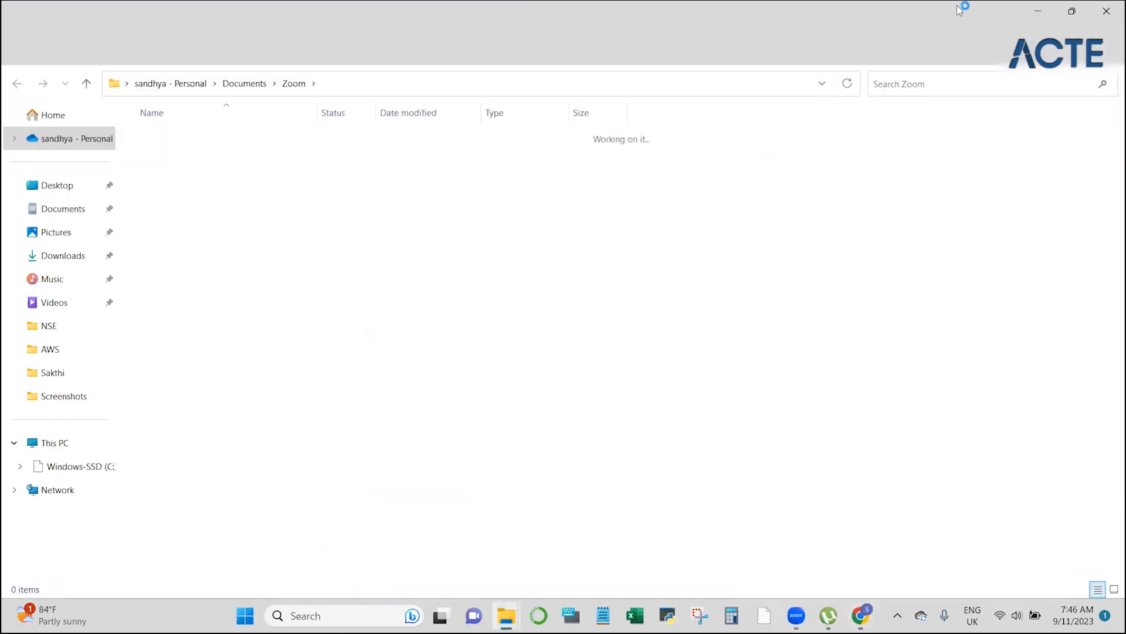
pyautogui.click(1033, 11)
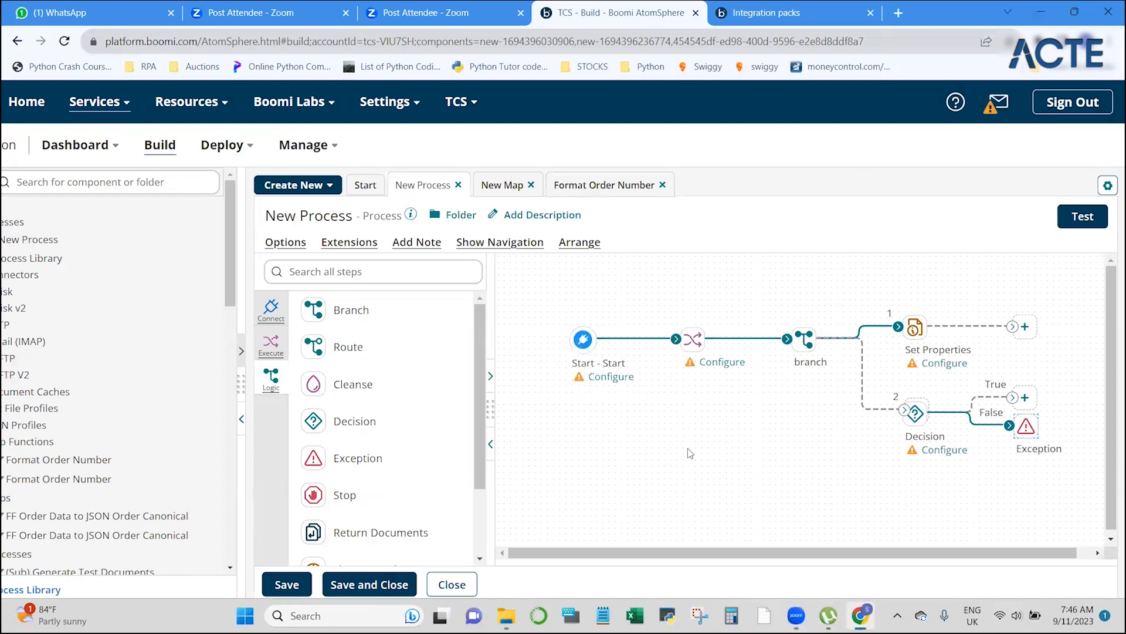
# Step: Add a Stop shape with Continue processing other execution paths enabled and connect the Decision shape's True path to it
pyautogui.moveTo(311, 494); pyautogui.dragTo(1089, 376)
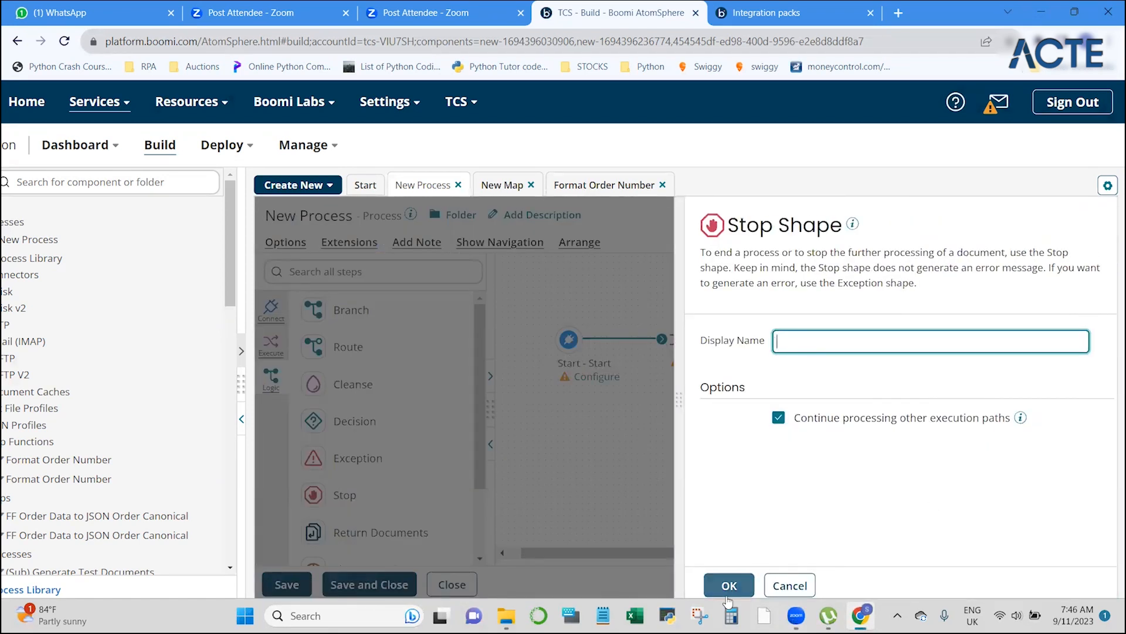
pyautogui.click(1016, 423)
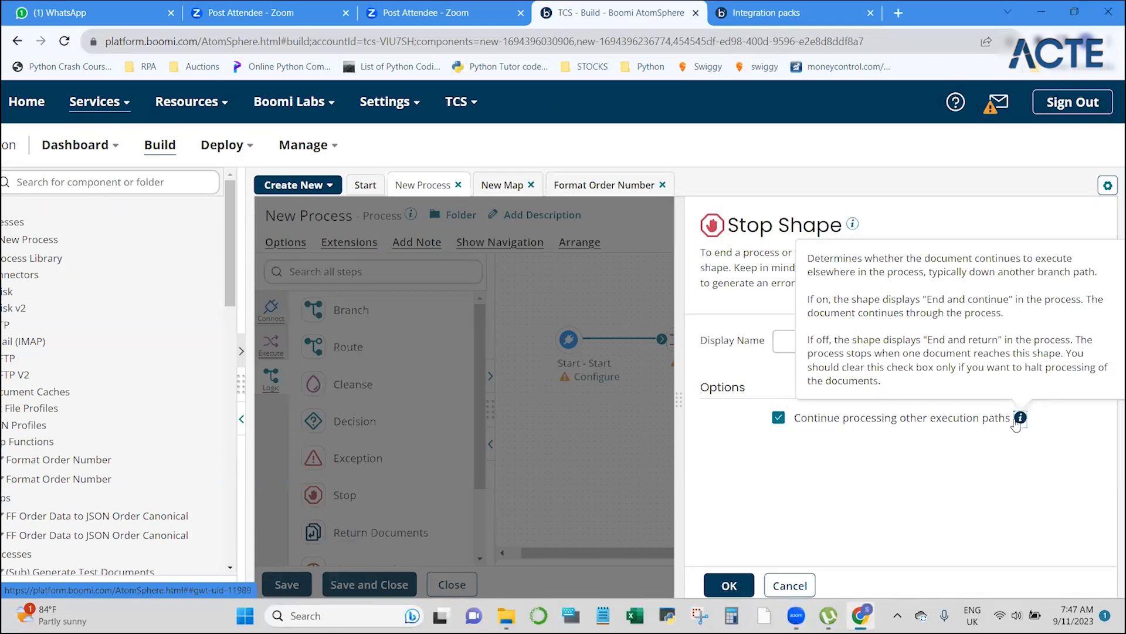
pyautogui.click(874, 484)
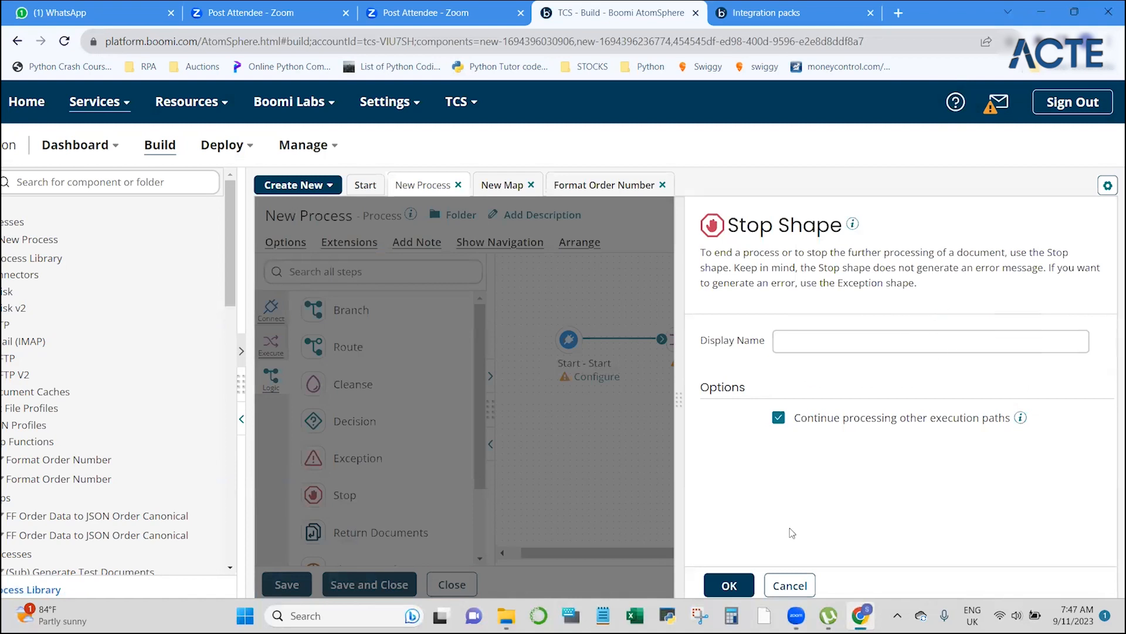
pyautogui.click(726, 587)
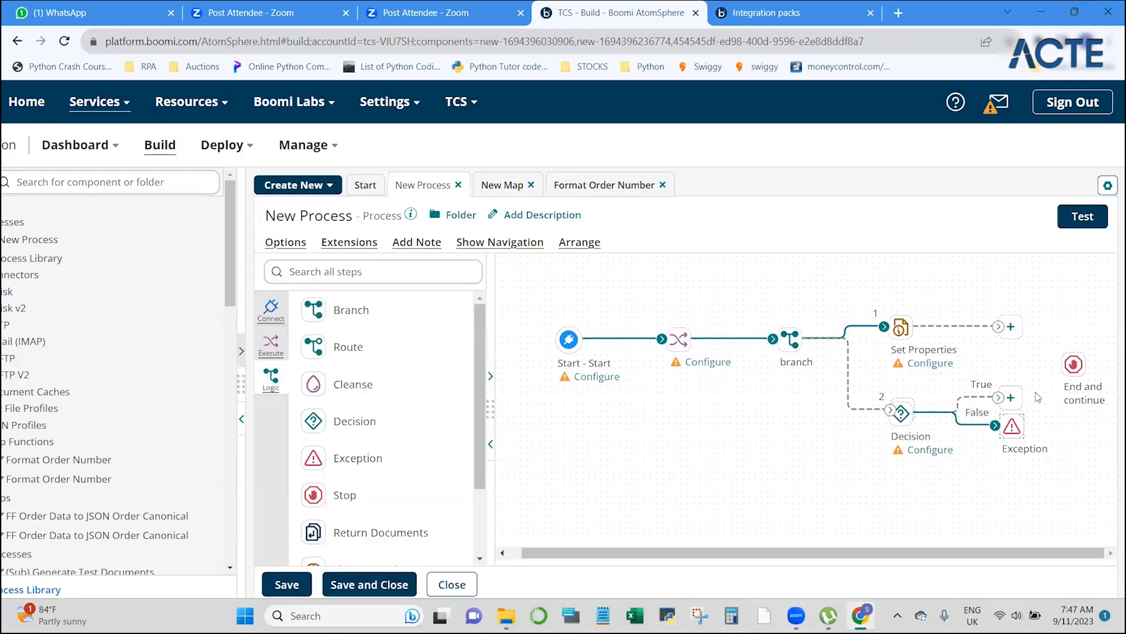
pyautogui.moveTo(1023, 419)
pyautogui.moveTo(998, 397); pyautogui.dragTo(1069, 366)
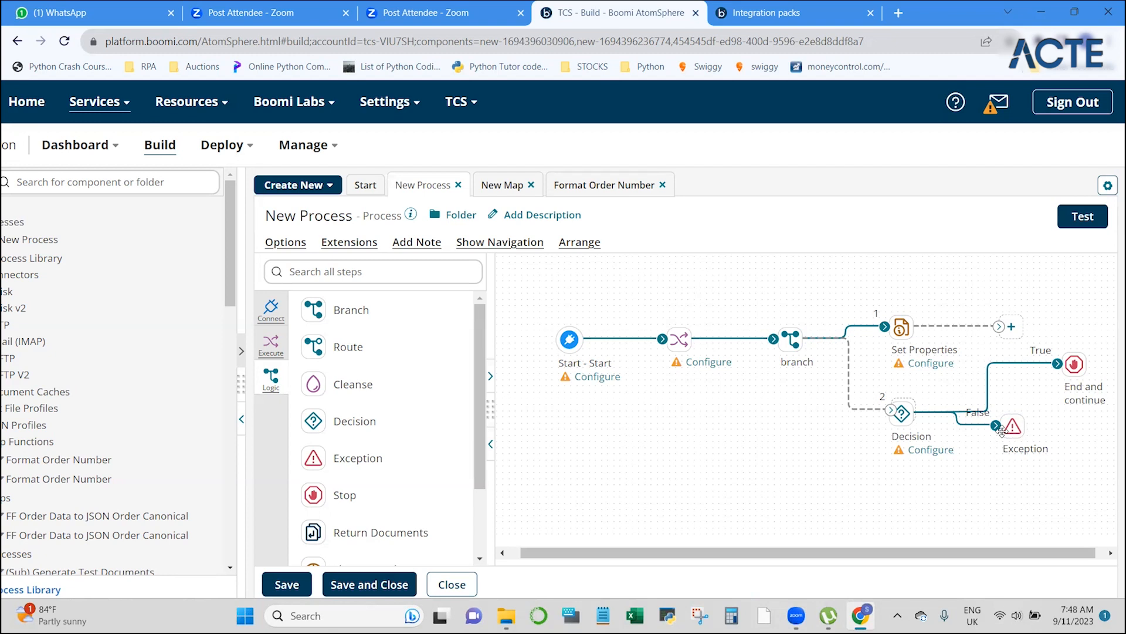
# Step: Disable Continue processing other execution paths in the Stop shape's configuration
pyautogui.moveTo(1075, 365)
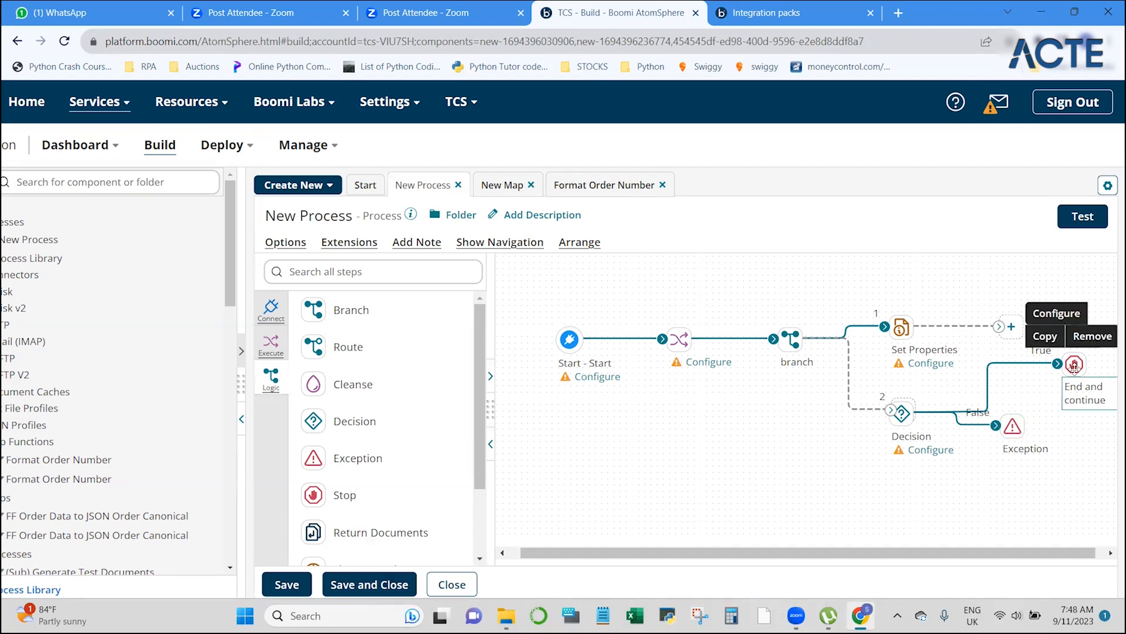
pyautogui.click(1058, 314)
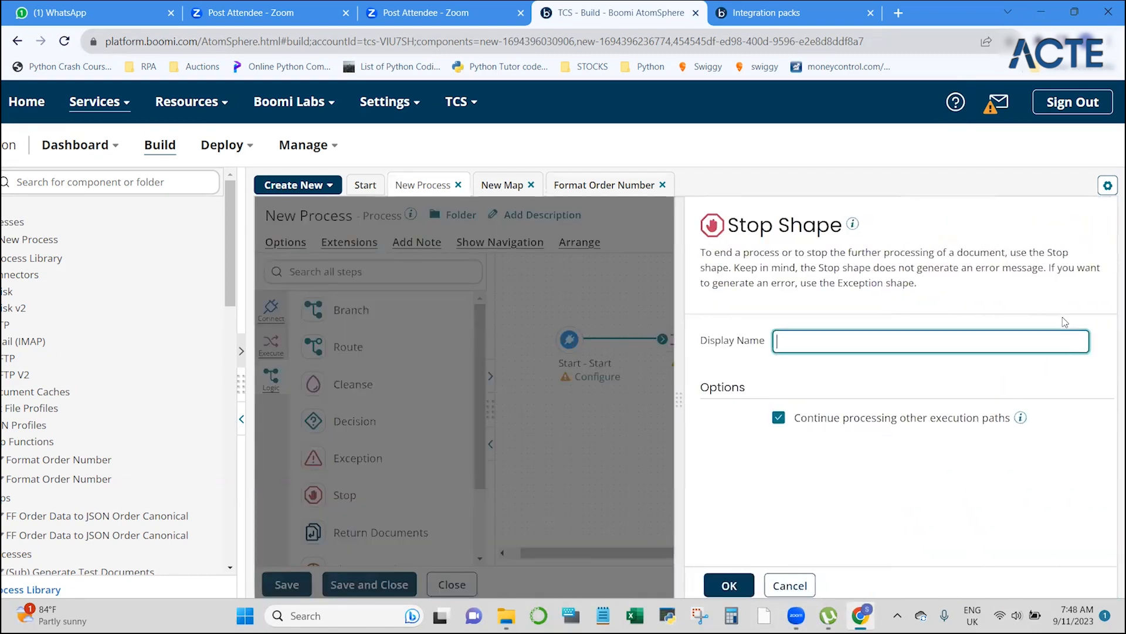
pyautogui.click(778, 417)
pyautogui.click(729, 586)
pyautogui.moveTo(1087, 406)
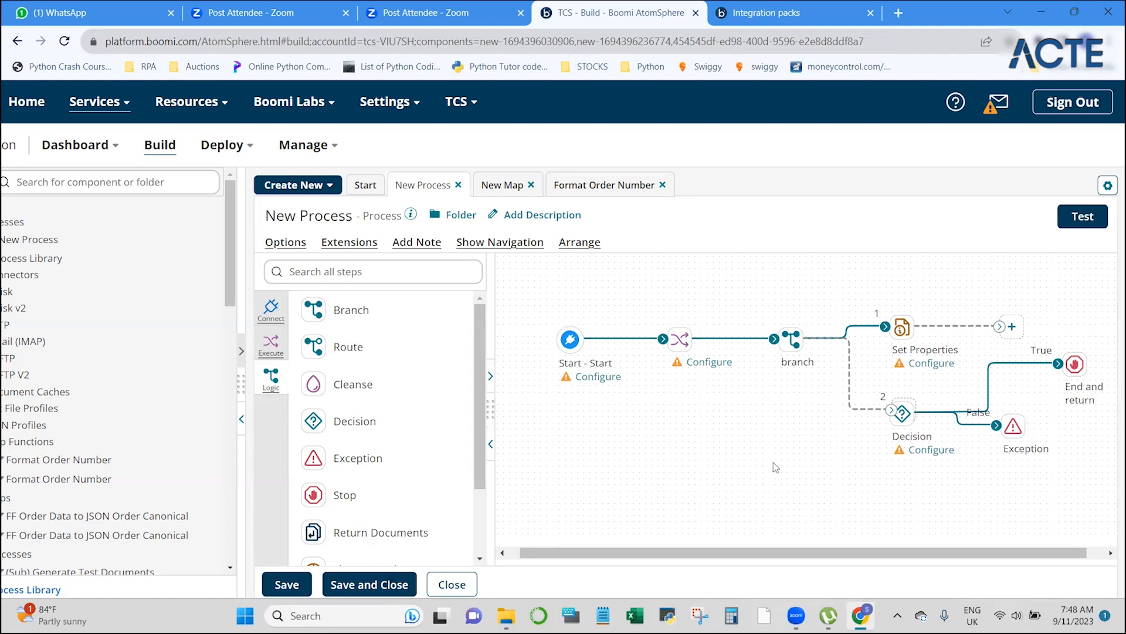
# Step: Move the Exception shape on the Decision's False path below the End and return shape and save the process
pyautogui.click(287, 589)
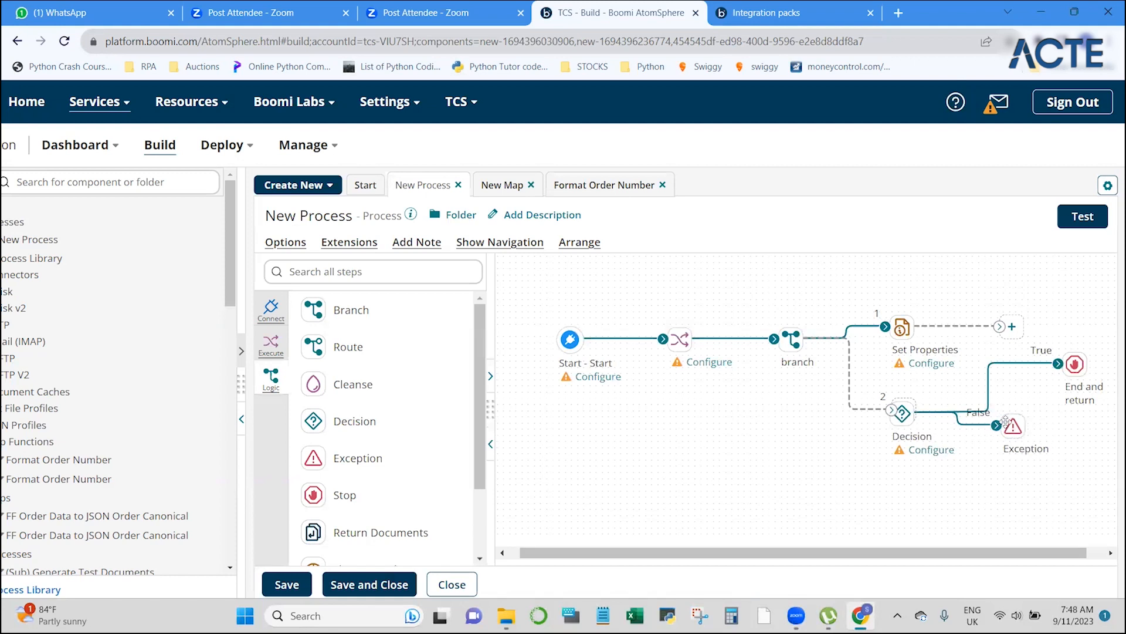
pyautogui.moveTo(1007, 423); pyautogui.dragTo(1077, 488)
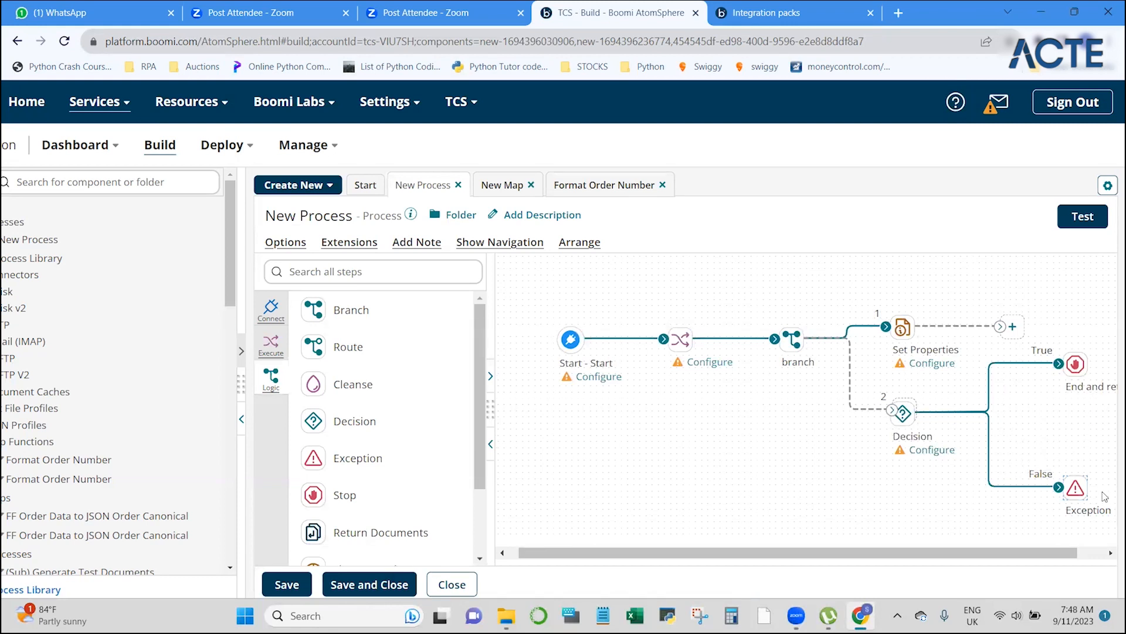
pyautogui.moveTo(1079, 491)
pyautogui.hscroll(1, 910, 508)
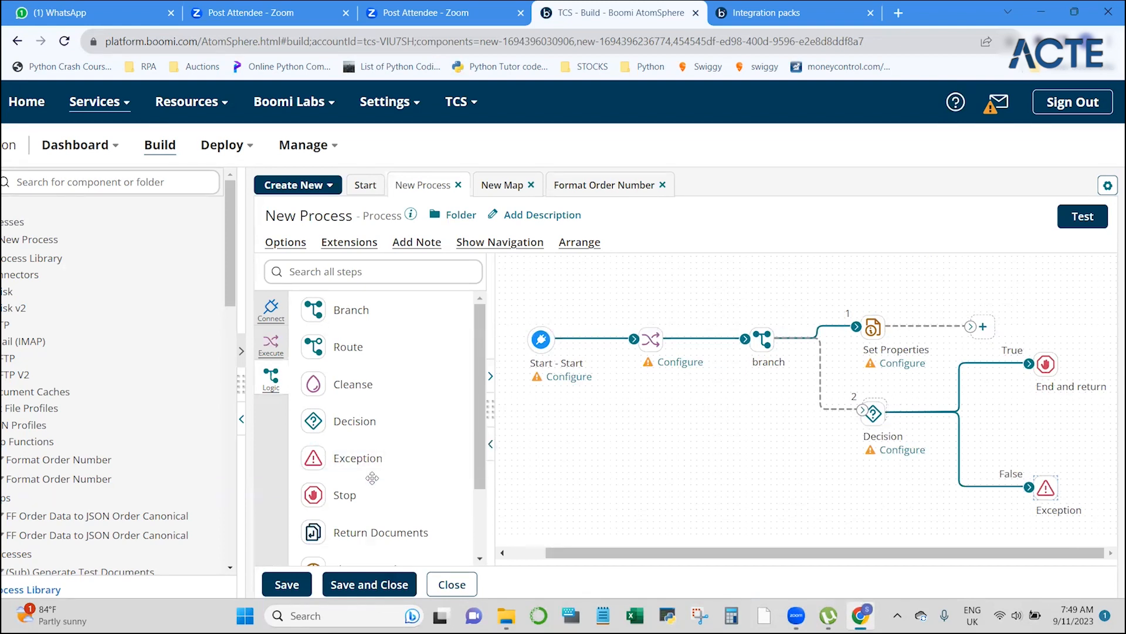
pyautogui.scroll(-2, 358, 496)
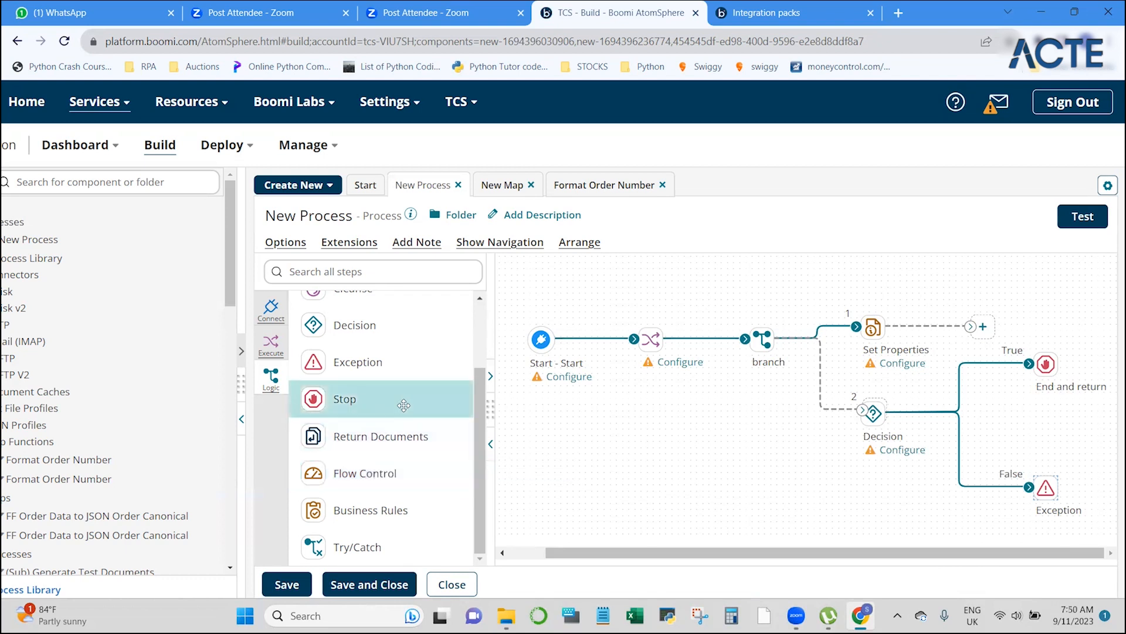
pyautogui.click(289, 582)
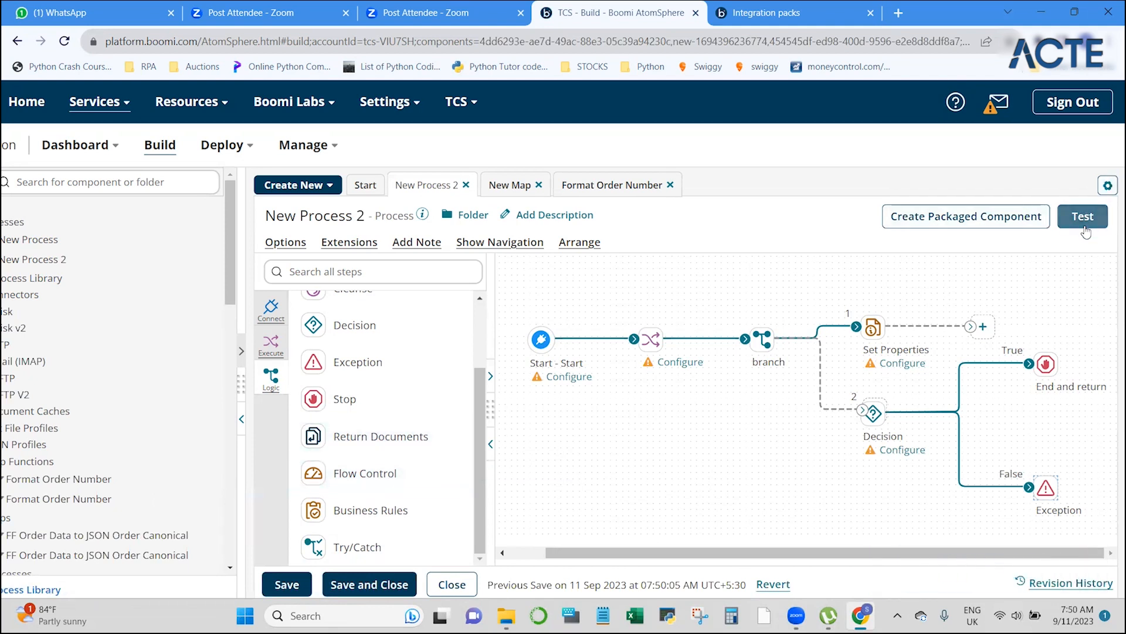
# Step: Run a test of New Process 2 on Local_Test_Atom and dismiss the resulting message
pyautogui.click(1086, 230)
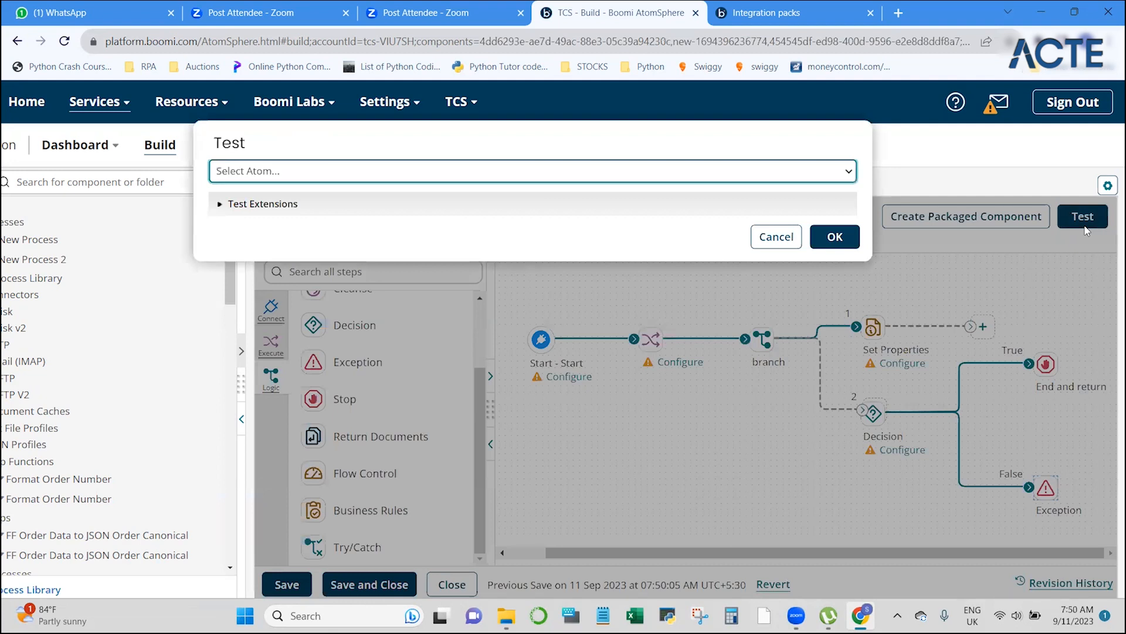
pyautogui.click(596, 180)
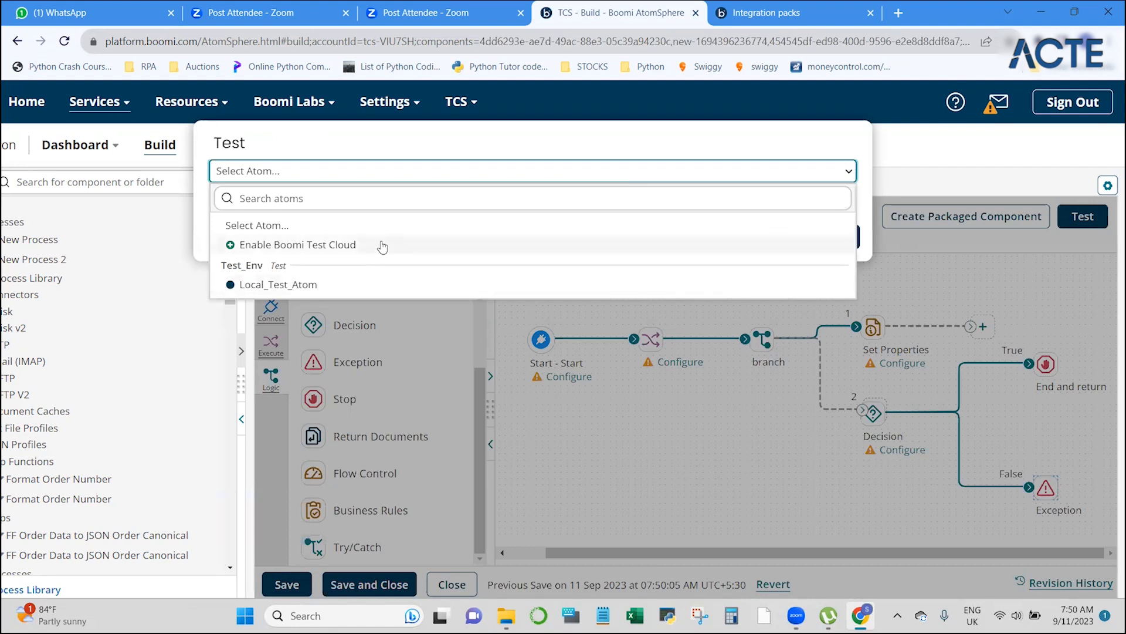
pyautogui.click(303, 286)
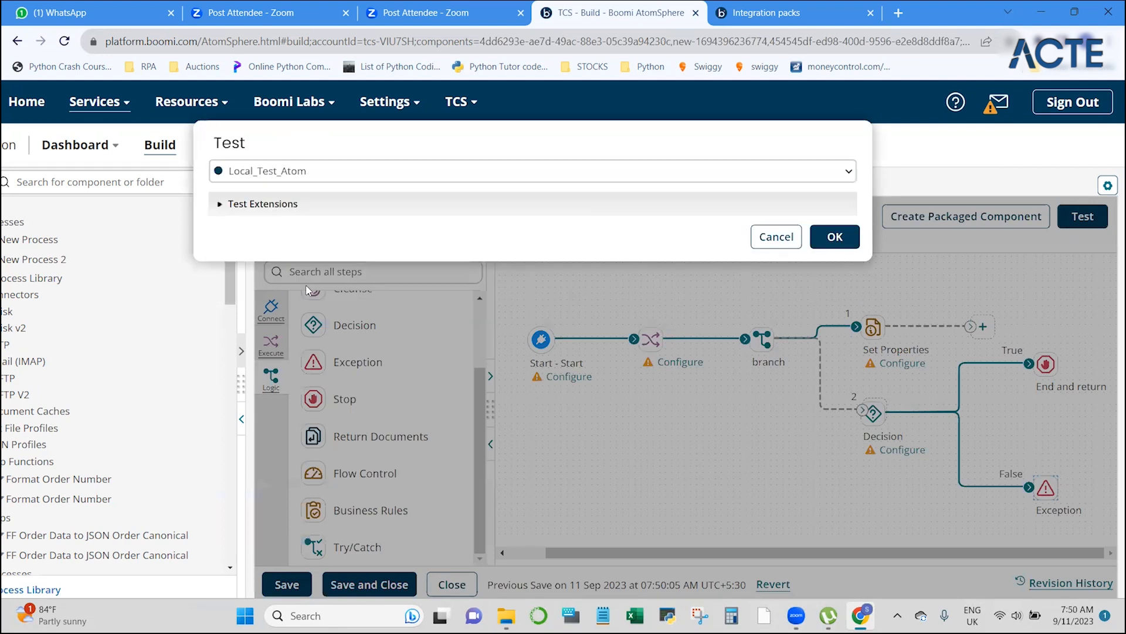
pyautogui.click(834, 237)
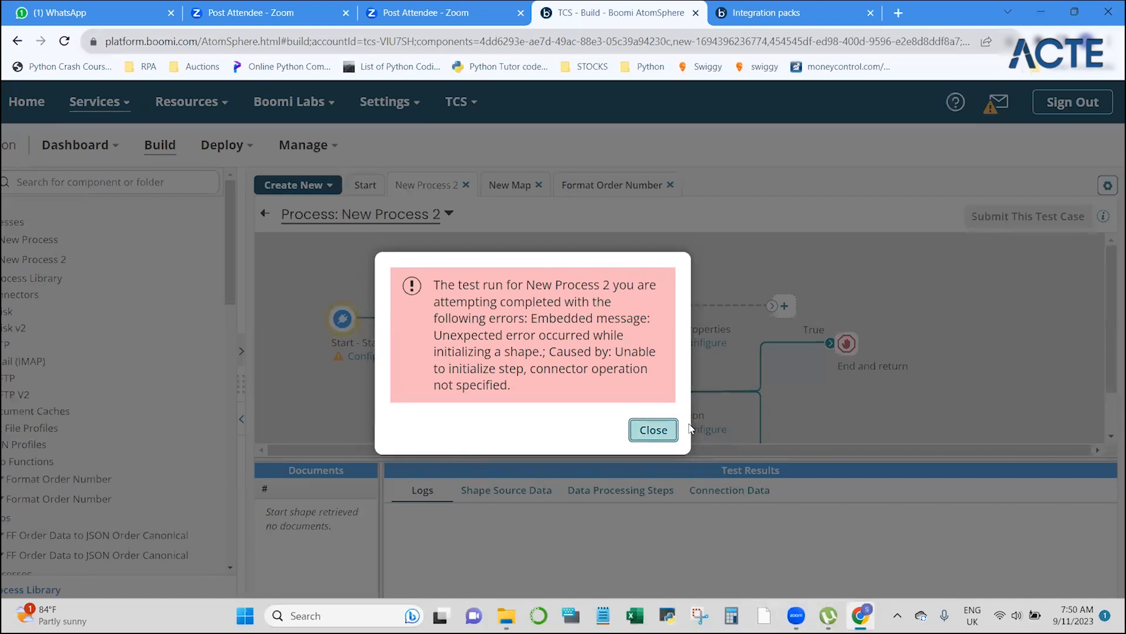
pyautogui.click(660, 434)
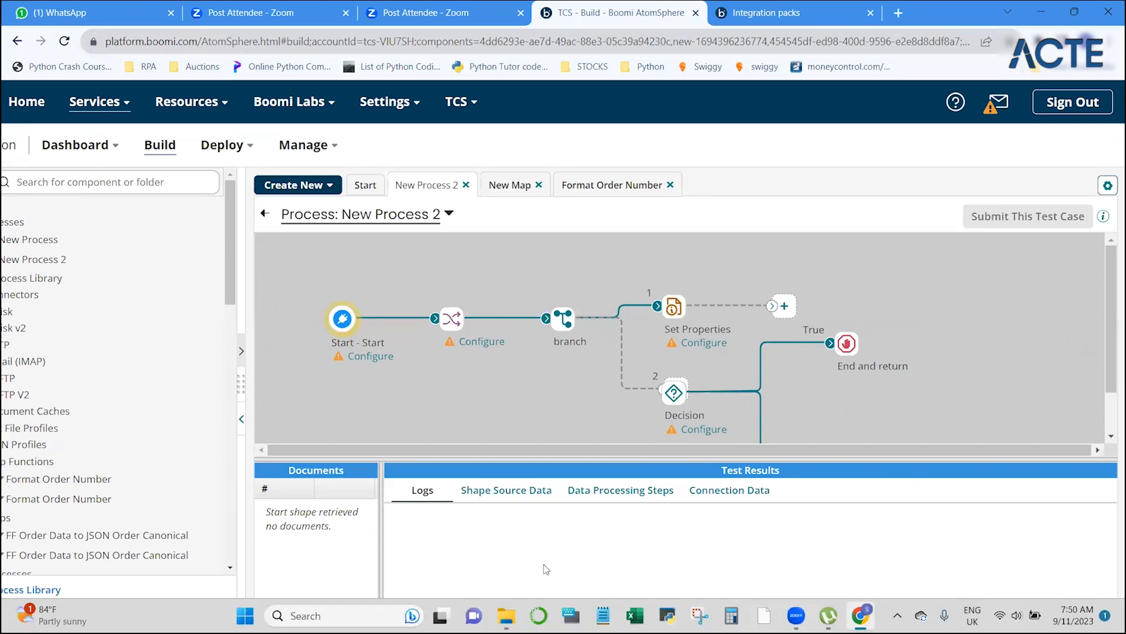
# Step: Examine the test results for the process shapes, including Data Processing Steps, and return to the New Process 2 design canvas
pyautogui.hscroll(-2, 436, 352)
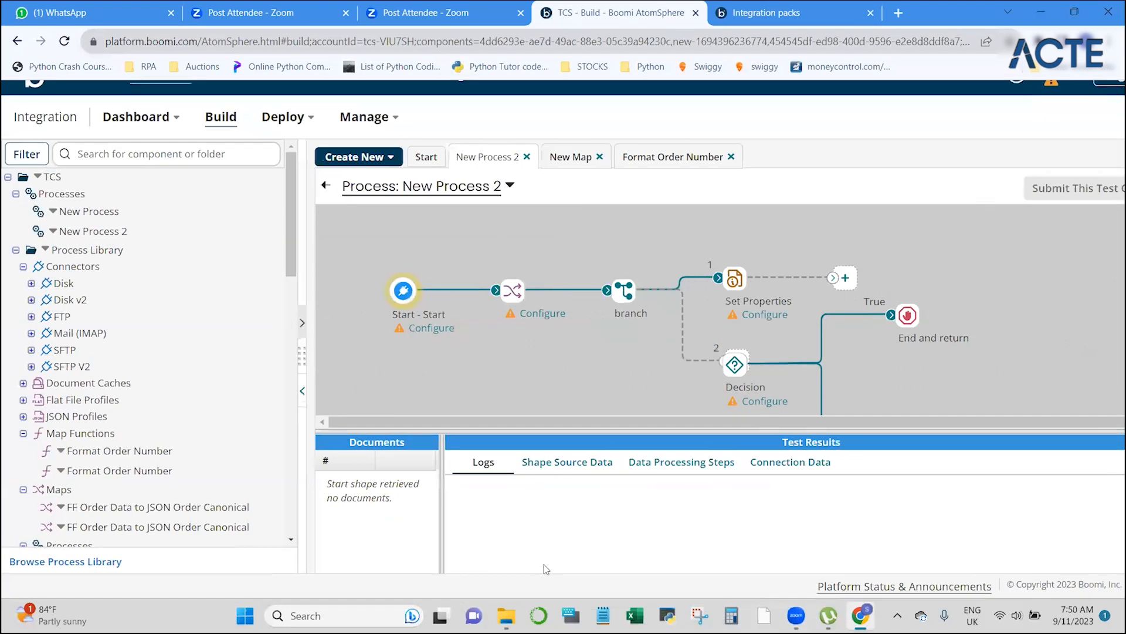
pyautogui.click(401, 291)
pyautogui.click(516, 295)
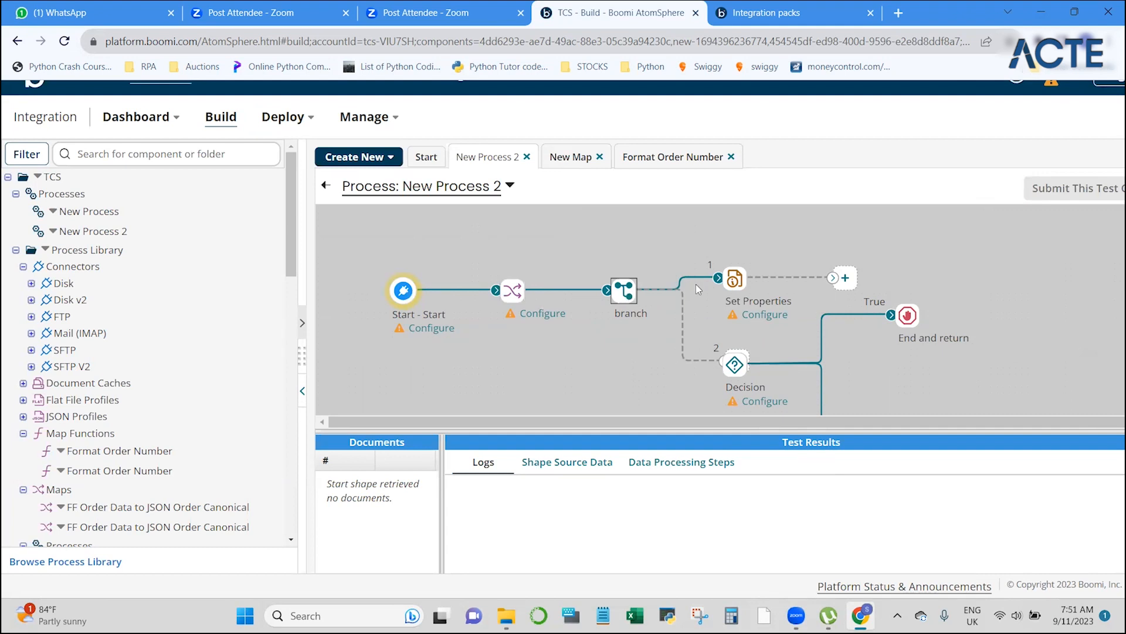
pyautogui.click(738, 280)
pyautogui.click(738, 370)
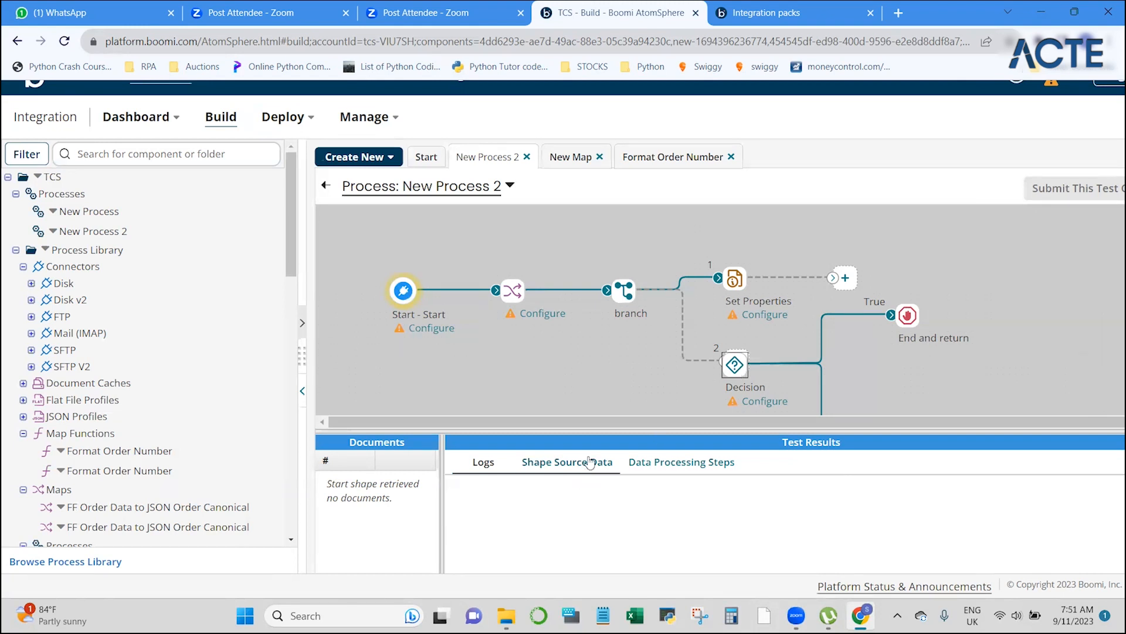
pyautogui.click(674, 471)
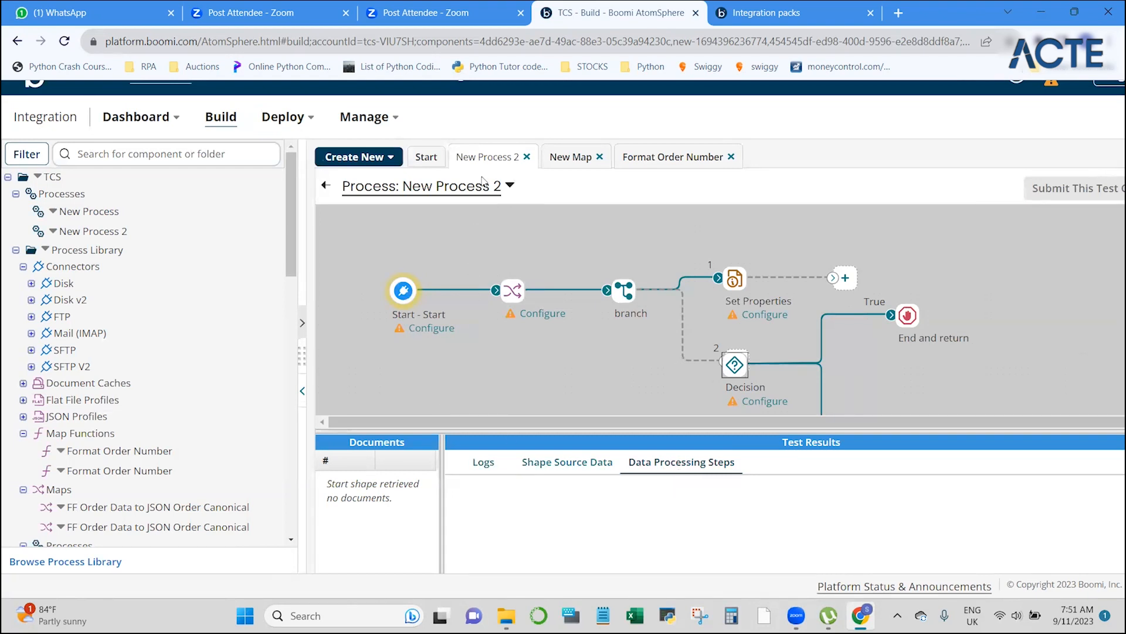
pyautogui.click(428, 158)
pyautogui.click(479, 163)
pyautogui.click(326, 186)
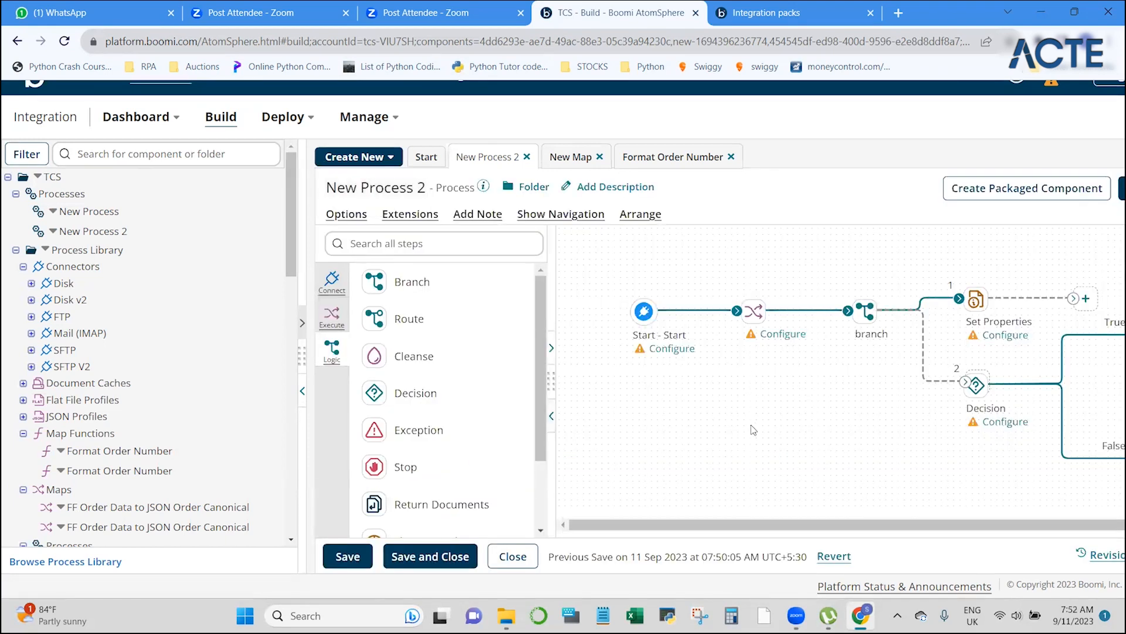
# Step: Start a packaged component for New Process 2 and set its version to 1.1
pyautogui.hscroll(2, 753, 429)
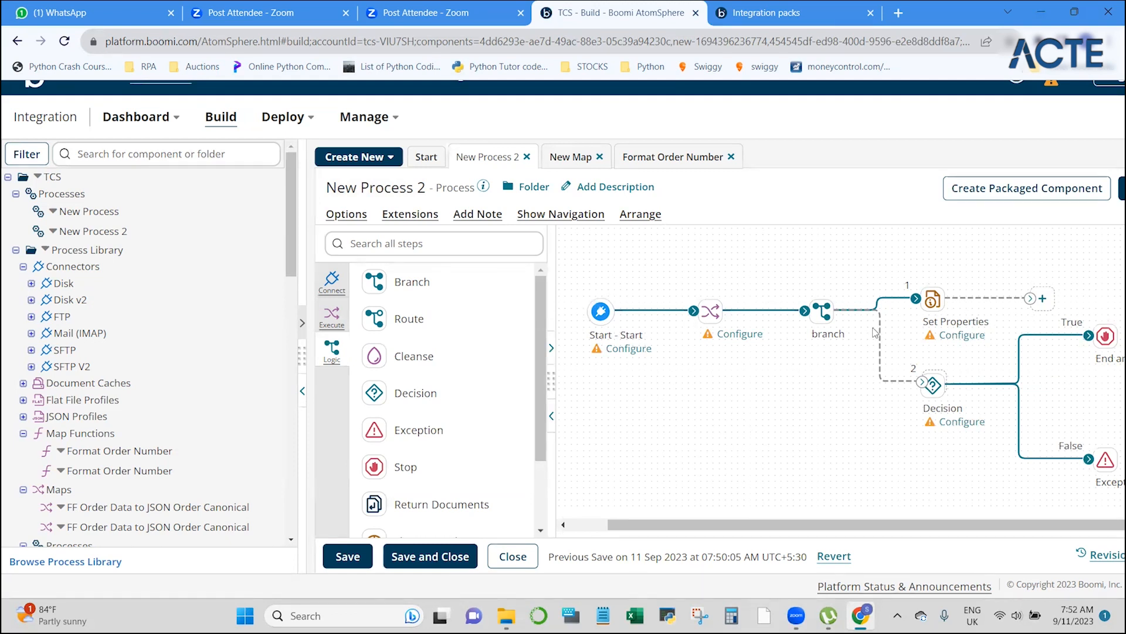
pyautogui.click(1036, 198)
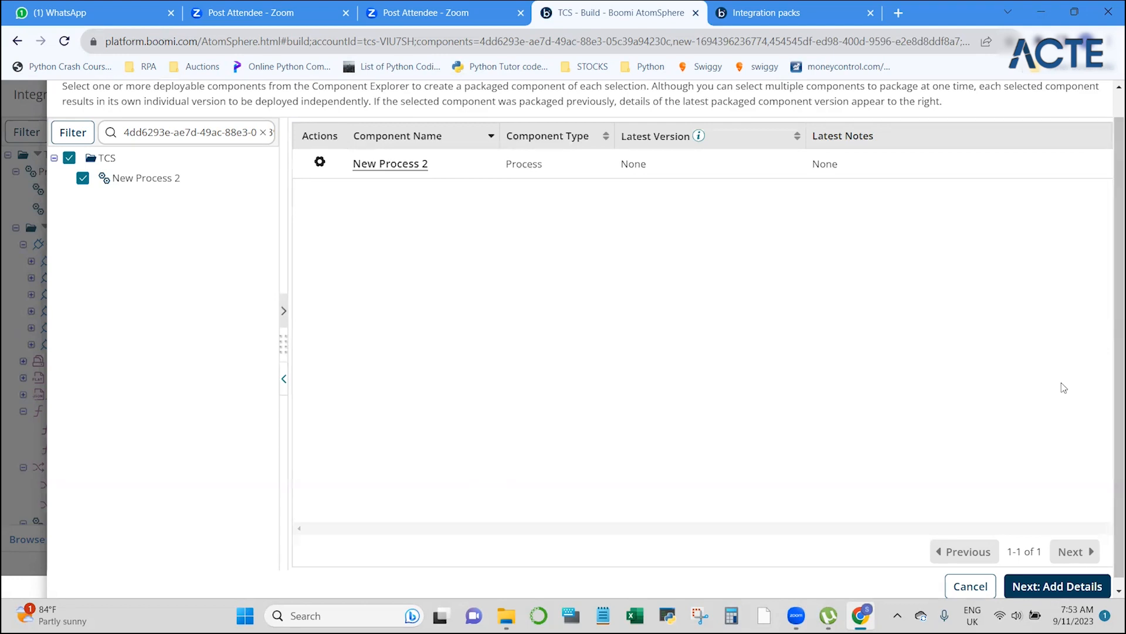
pyautogui.click(1048, 586)
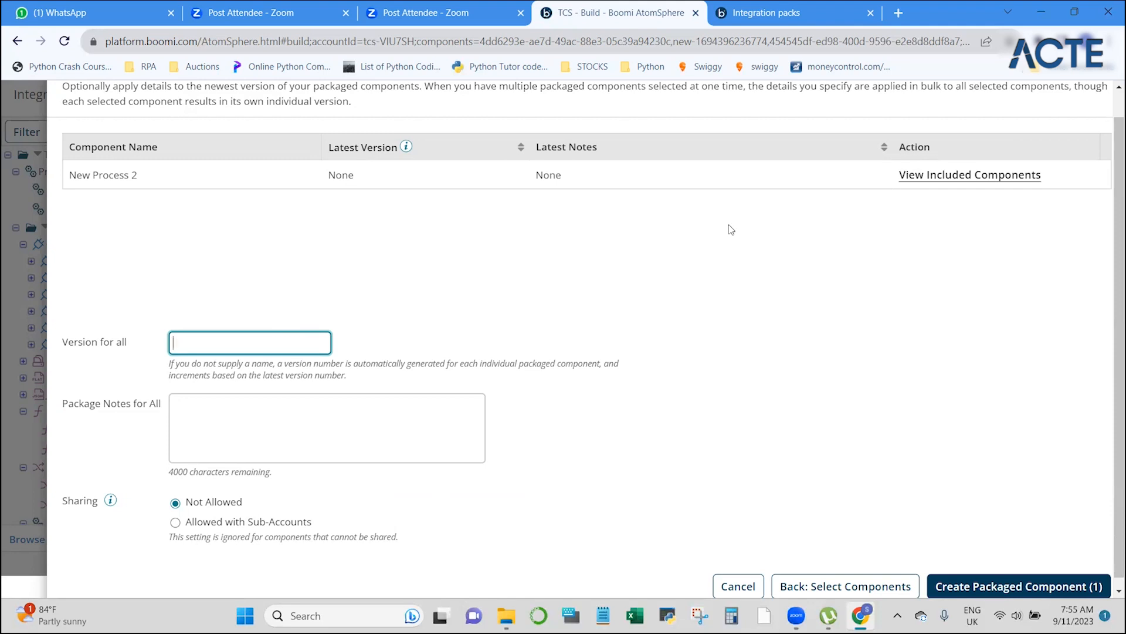
pyautogui.write('1.1')
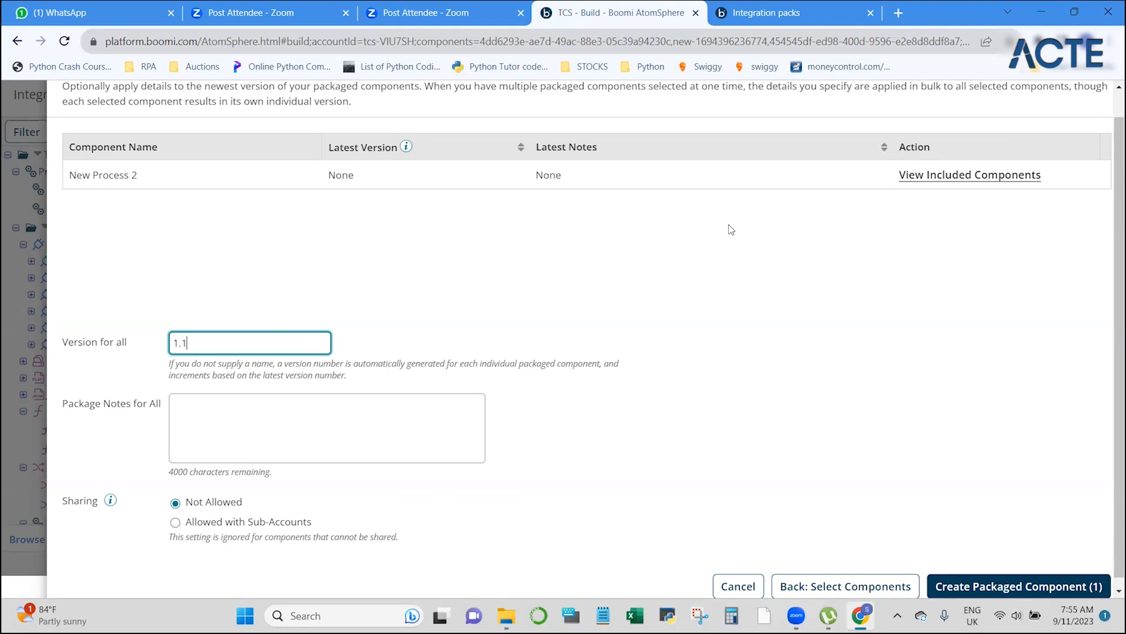
# Step: Add the package notes "New Package", create the packaged component, and close the deployment prompt without deploying
pyautogui.click(208, 409)
pyautogui.press('capslock')
pyautogui.write('N')
pyautogui.press('capslock')
pyautogui.write('ew')
pyautogui.press('capslock')
pyautogui.write('P')
pyautogui.press('capslock')
pyautogui.write('ackage')
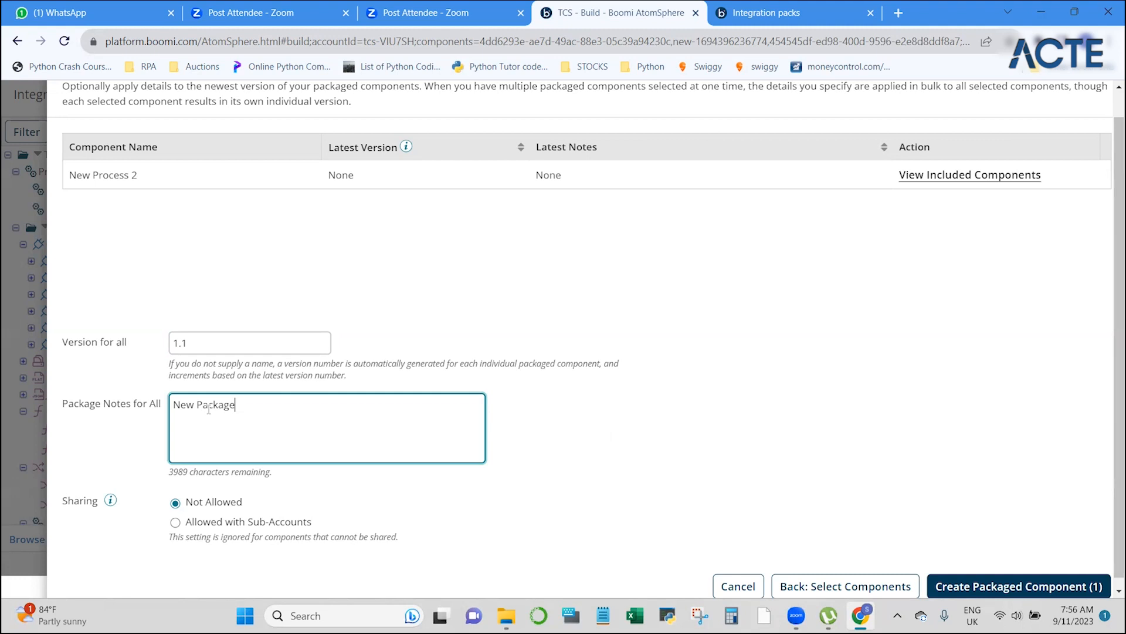
pyautogui.click(1001, 589)
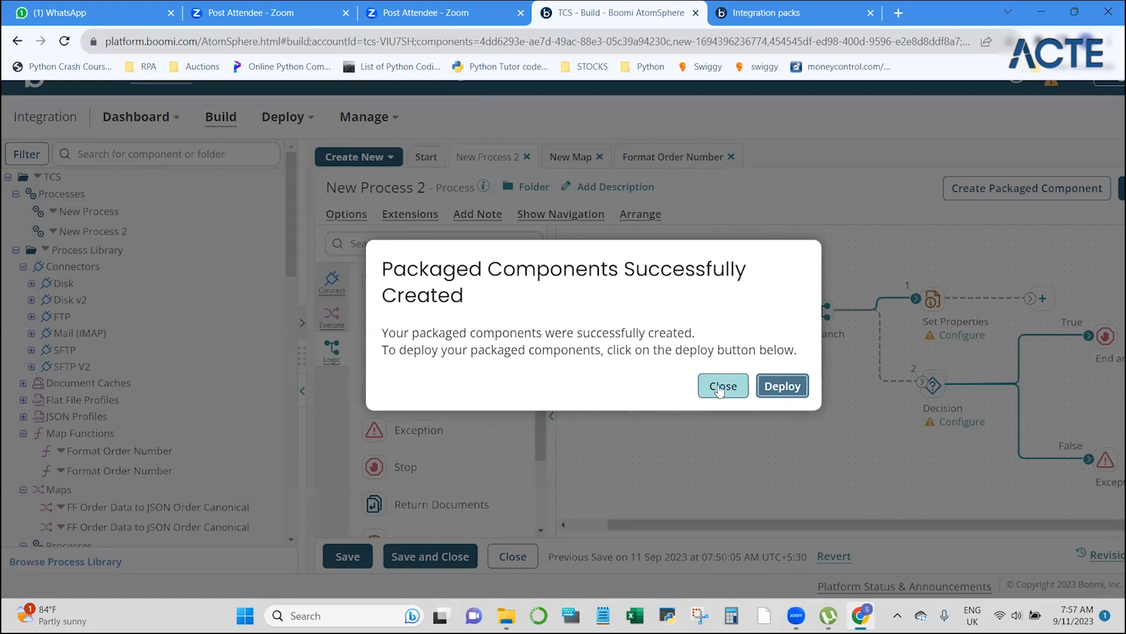
pyautogui.click(720, 388)
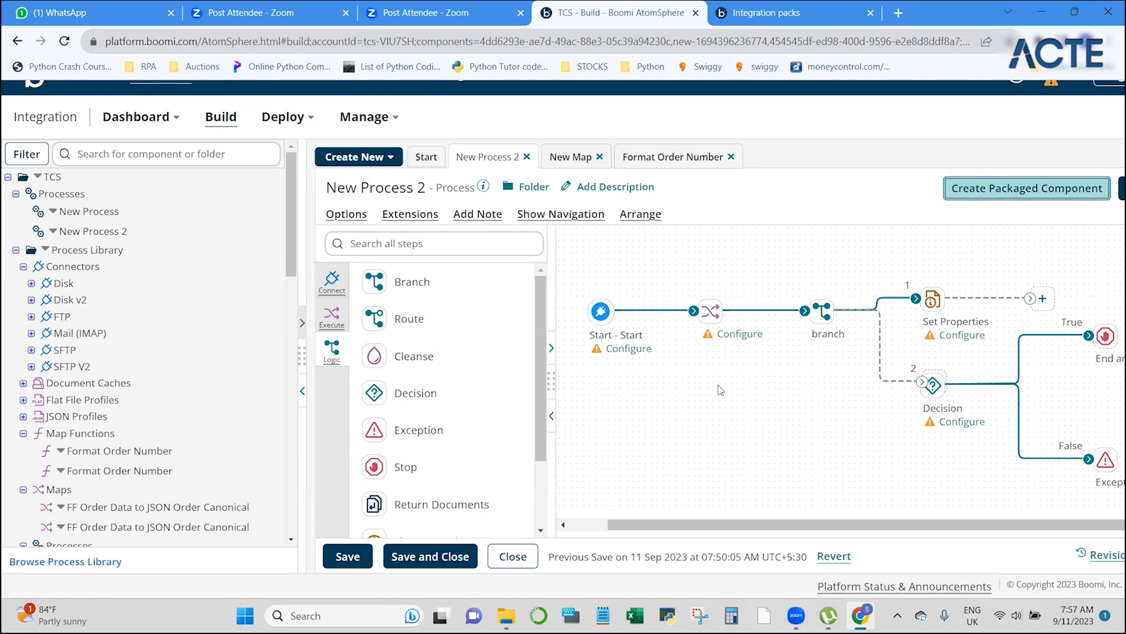
# Step: Leave the build screen without saving the other open components and review the Packaged Components list
pyautogui.click(289, 122)
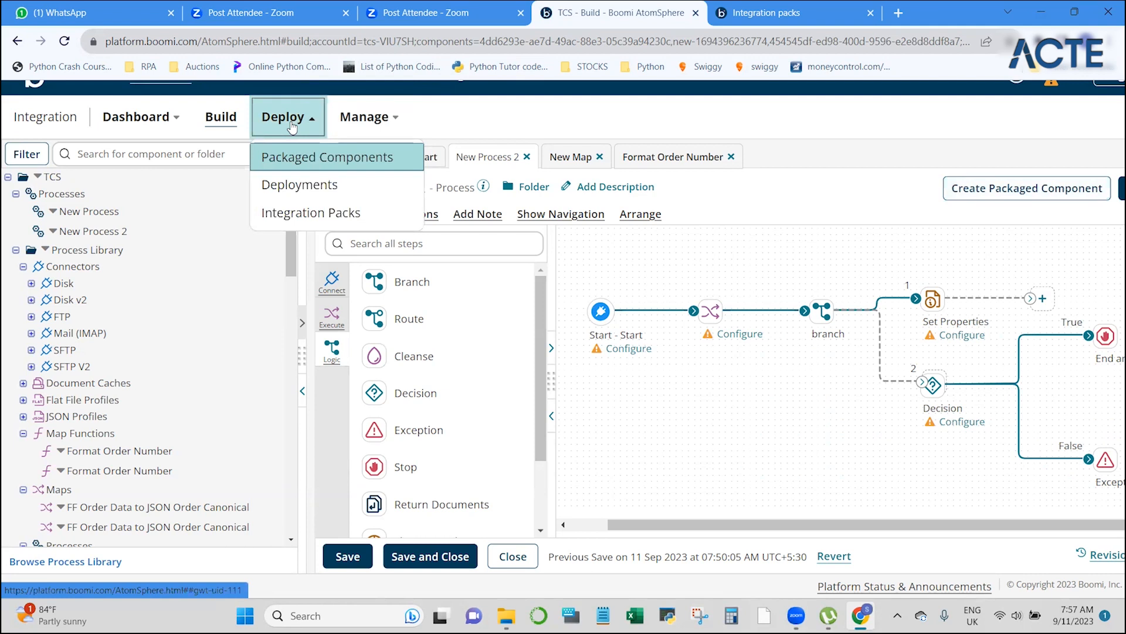
pyautogui.click(320, 160)
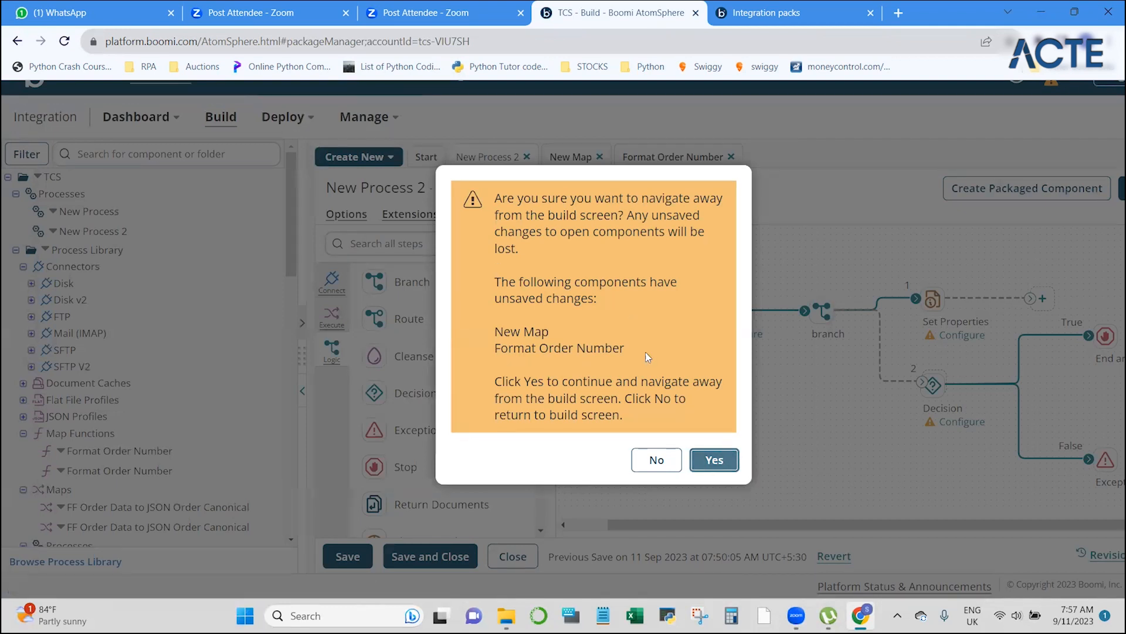
pyautogui.click(714, 462)
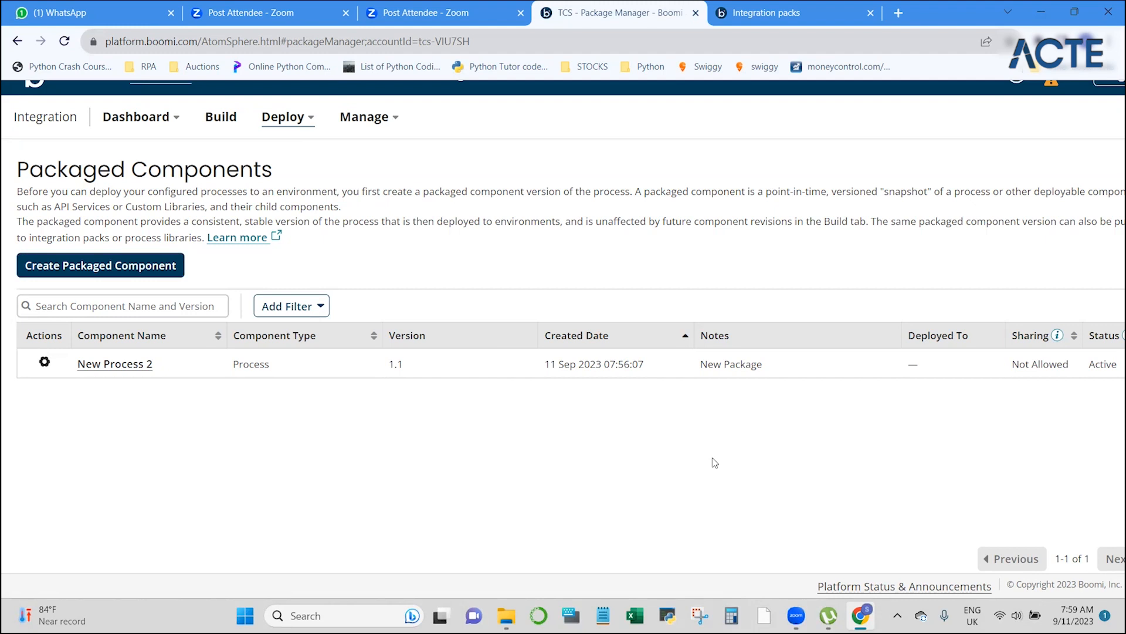
pyautogui.hscroll(1, 715, 462)
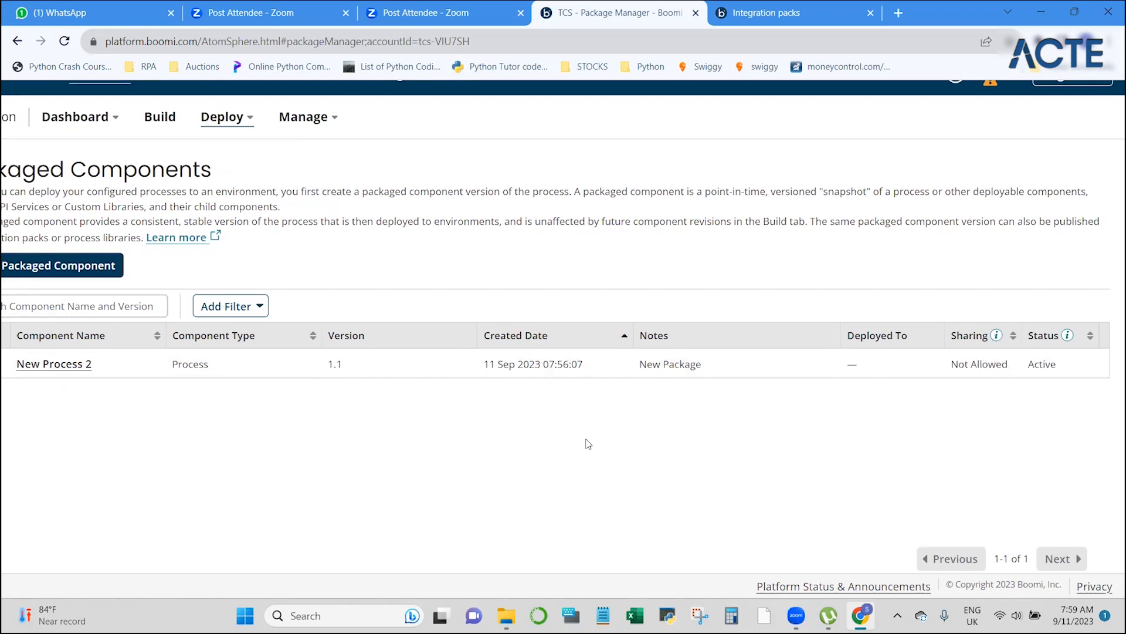
pyautogui.hscroll(-1, 588, 444)
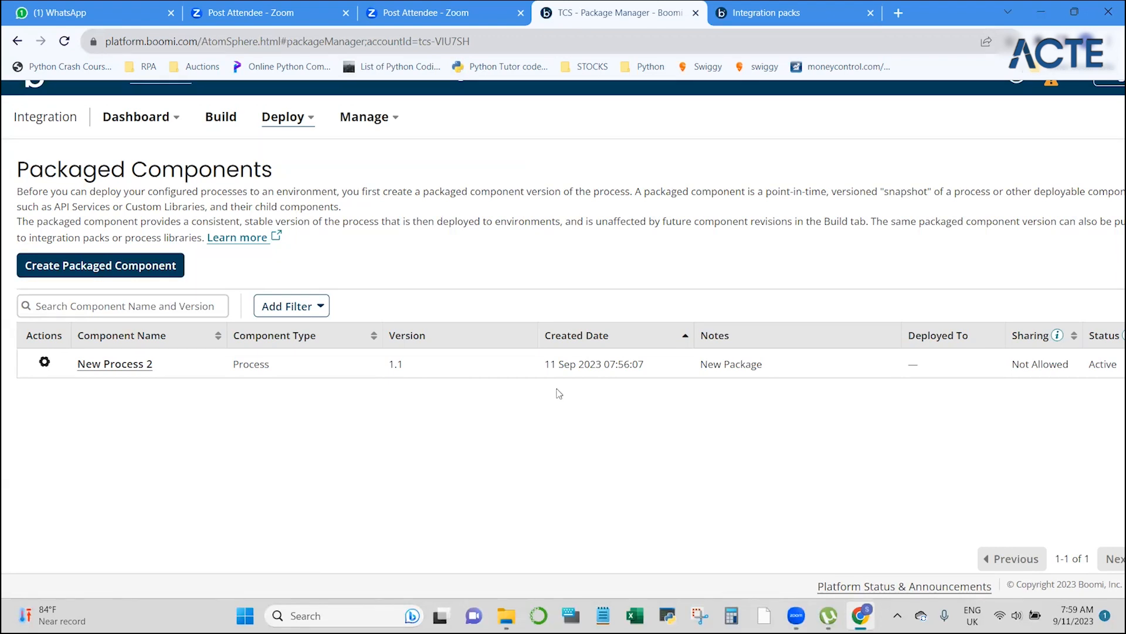
# Step: Return to the New Process 2 build canvas and remove the Exception shape from the Decision's False path
pyautogui.click(225, 125)
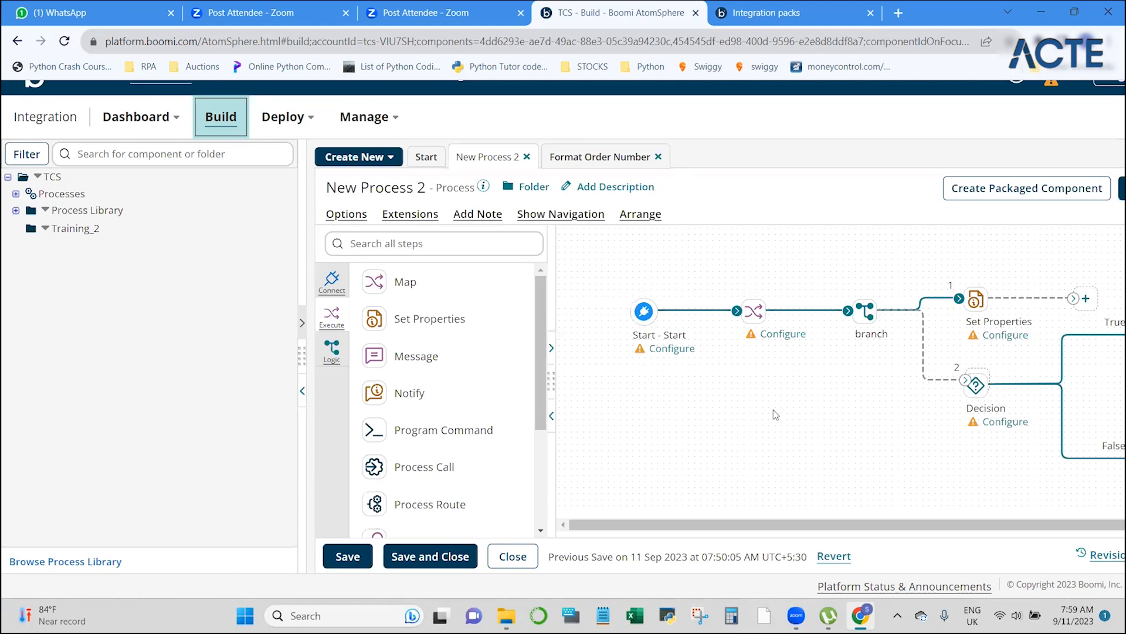
pyautogui.hscroll(2, 773, 410)
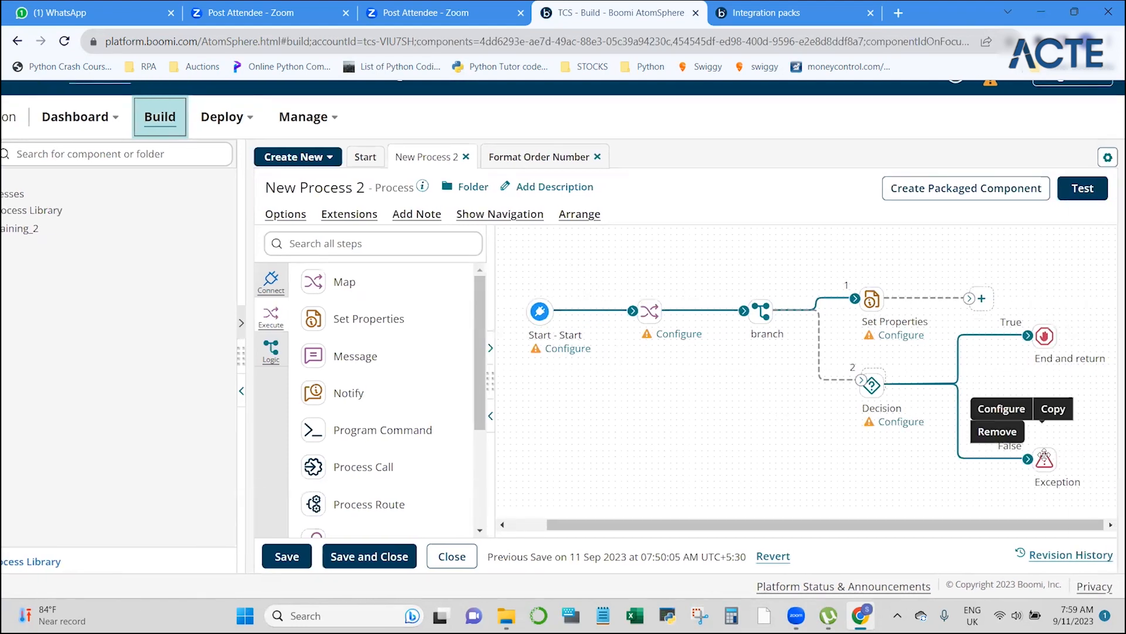
pyautogui.click(1046, 463)
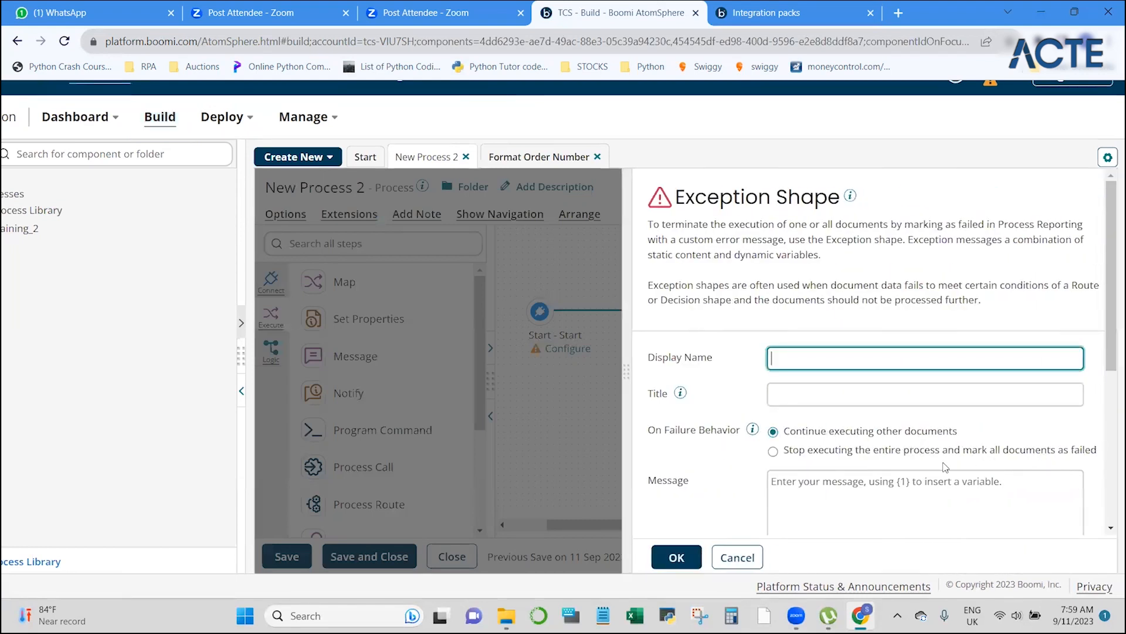
pyautogui.click(729, 559)
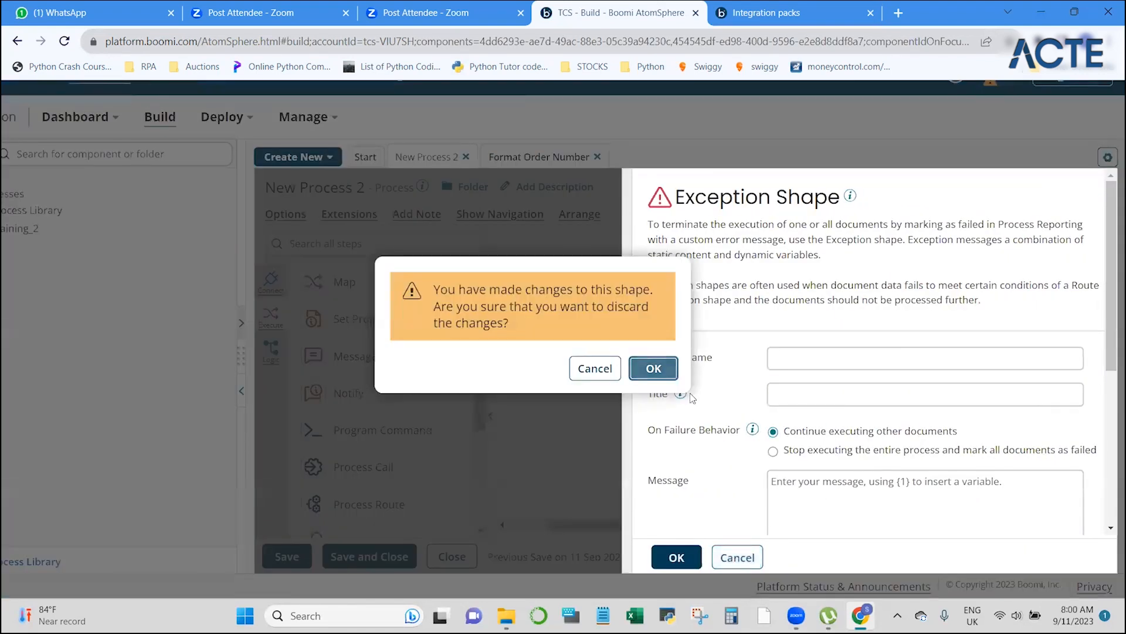
pyautogui.click(653, 368)
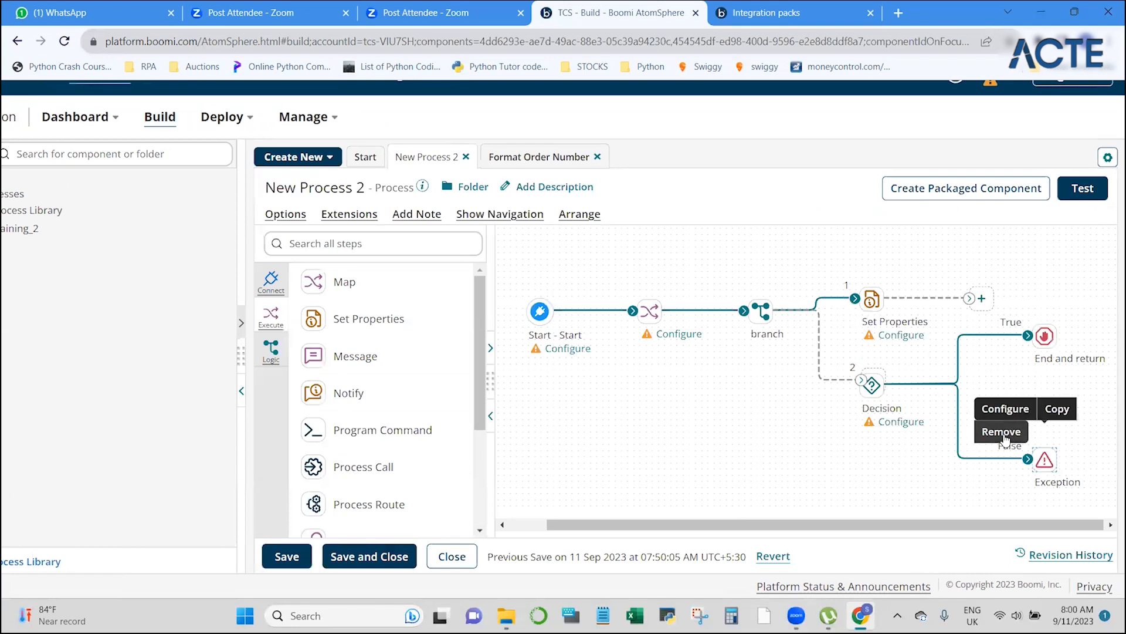
pyautogui.click(1015, 437)
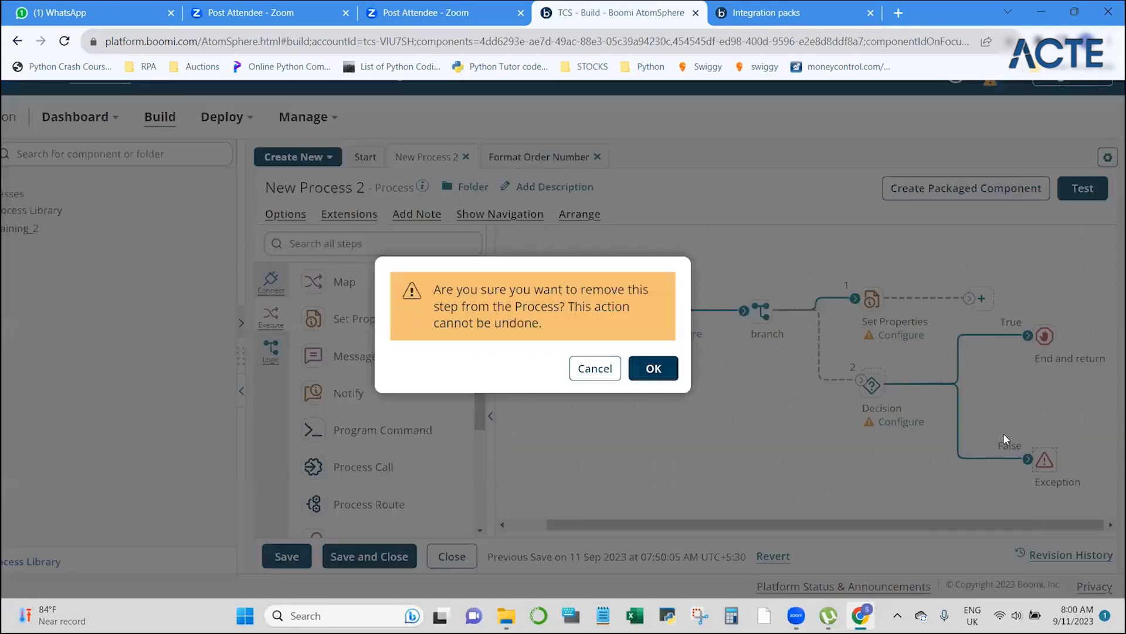
pyautogui.click(664, 373)
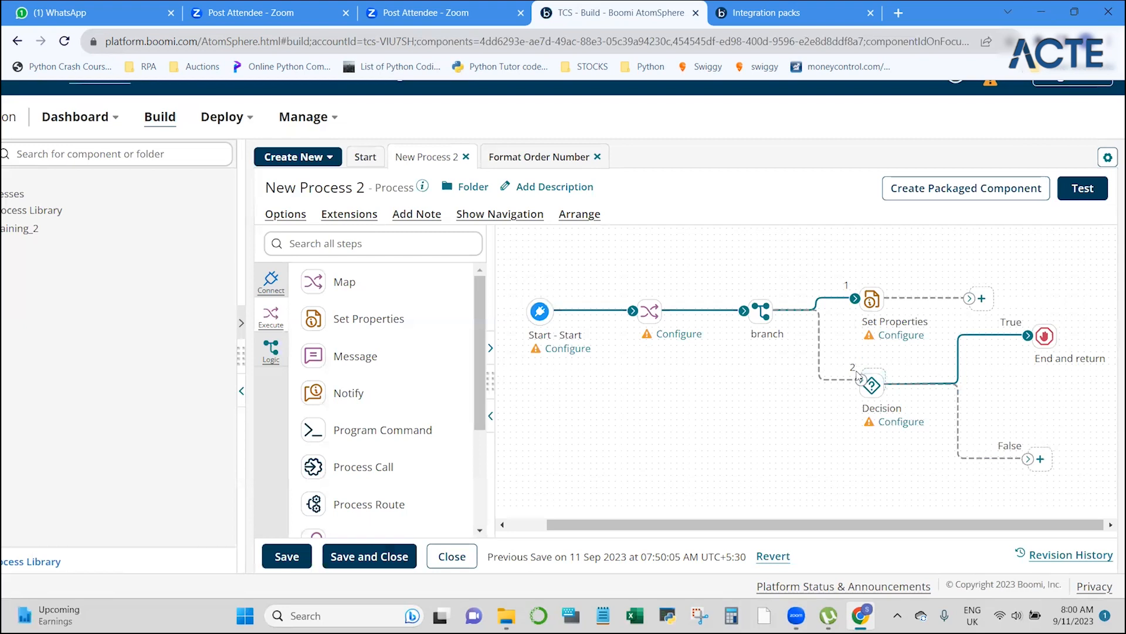
pyautogui.click(871, 385)
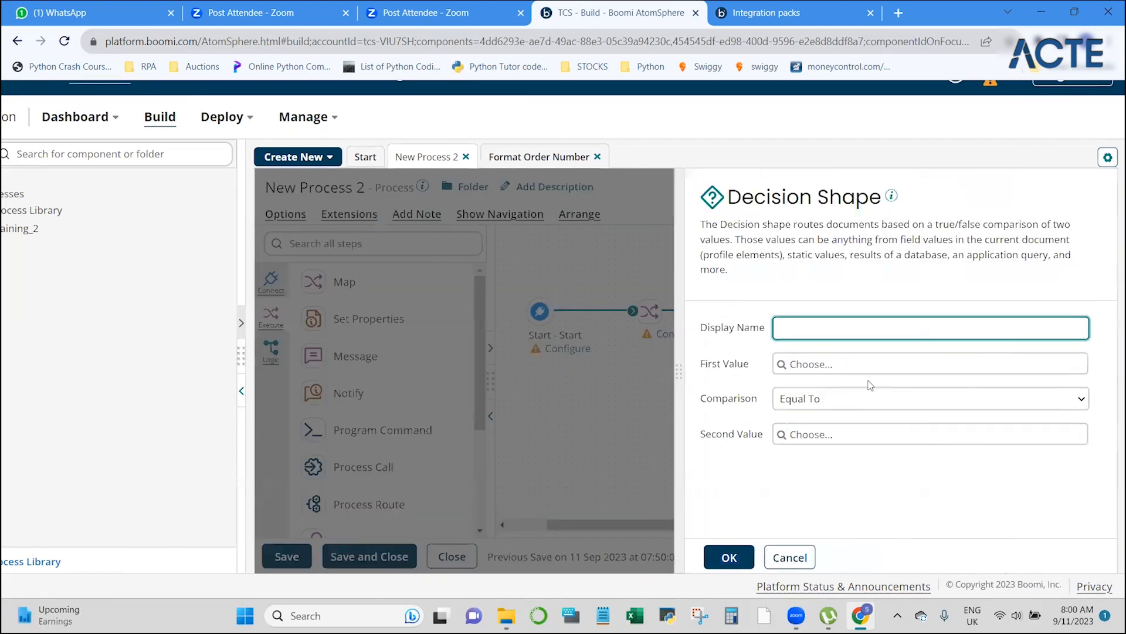
pyautogui.click(787, 555)
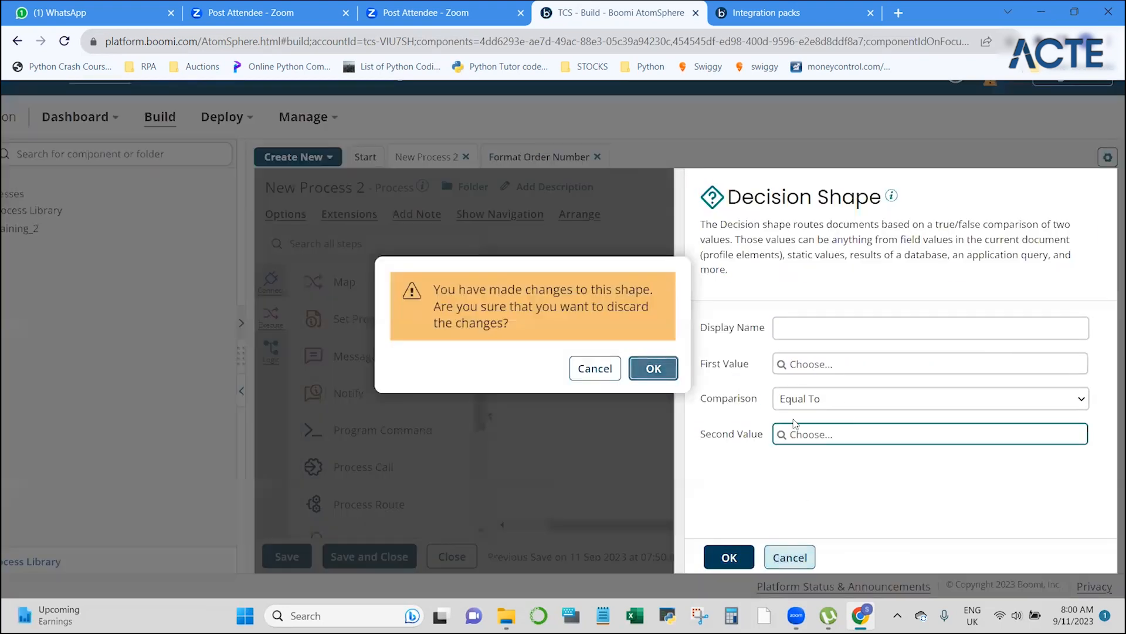
pyautogui.click(654, 367)
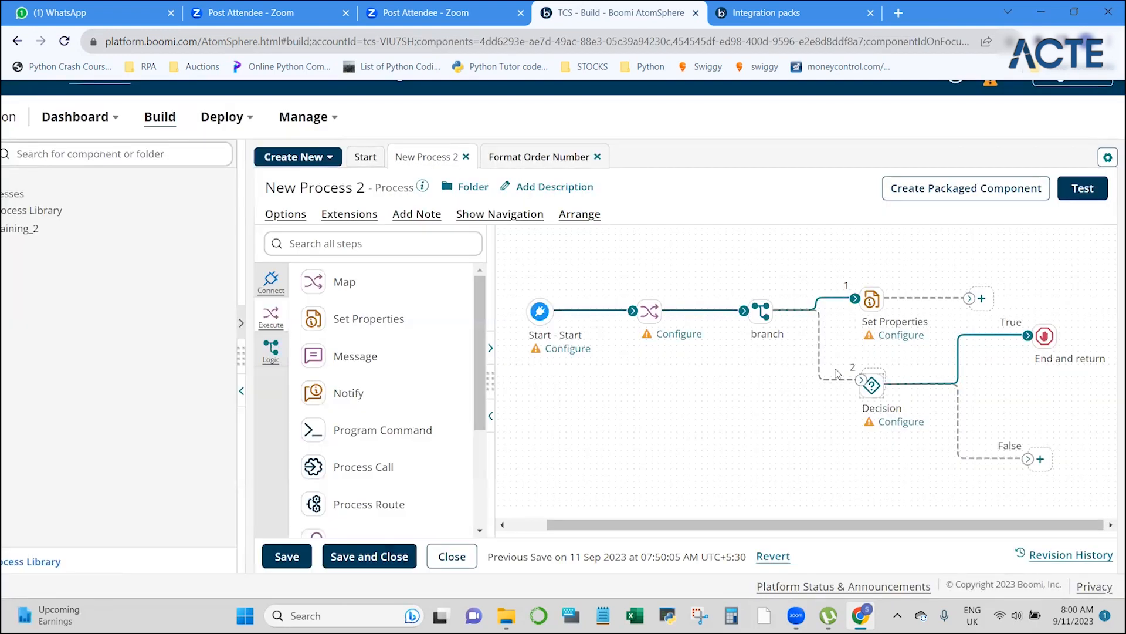
pyautogui.moveTo(851, 366)
pyautogui.mouseDown()
pyautogui.moveTo(1073, 376)
pyautogui.moveTo(1081, 487)
pyautogui.moveTo(1047, 332)
pyautogui.moveTo(1050, 342)
pyautogui.mouseUp()
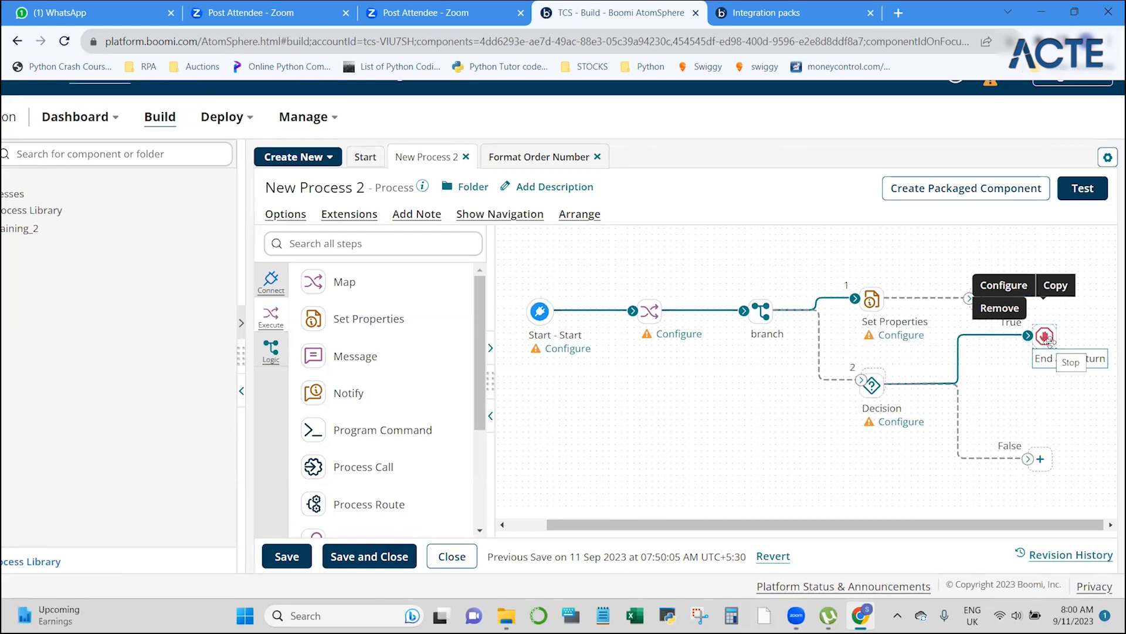
pyautogui.click(1003, 311)
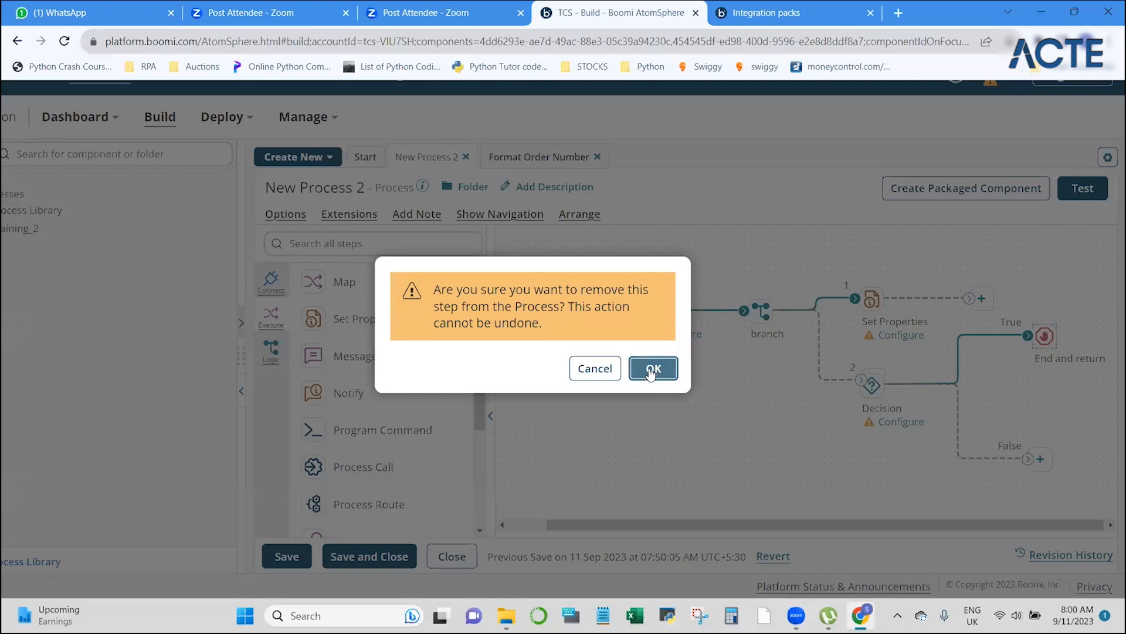
pyautogui.click(591, 371)
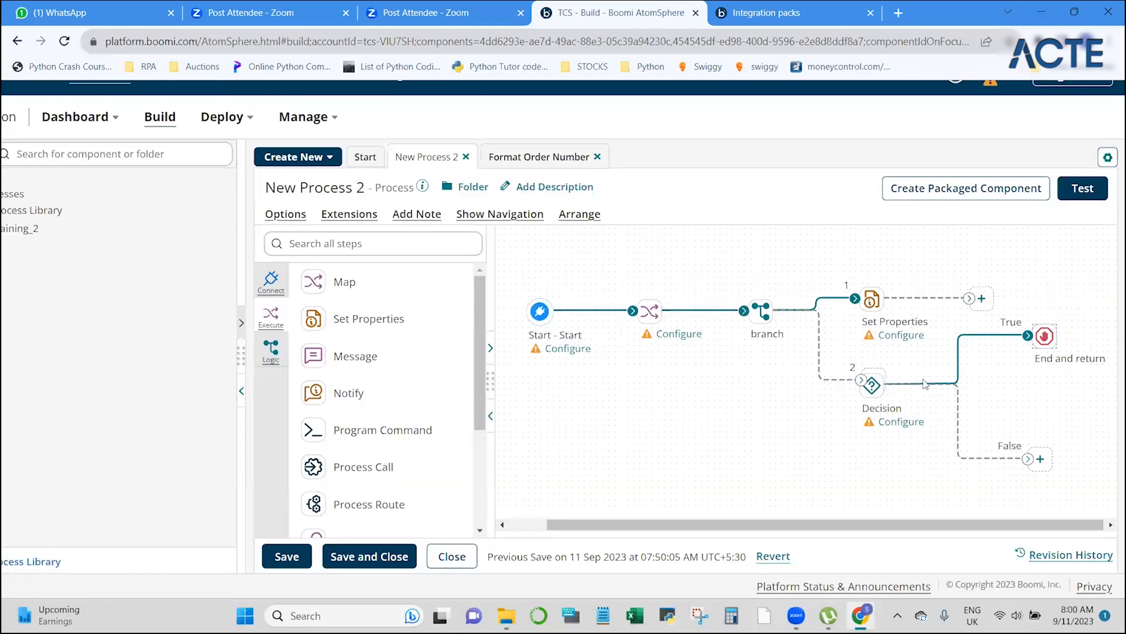
pyautogui.moveTo(948, 316); pyautogui.dragTo(1093, 487)
pyautogui.moveTo(835, 367); pyautogui.dragTo(1097, 482)
pyautogui.moveTo(1039, 345)
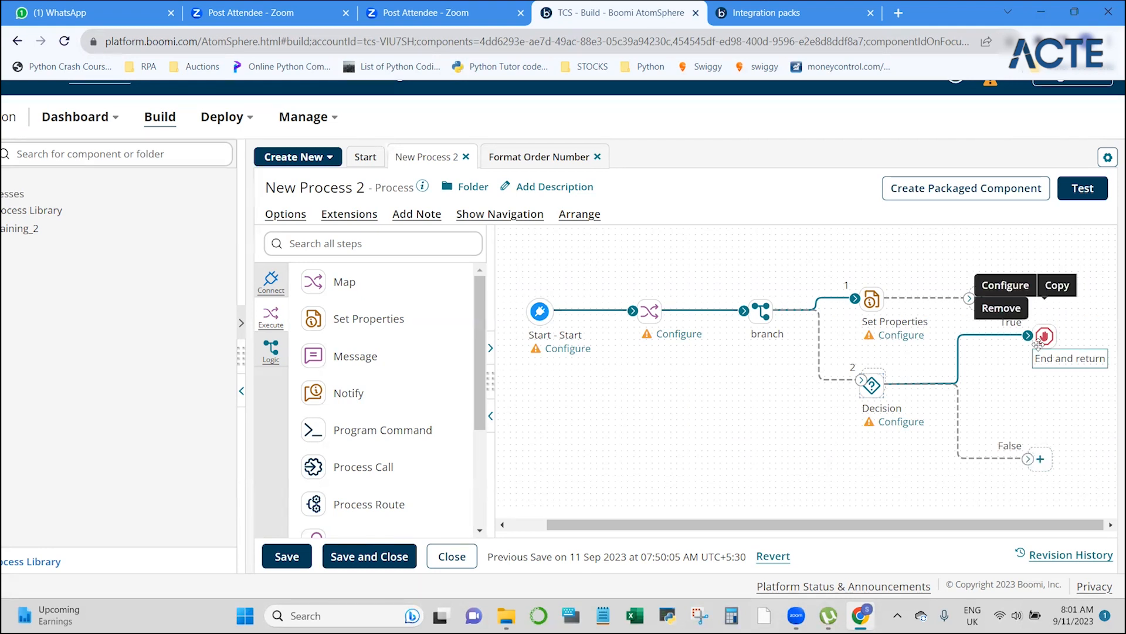
# Step: Place a Stop shape beside the Decision's False path and leave its options unchanged
pyautogui.scroll(-3, 370, 403)
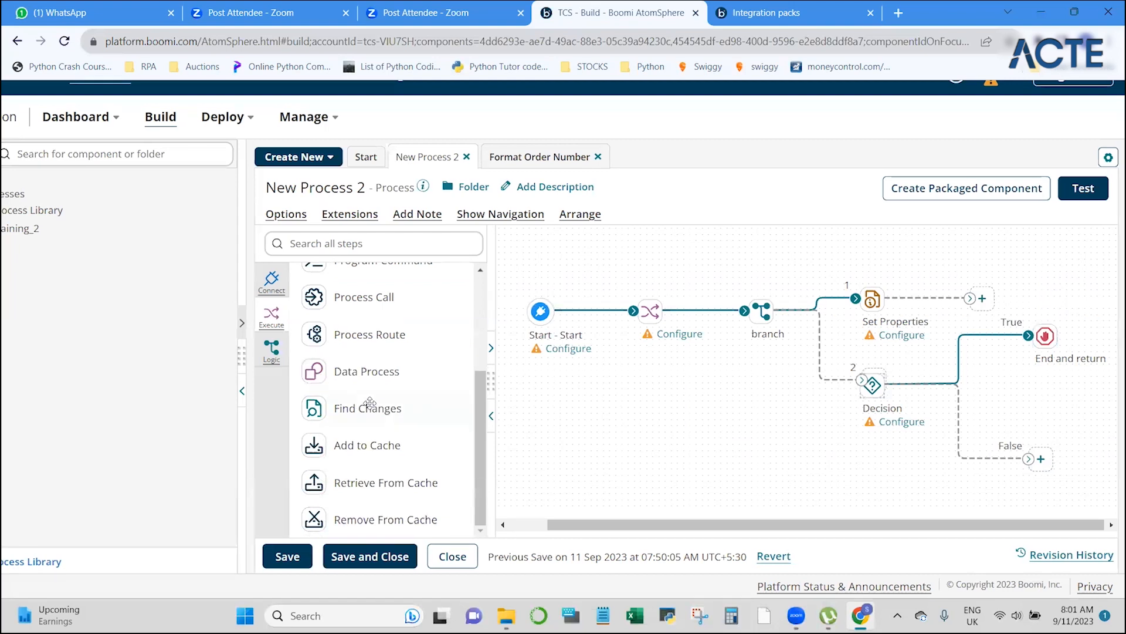
pyautogui.hscroll(-2, 369, 403)
pyautogui.click(333, 352)
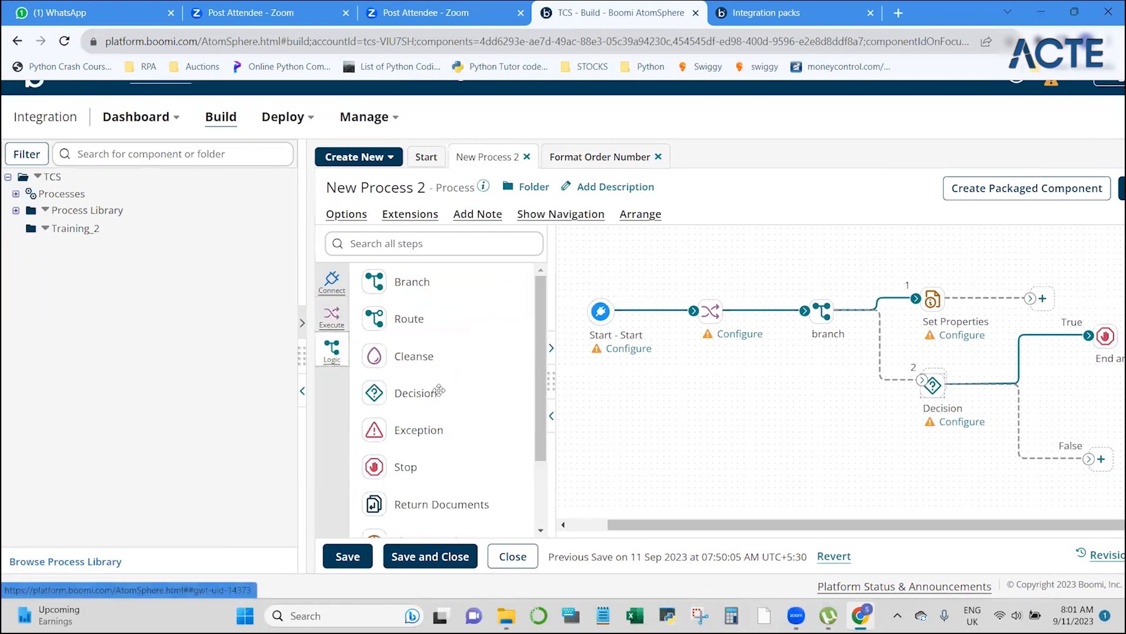
pyautogui.moveTo(396, 472); pyautogui.dragTo(1083, 484)
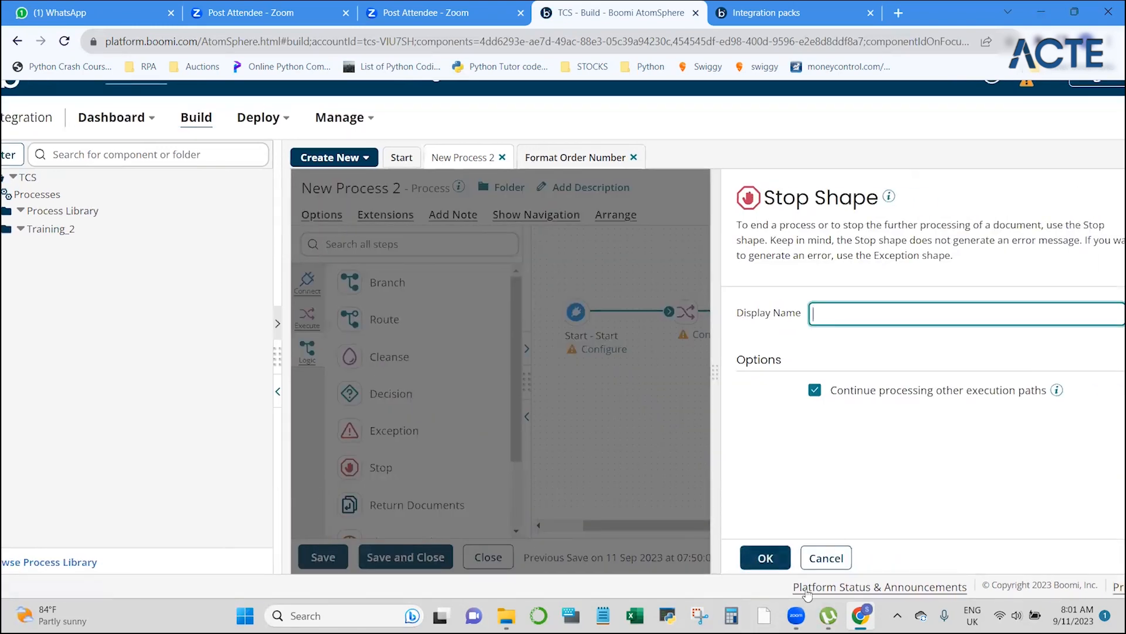
pyautogui.click(825, 562)
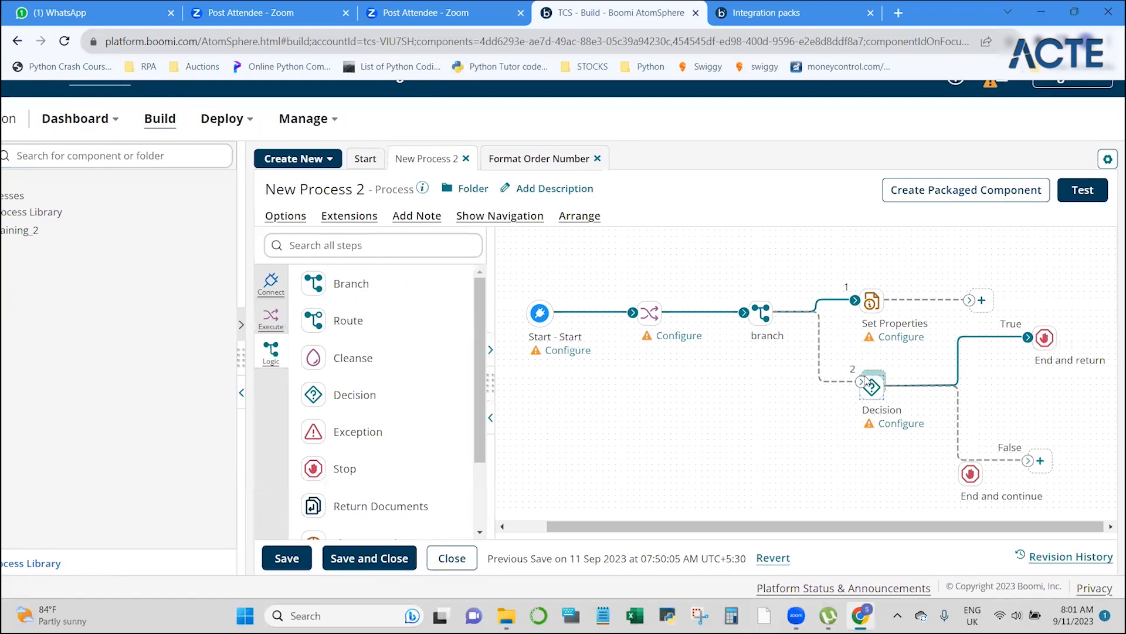
# Step: Remove the Decision shape and the "End and continue" Stop shape together from the process
pyautogui.moveTo(859, 382); pyautogui.dragTo(1089, 492)
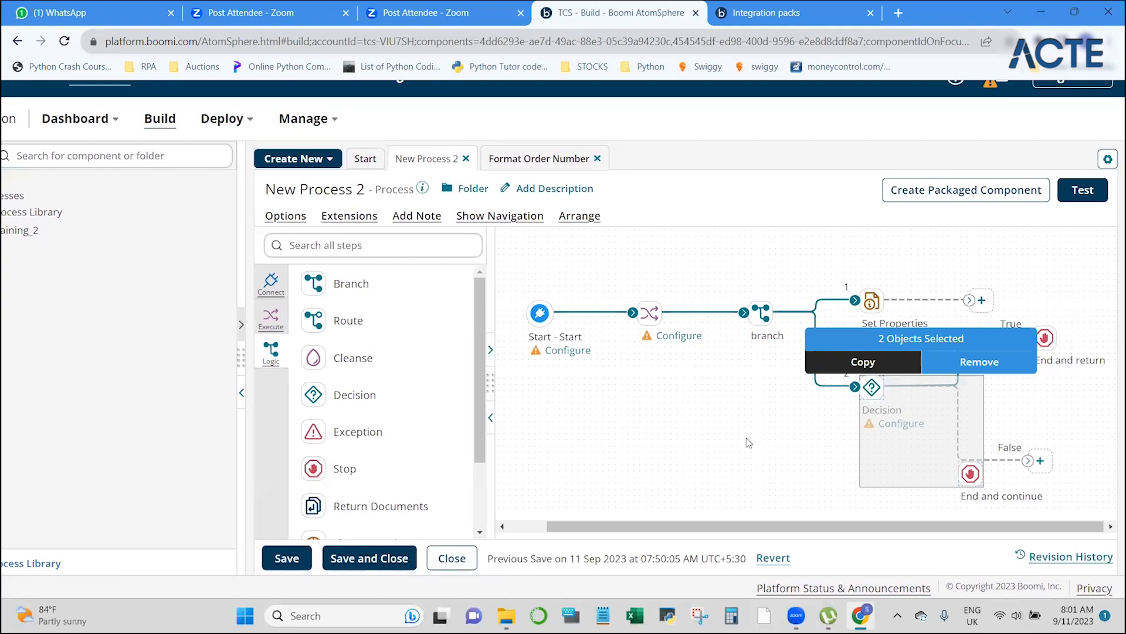
pyautogui.click(1007, 372)
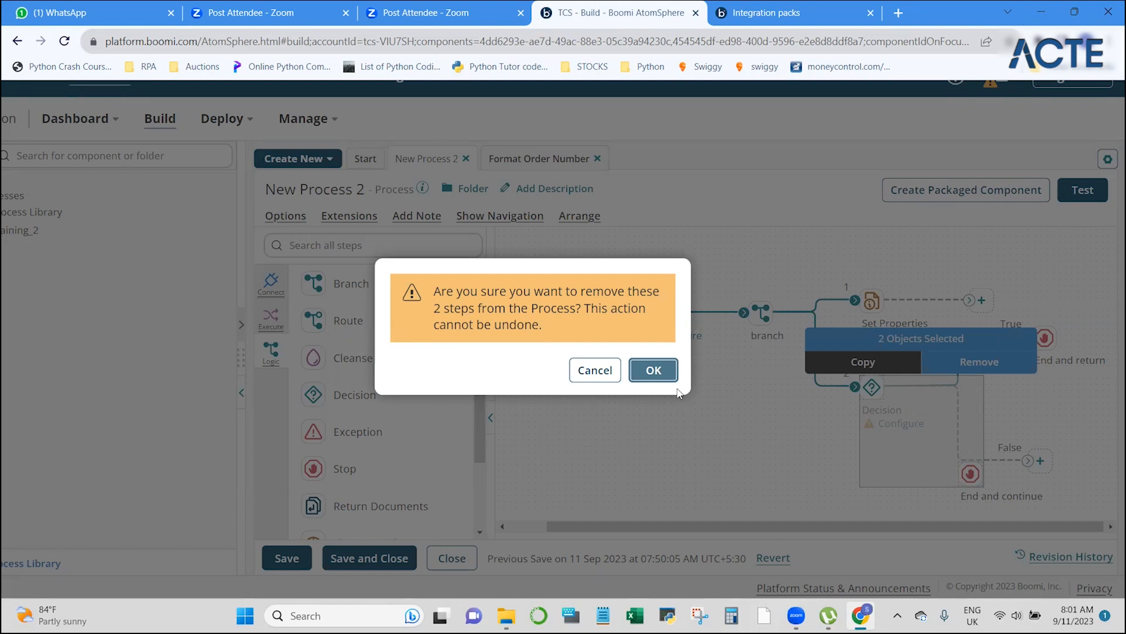
pyautogui.click(652, 370)
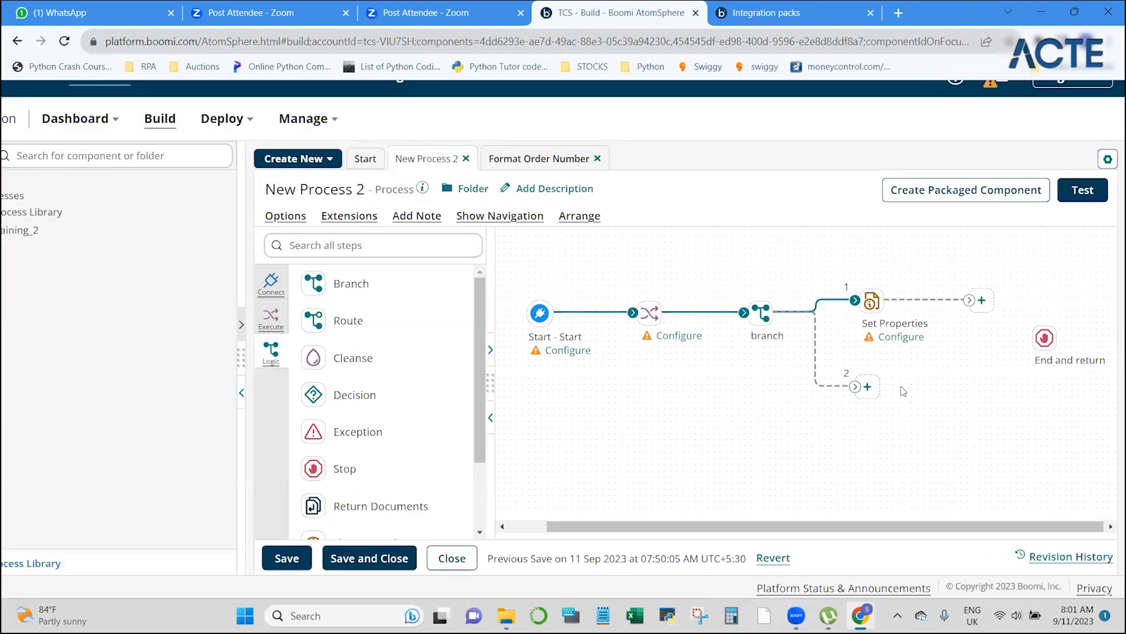
# Step: Remove the leftover "End and return" Stop shape and save New Process 2
pyautogui.moveTo(1041, 347)
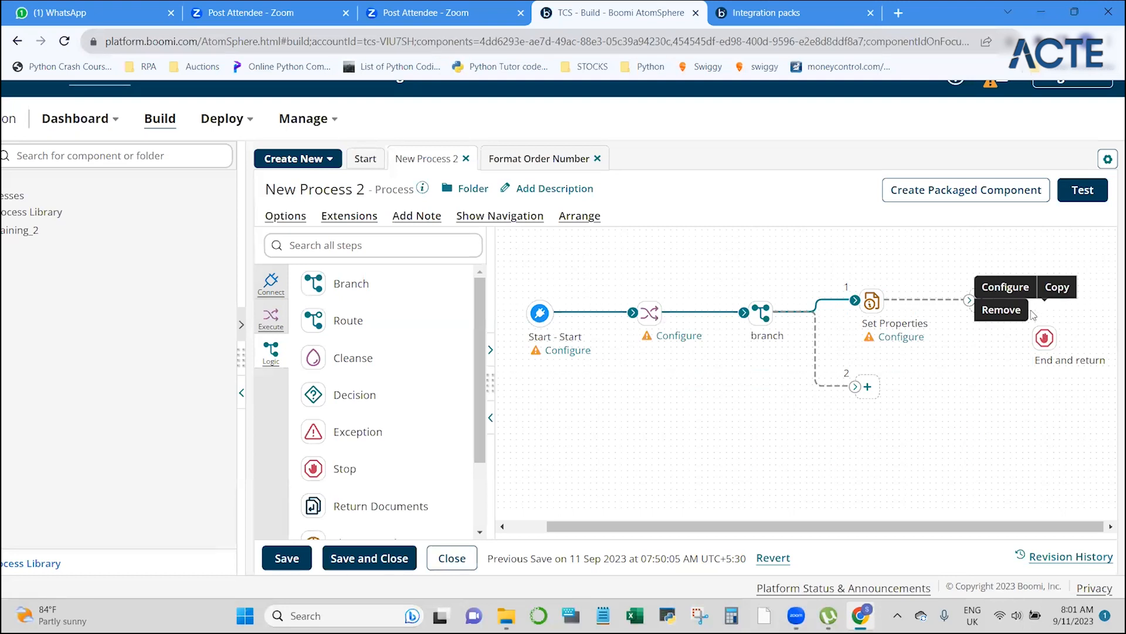
pyautogui.click(1003, 313)
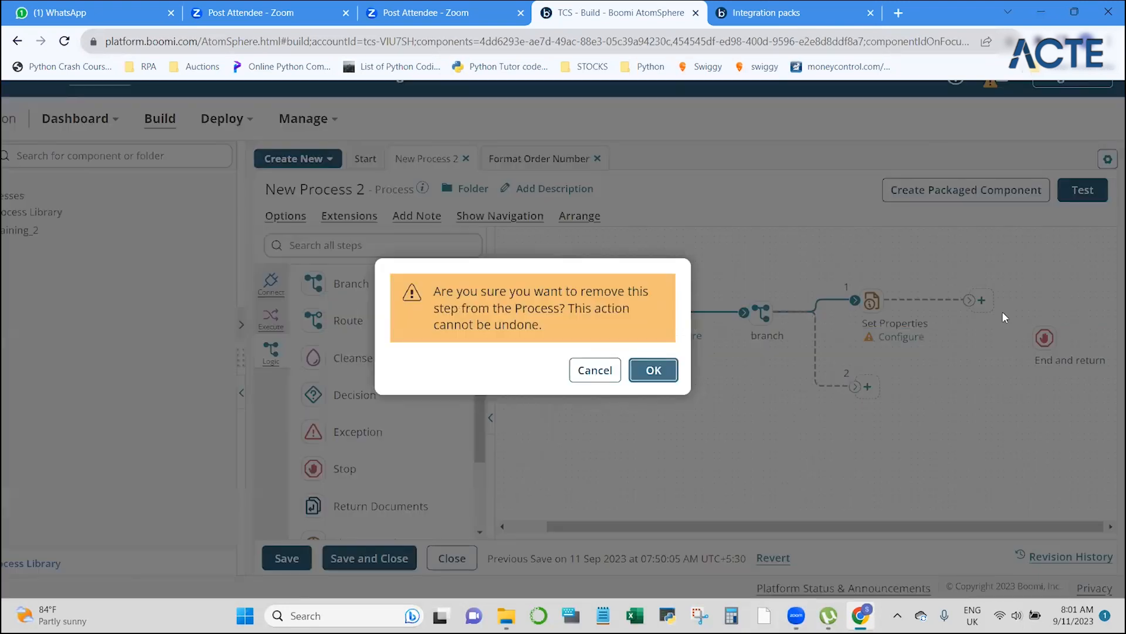
pyautogui.click(671, 372)
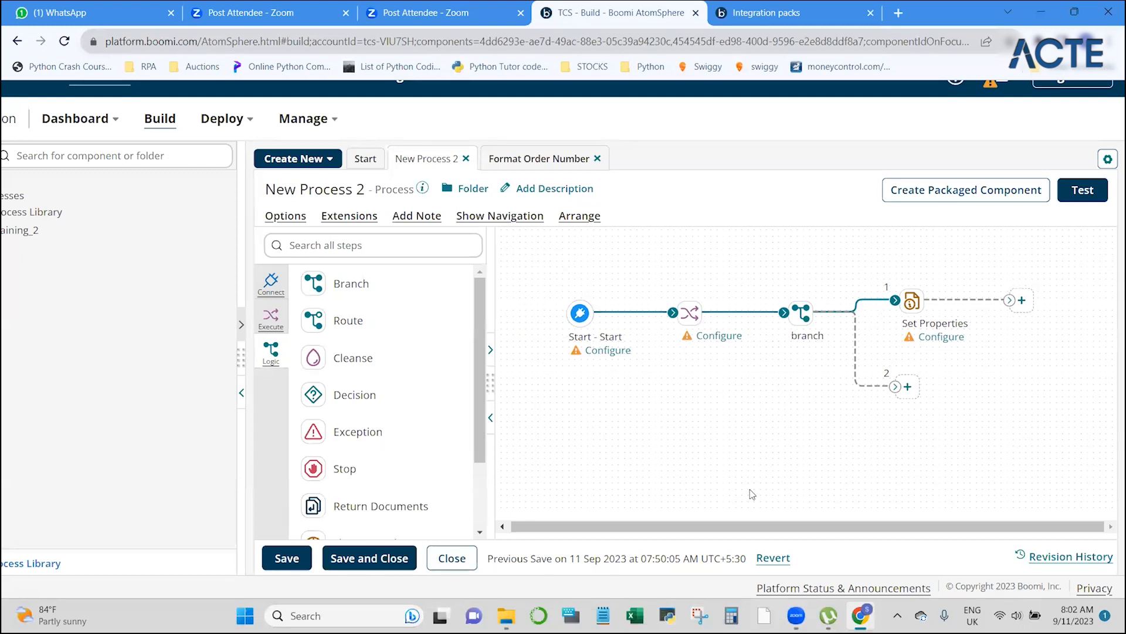
pyautogui.click(287, 558)
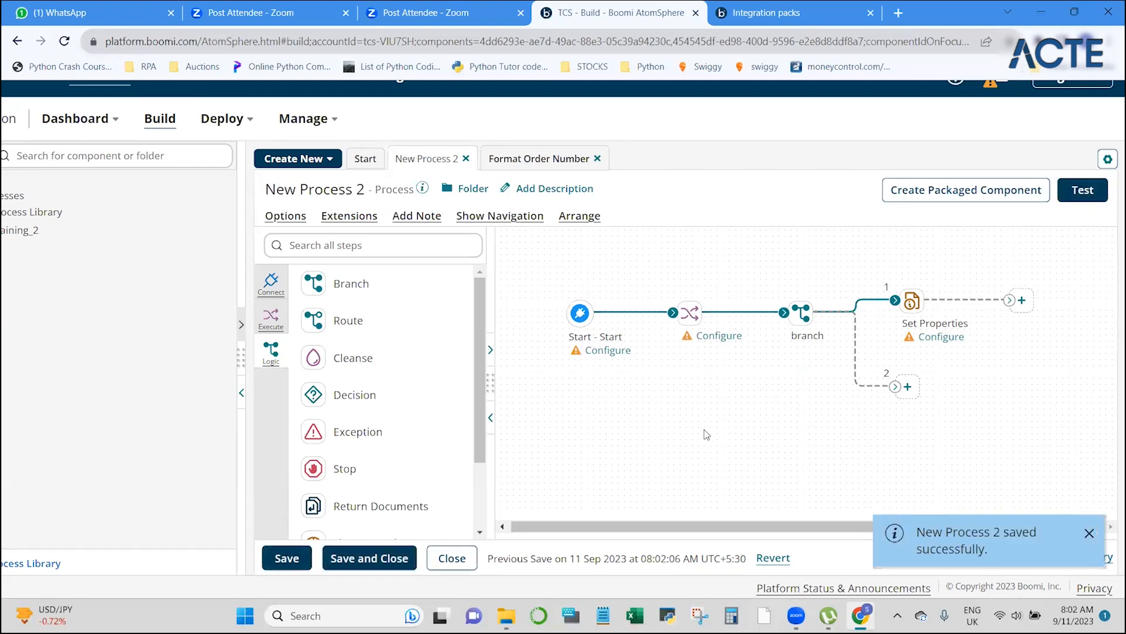
# Step: Start another packaged component for New Process 2 and set its version to V1.2
pyautogui.click(968, 192)
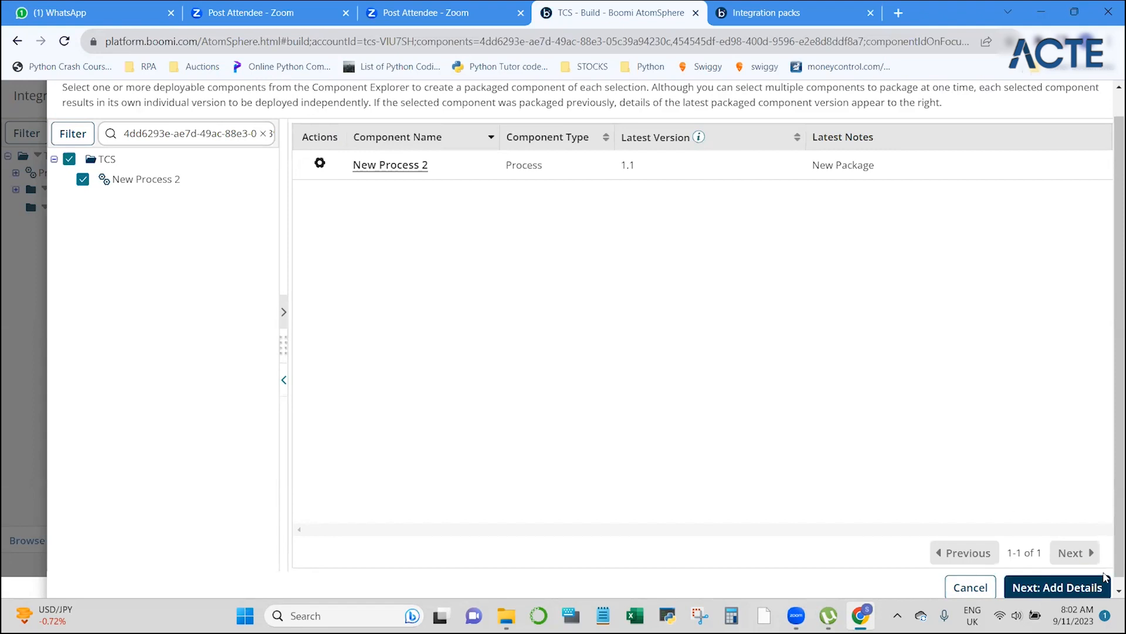
pyautogui.click(1056, 587)
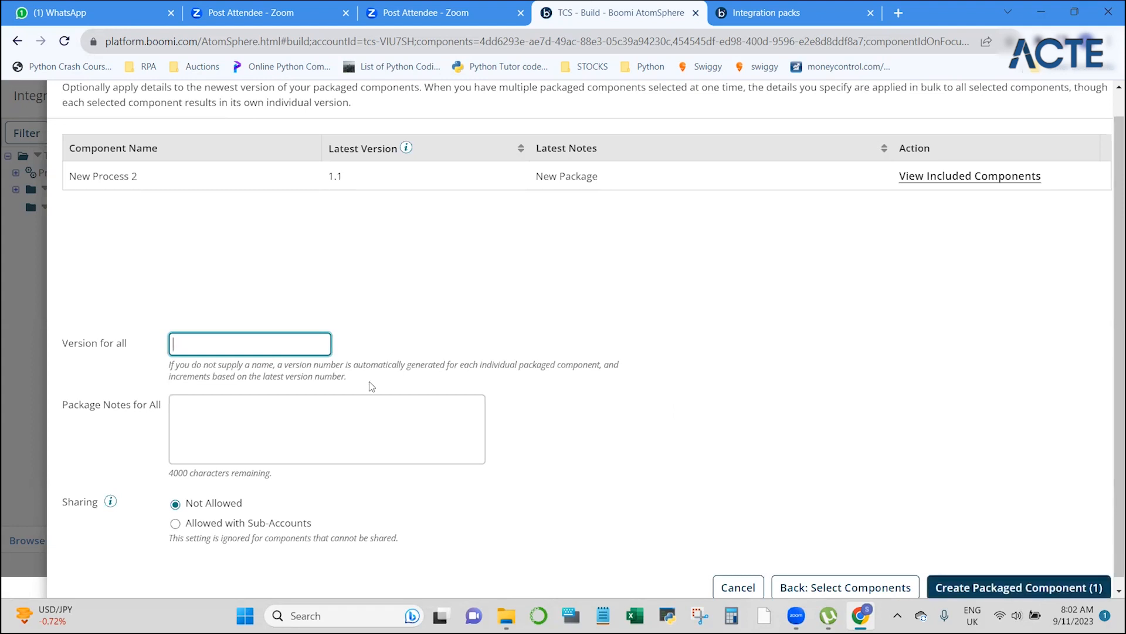
pyautogui.write('1.2')
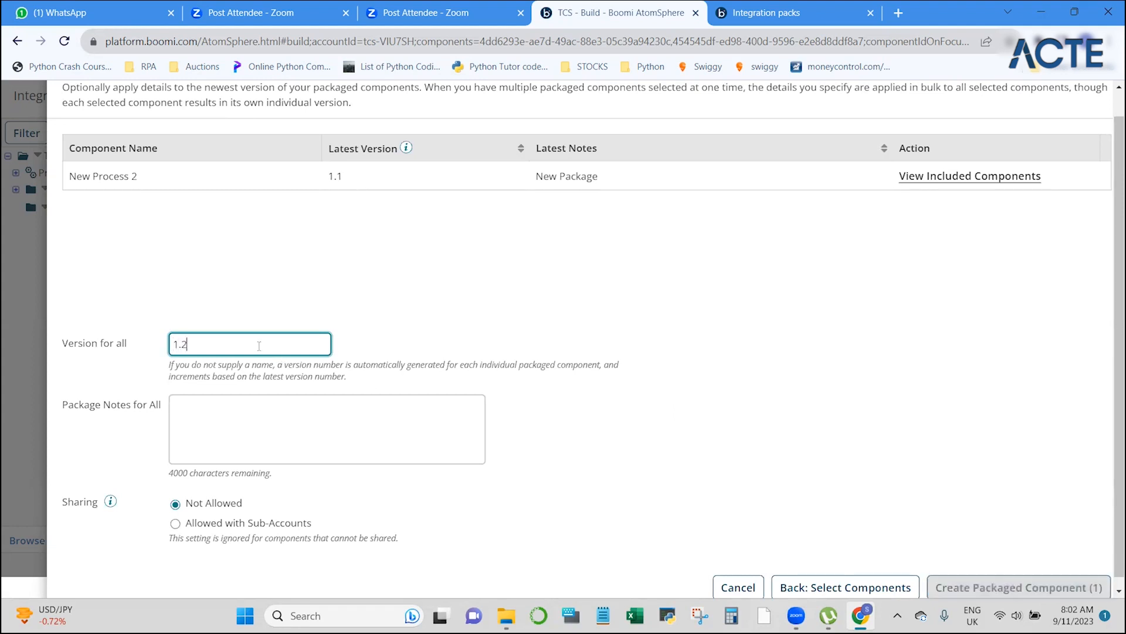
pyautogui.press('Home')
pyautogui.write('V')
# Step: Add the package notes "second package", create the packaged component, and dismiss the deployment prompt without deploying
pyautogui.click(293, 424)
pyautogui.write('seco')
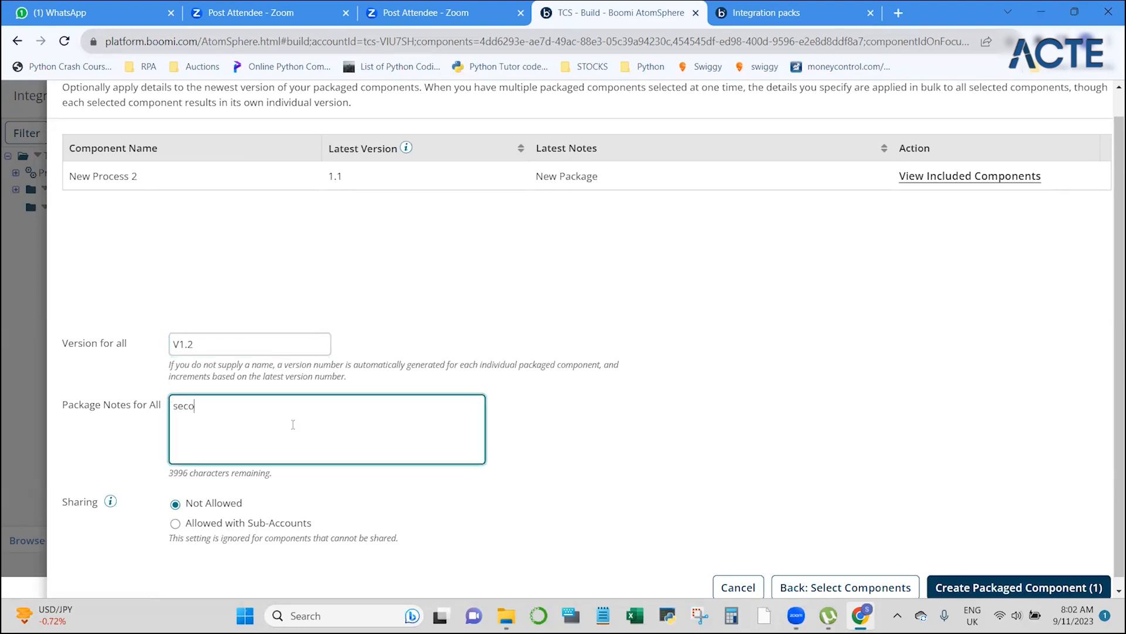
pyautogui.write('nd package')
pyautogui.scroll(-1, 562, 460)
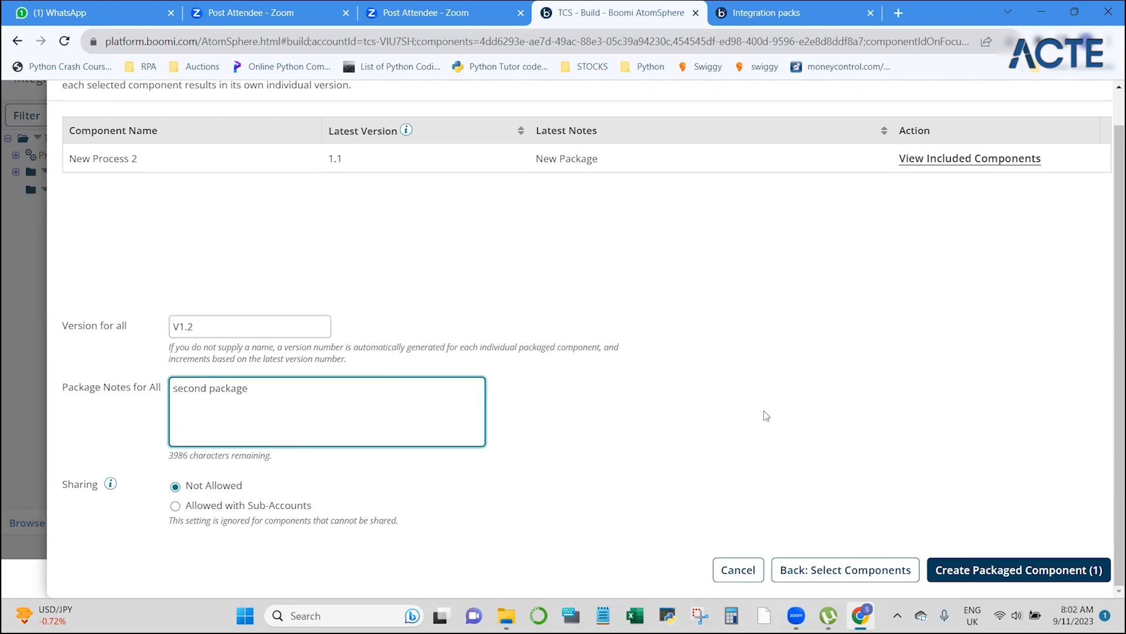
pyautogui.click(1037, 572)
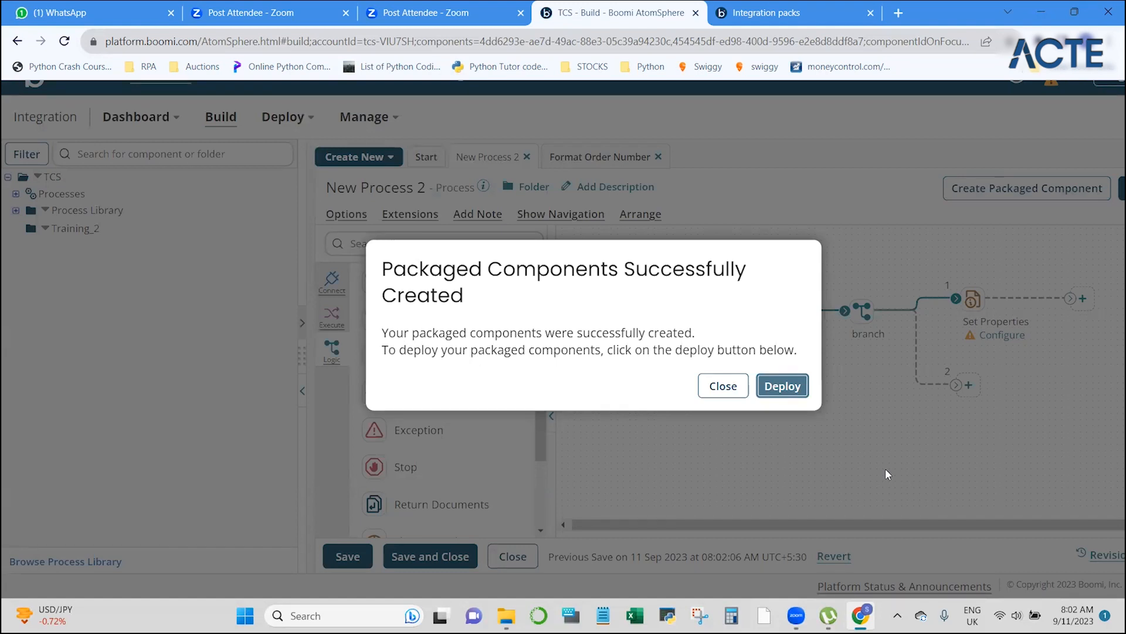
pyautogui.click(720, 388)
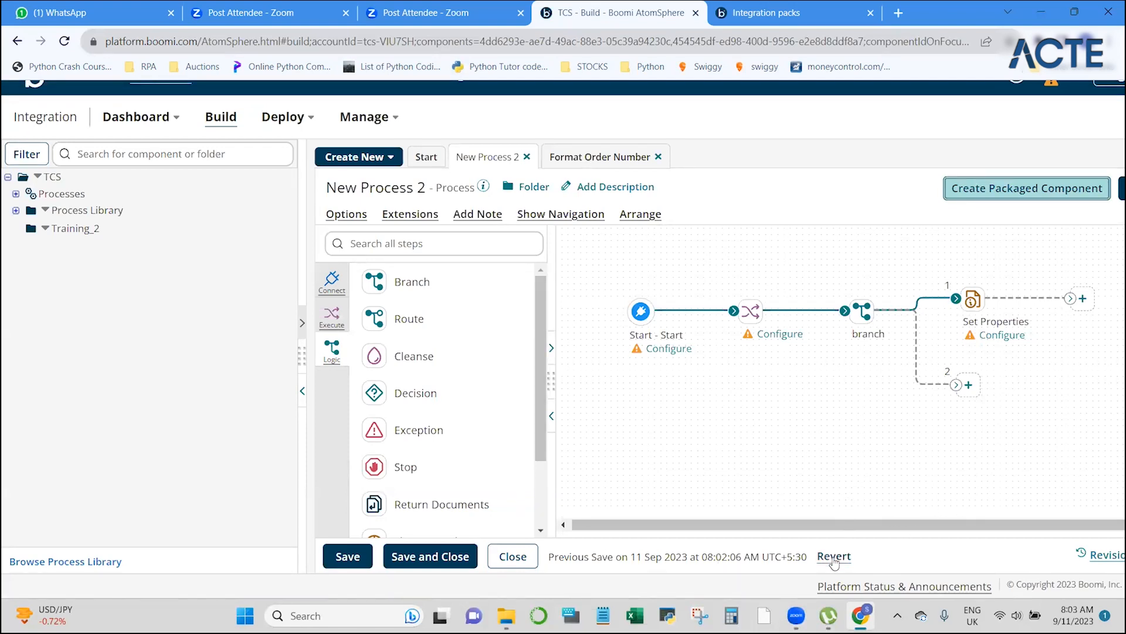
# Step: Review the revision history of New Process 2 and revert the process to its last saved version
pyautogui.click(1109, 562)
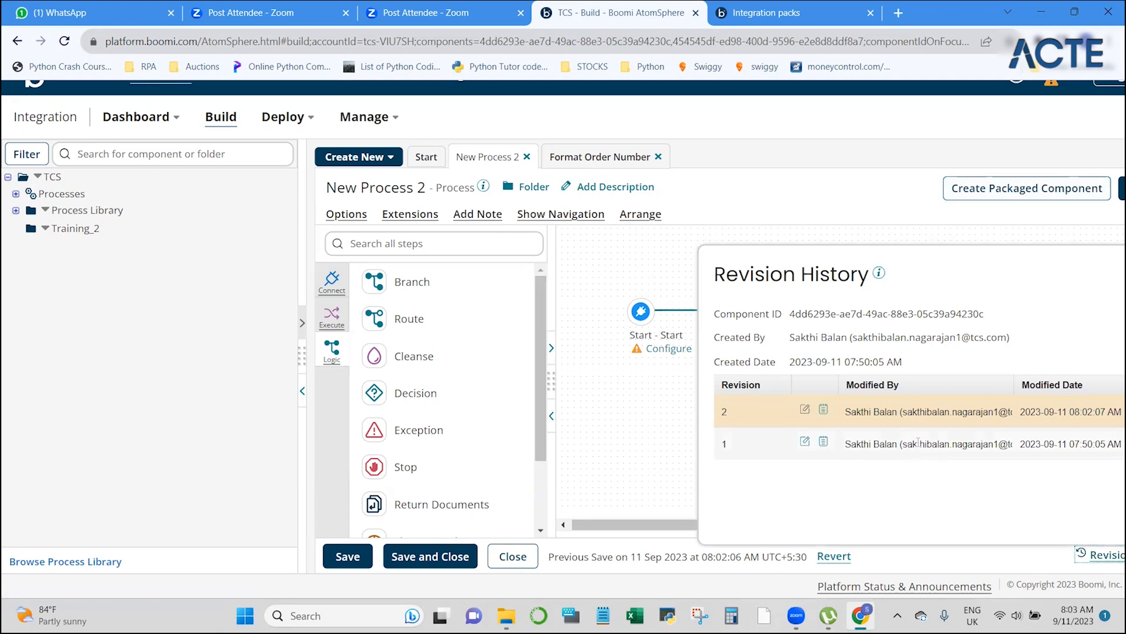
pyautogui.hscroll(2, 927, 500)
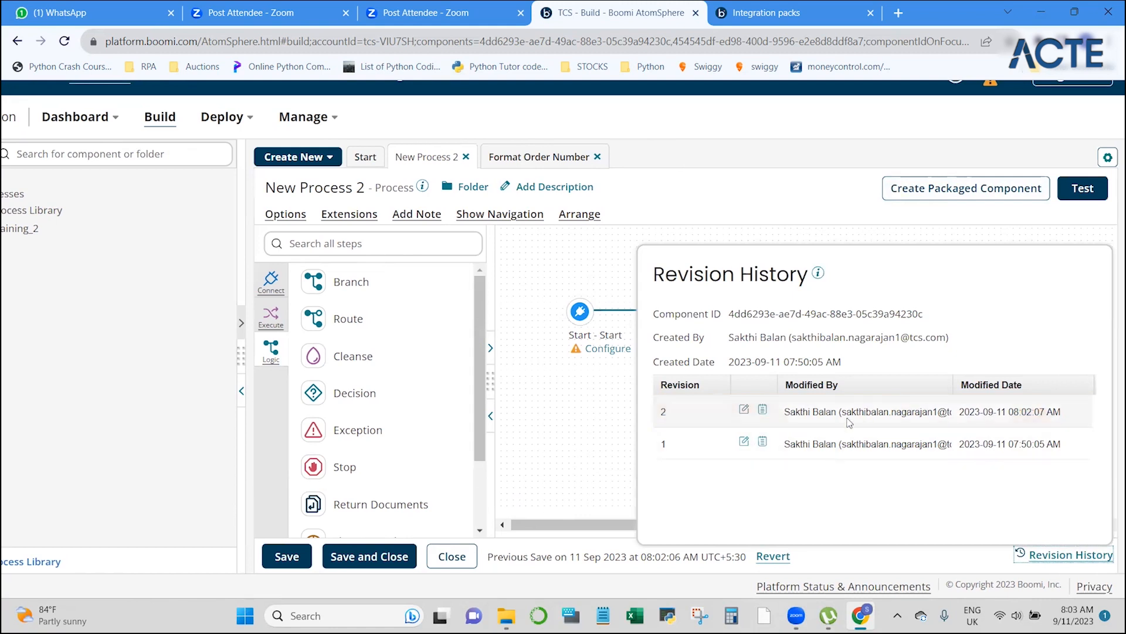
pyautogui.doubleClick(824, 411)
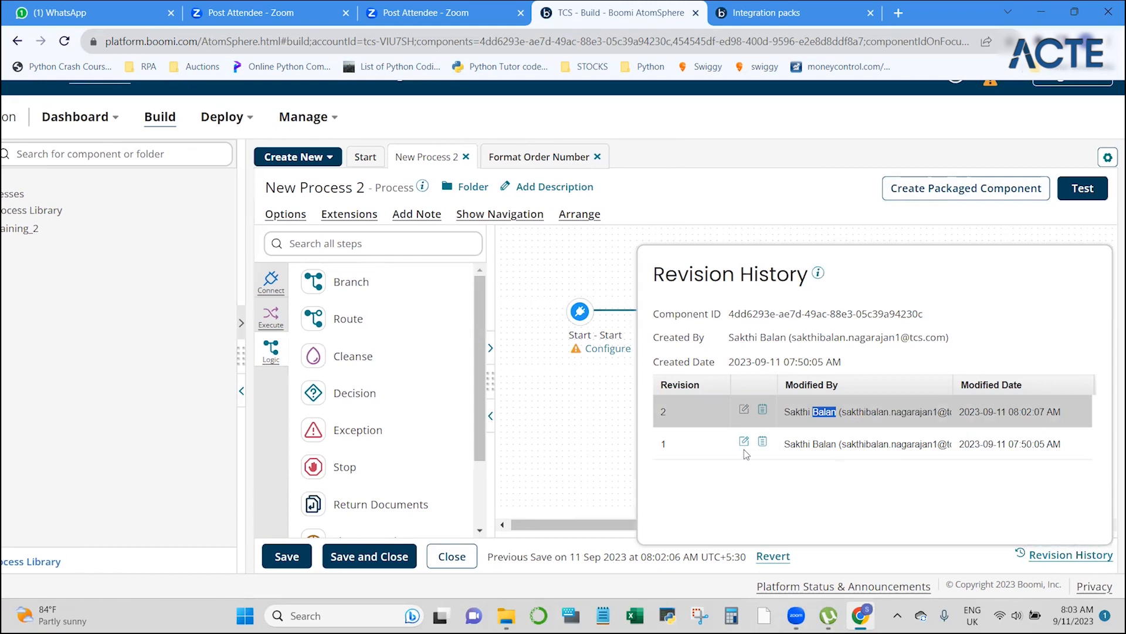
pyautogui.click(807, 505)
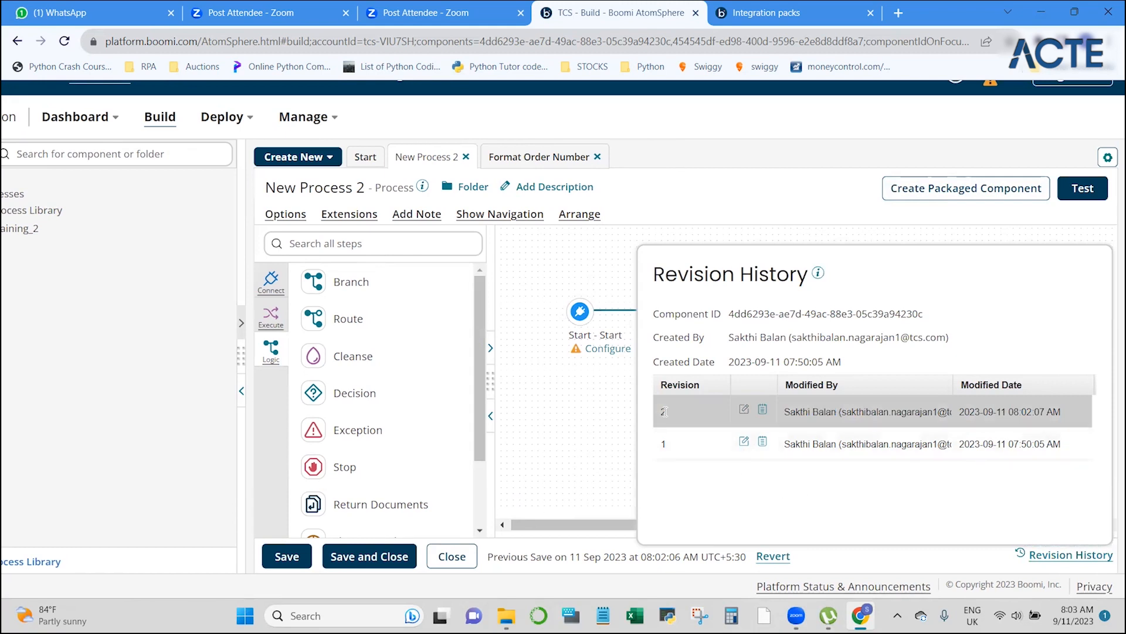
pyautogui.click(773, 557)
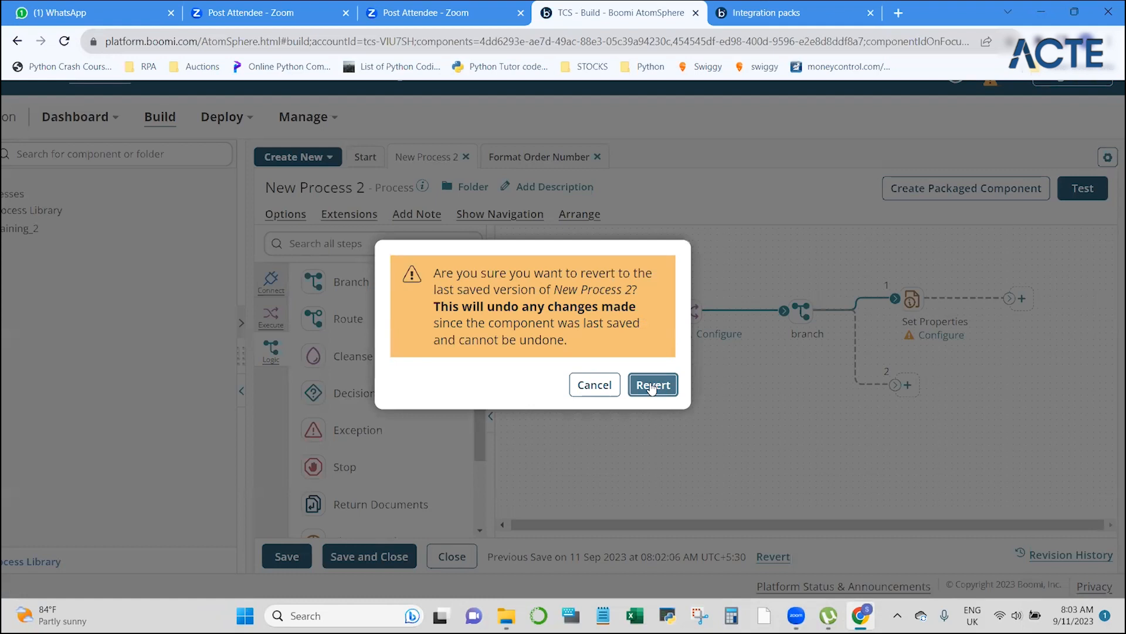
pyautogui.click(651, 387)
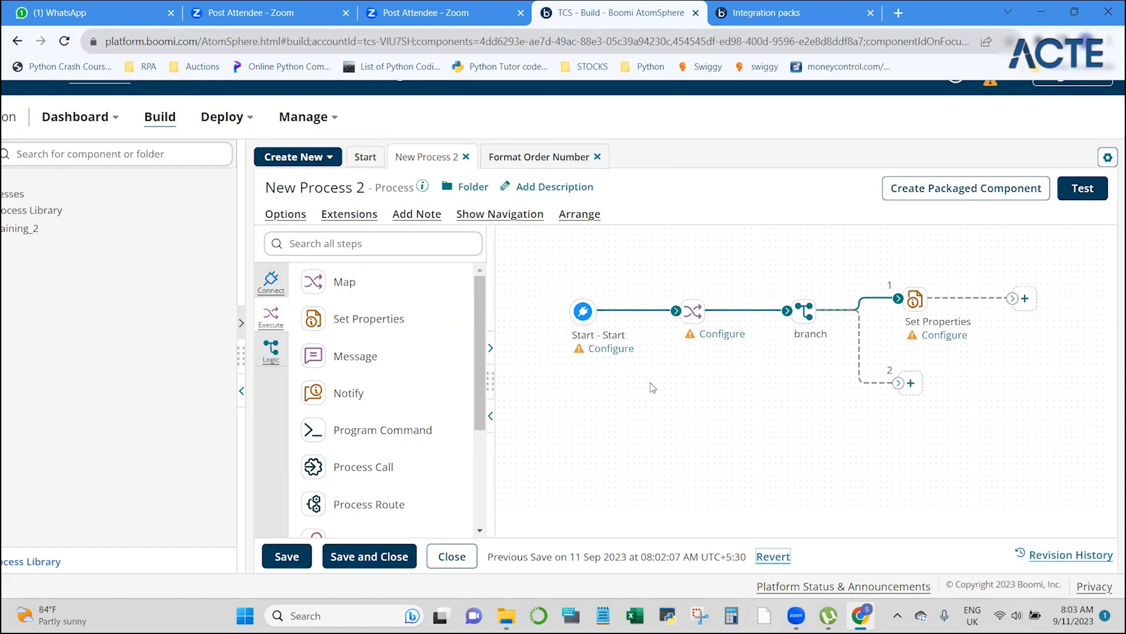
# Step: Open the component XML of revision 1 from the revision history and examine its shape definitions
pyautogui.click(1061, 556)
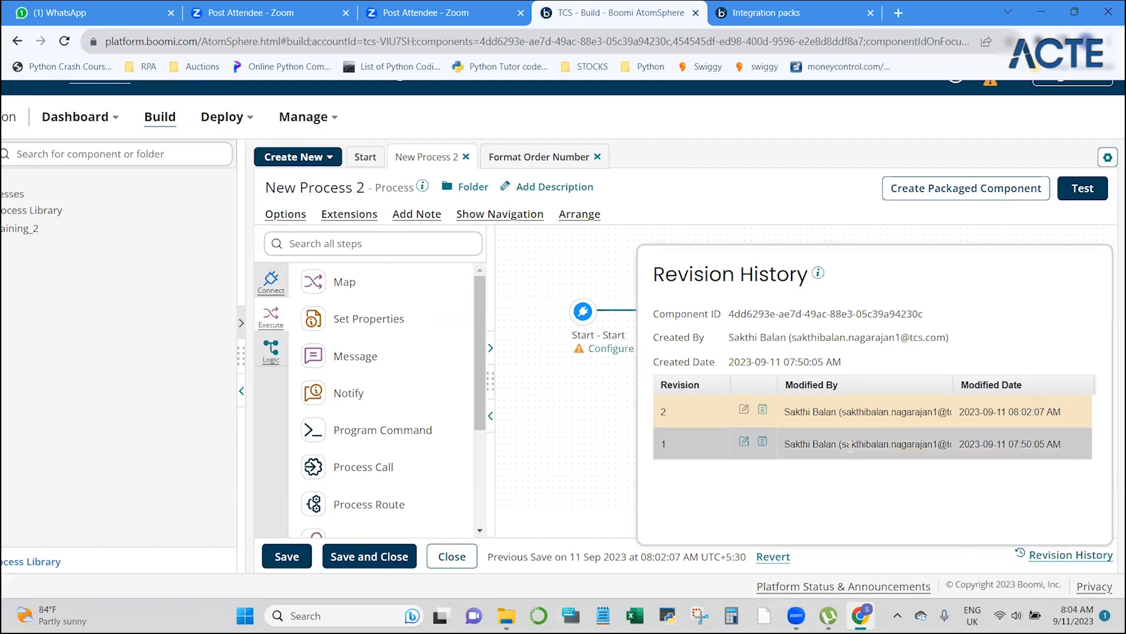
pyautogui.click(762, 443)
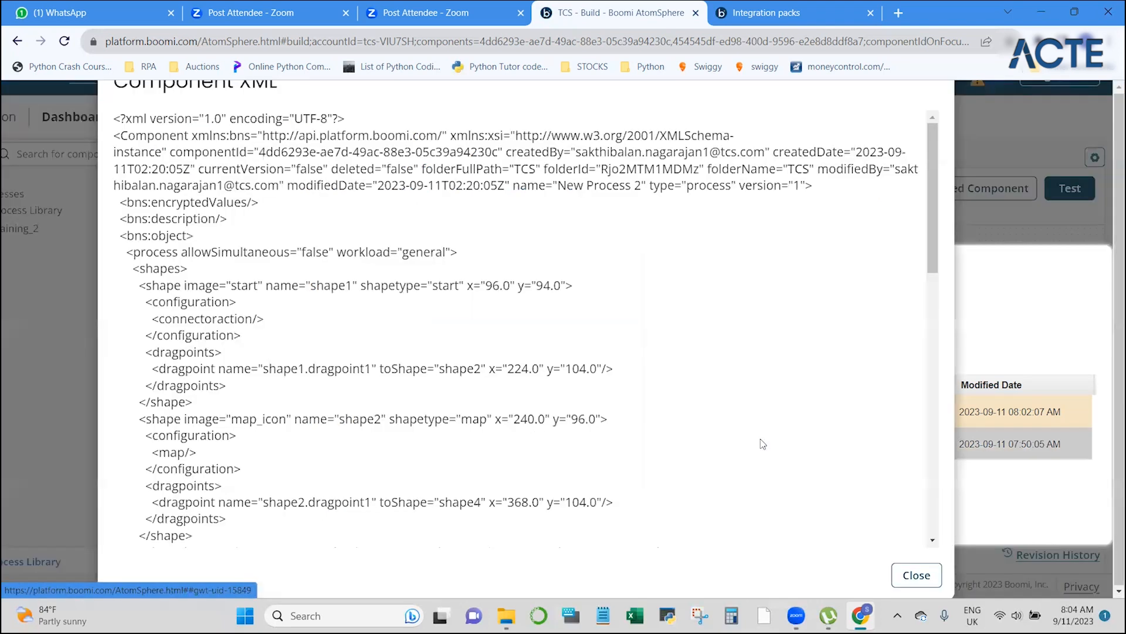
pyautogui.scroll(-6, 648, 449)
pyautogui.scroll(-4, 649, 450)
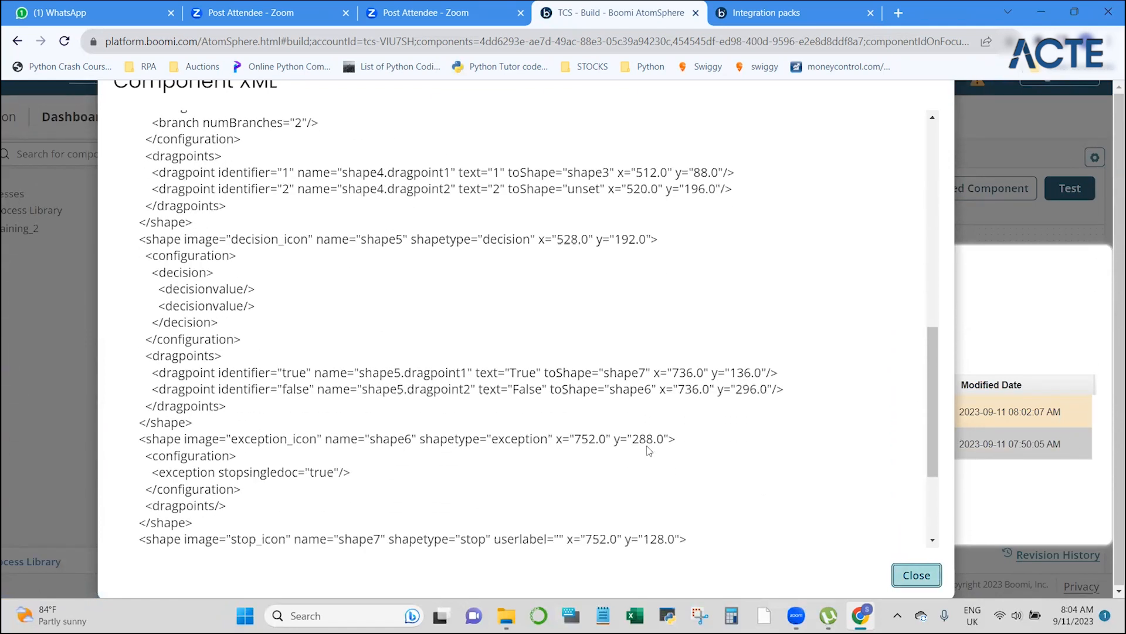
pyautogui.scroll(-2, 648, 450)
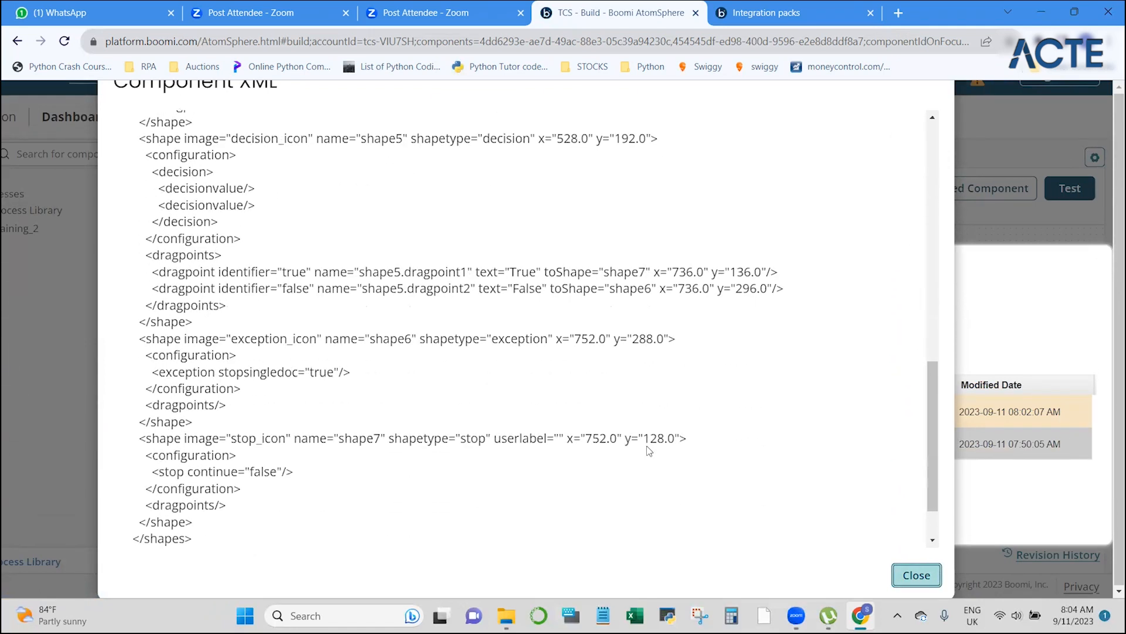
# Step: Finish reading revision 1's component XML, close it, and revert New Process 2 to its last saved version
pyautogui.scroll(-1, 649, 450)
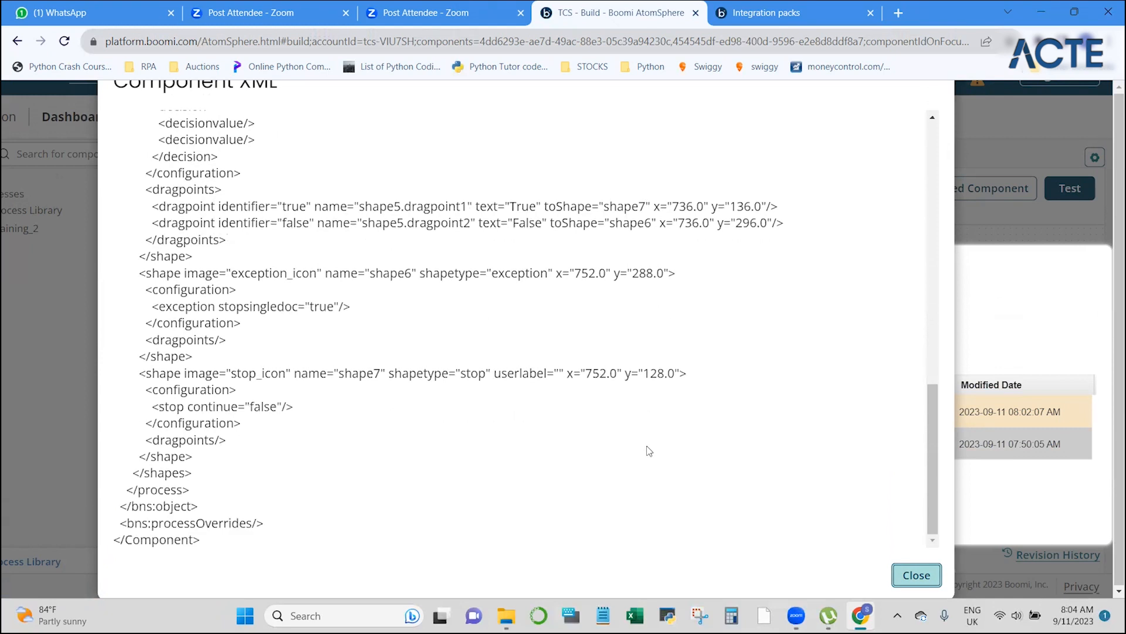
pyautogui.click(907, 577)
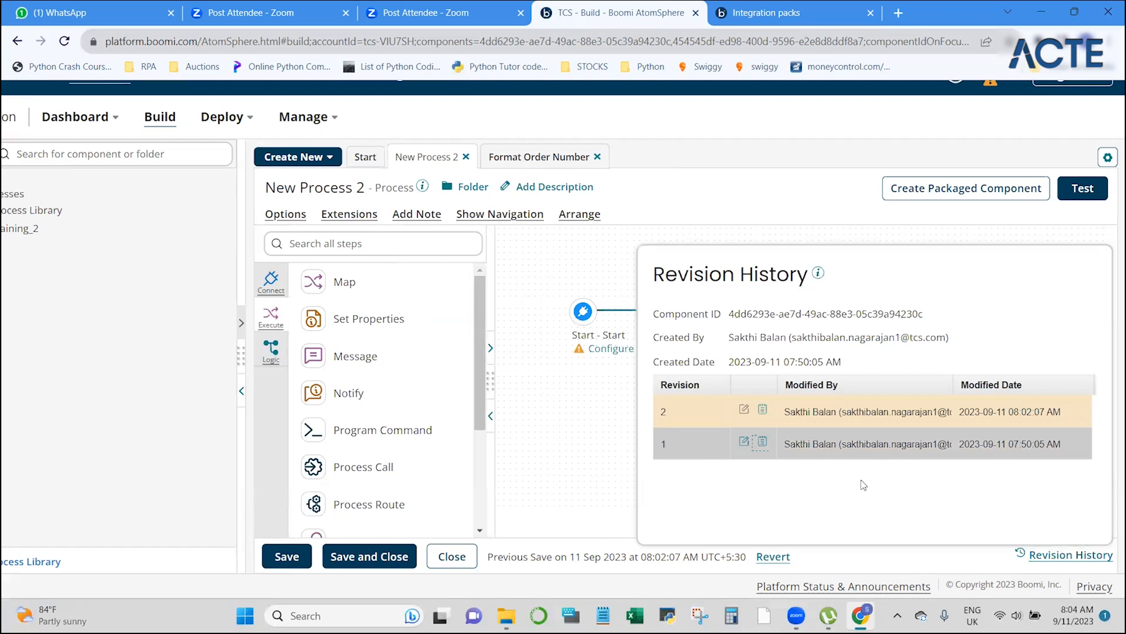
pyautogui.click(773, 557)
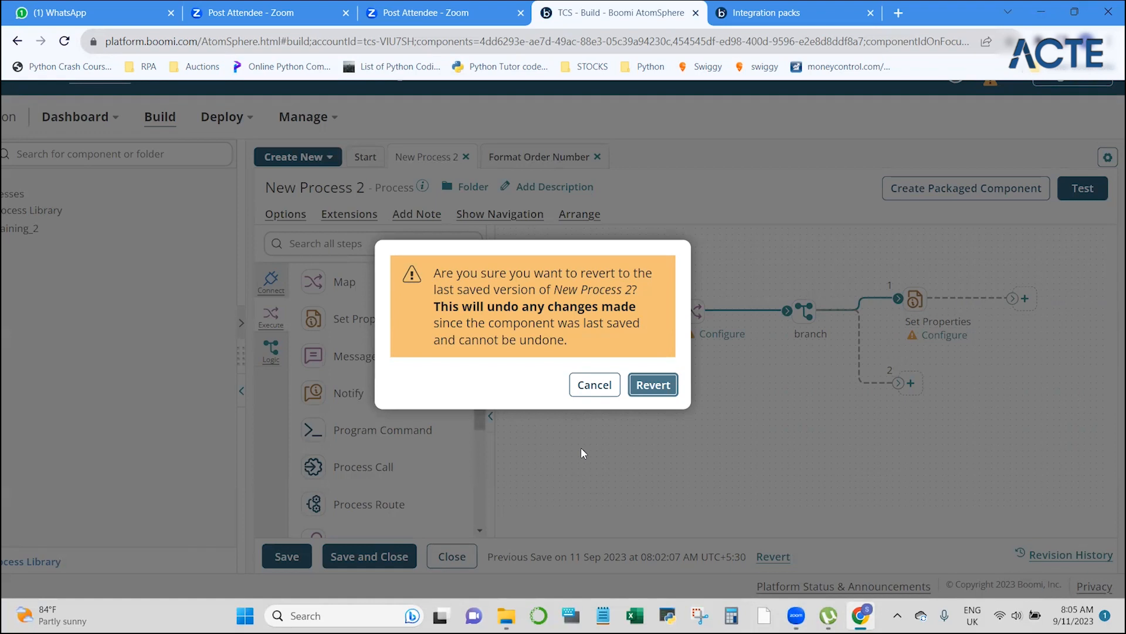
pyautogui.click(653, 385)
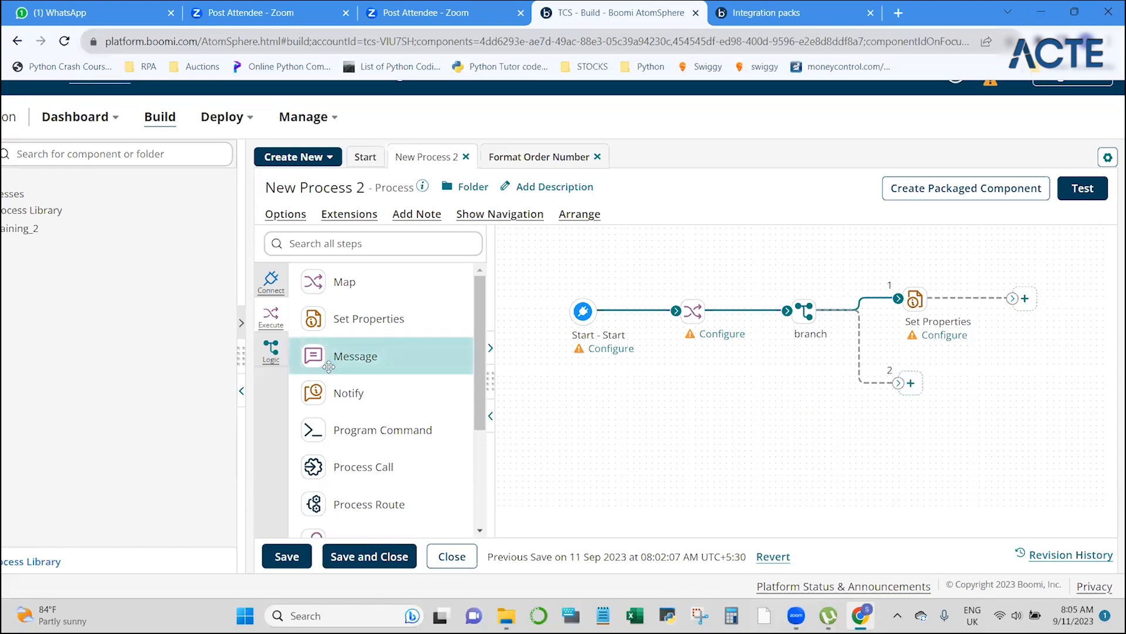
# Step: Add a Message shape with the display name "Done", connect it to branch path 2, and save the process
pyautogui.moveTo(340, 356); pyautogui.dragTo(924, 393)
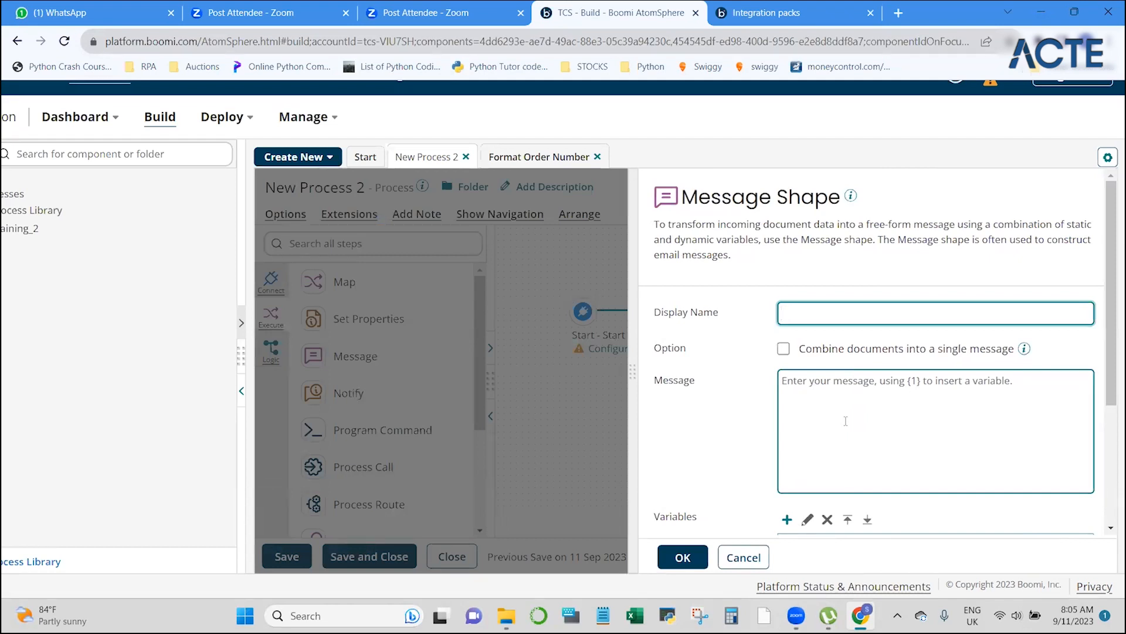
pyautogui.write('Donw')
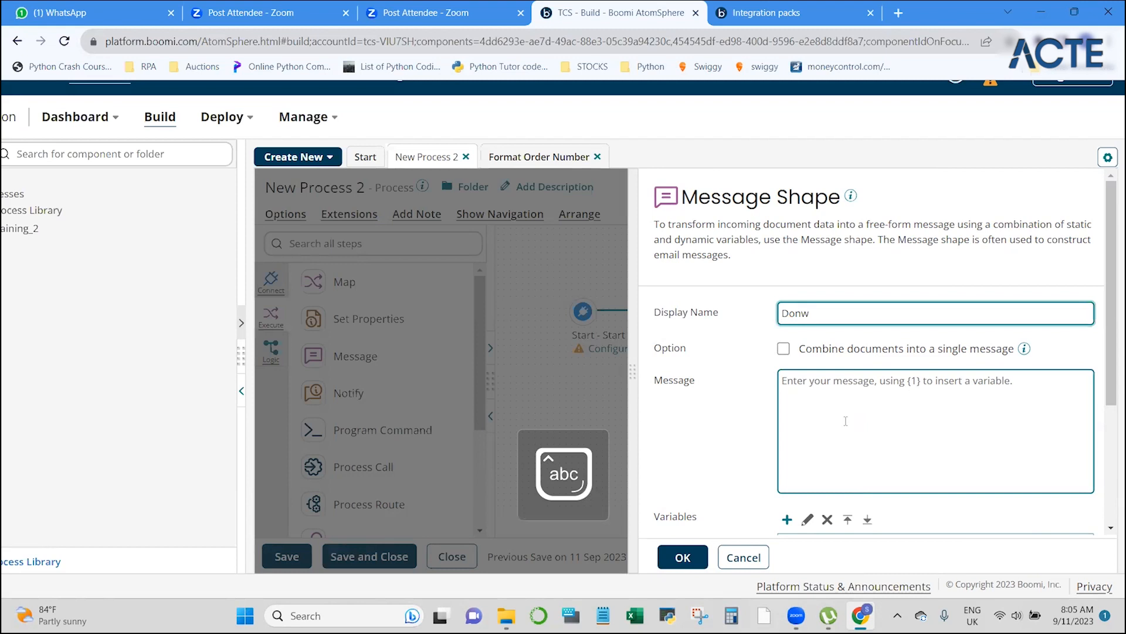
pyautogui.press('BackSpace')
pyautogui.write('e')
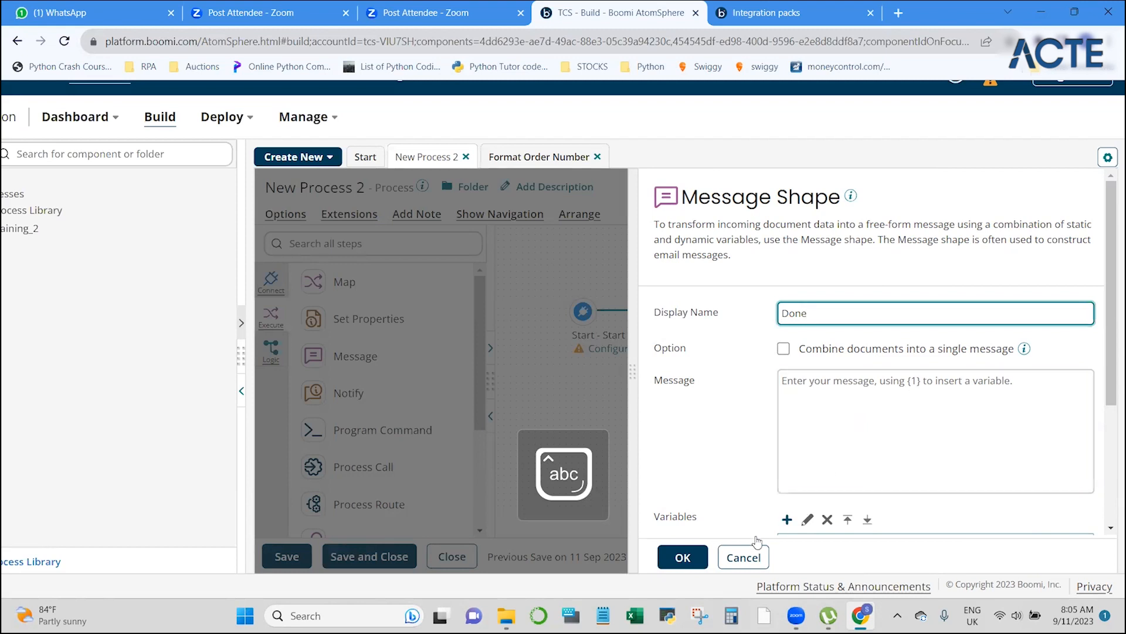
pyautogui.click(684, 558)
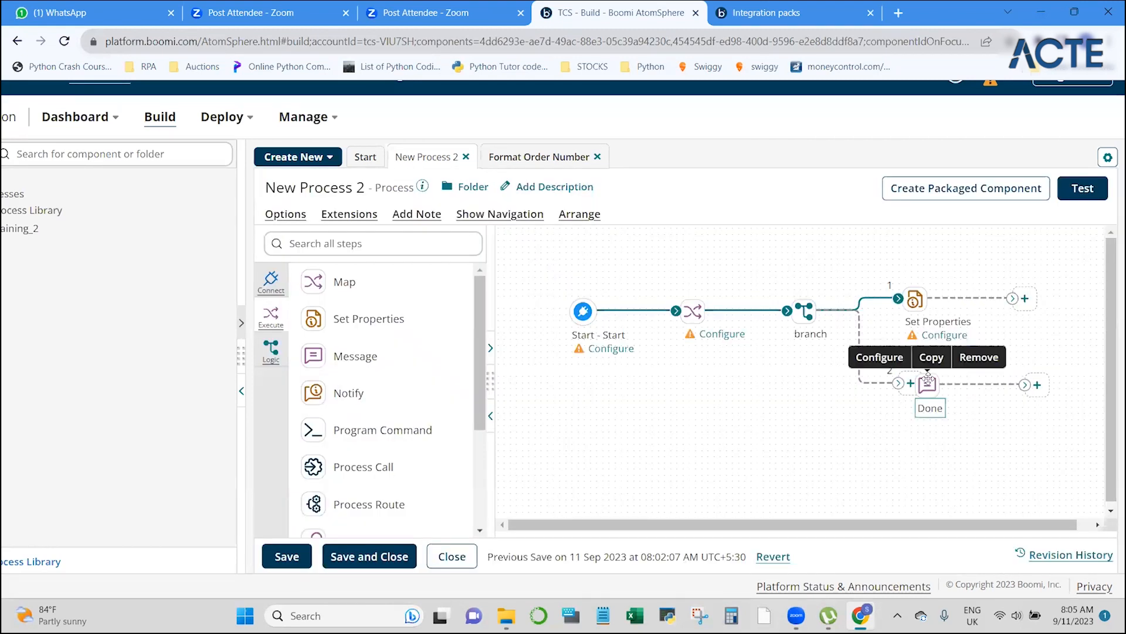
pyautogui.moveTo(917, 393); pyautogui.dragTo(901, 386)
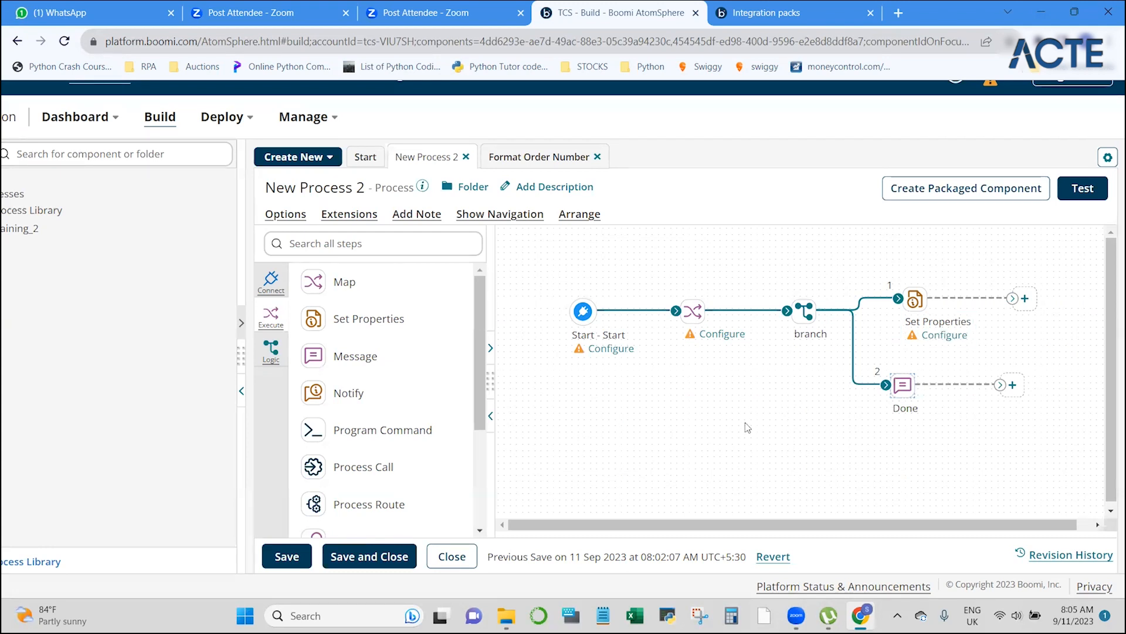
pyautogui.click(299, 560)
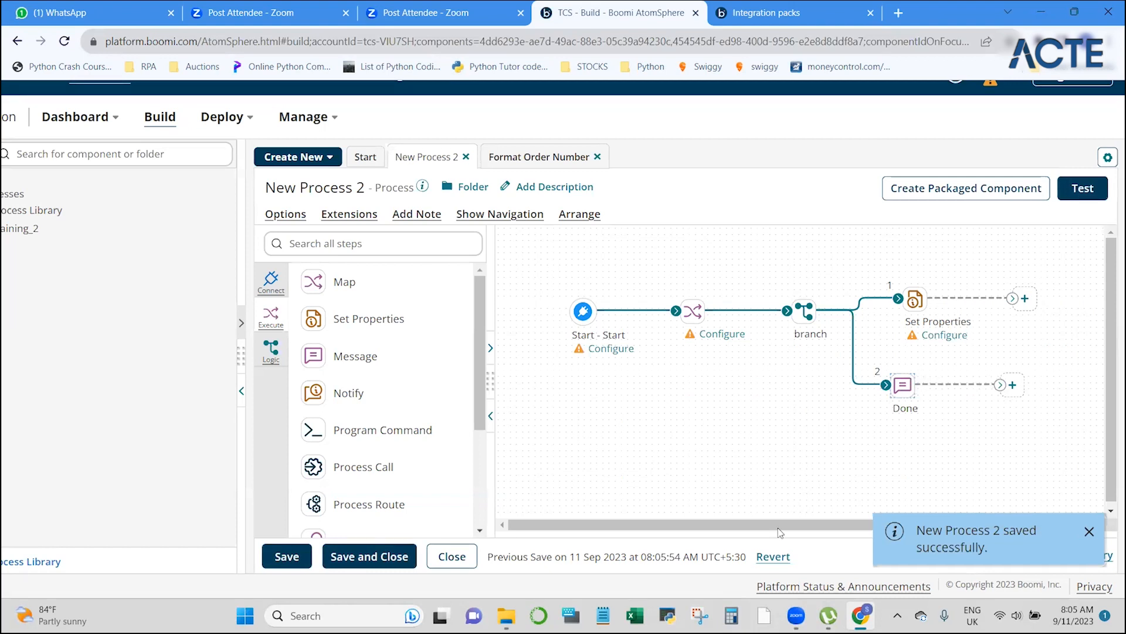
# Step: Bring up the revert confirmation for New Process 2 and cancel it, and check the list of revisions in its revision history
pyautogui.click(772, 557)
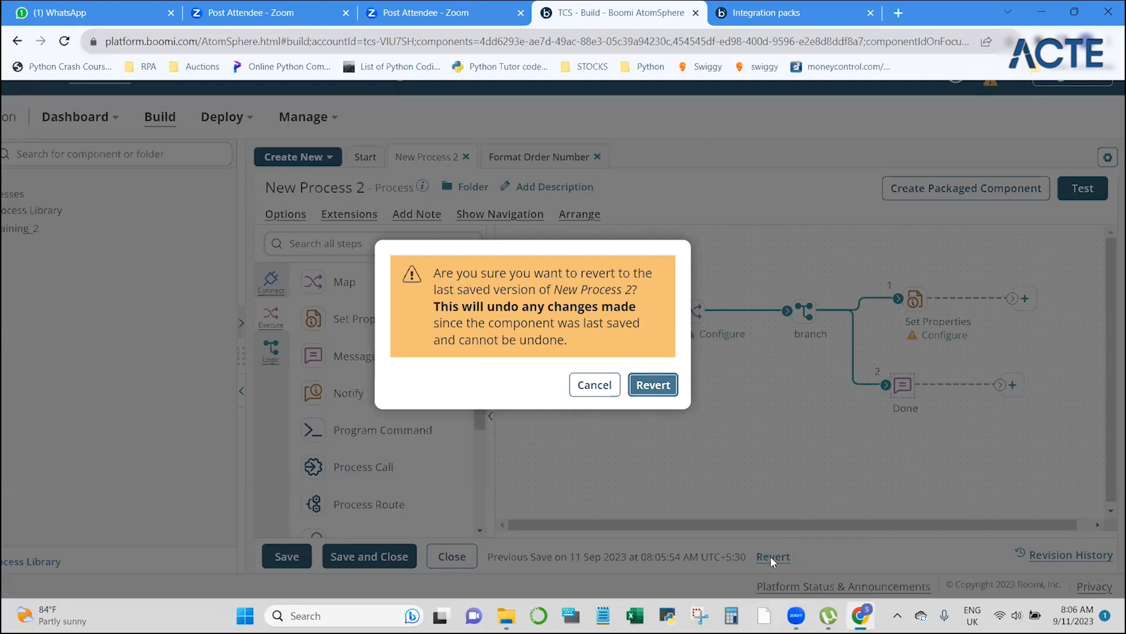
pyautogui.click(594, 384)
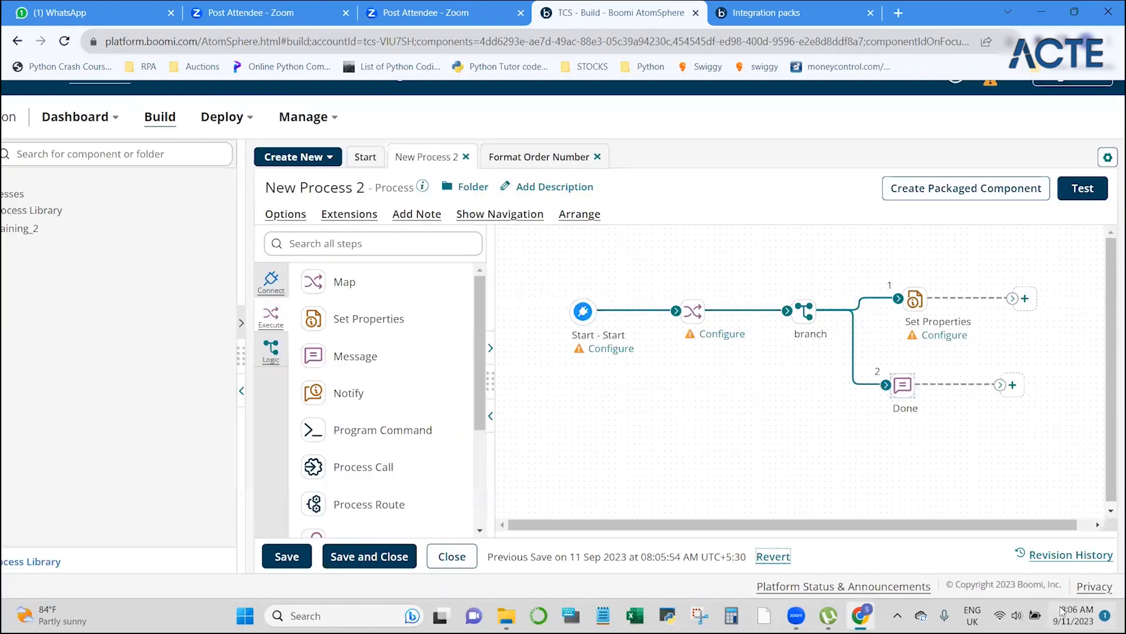
pyautogui.click(1072, 555)
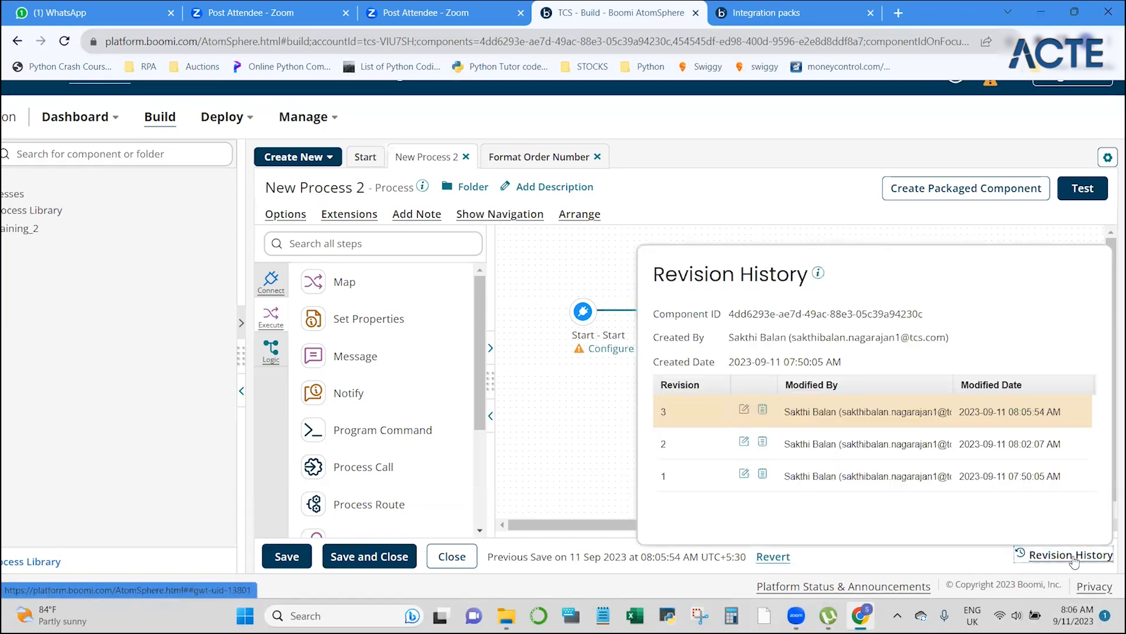
pyautogui.click(581, 396)
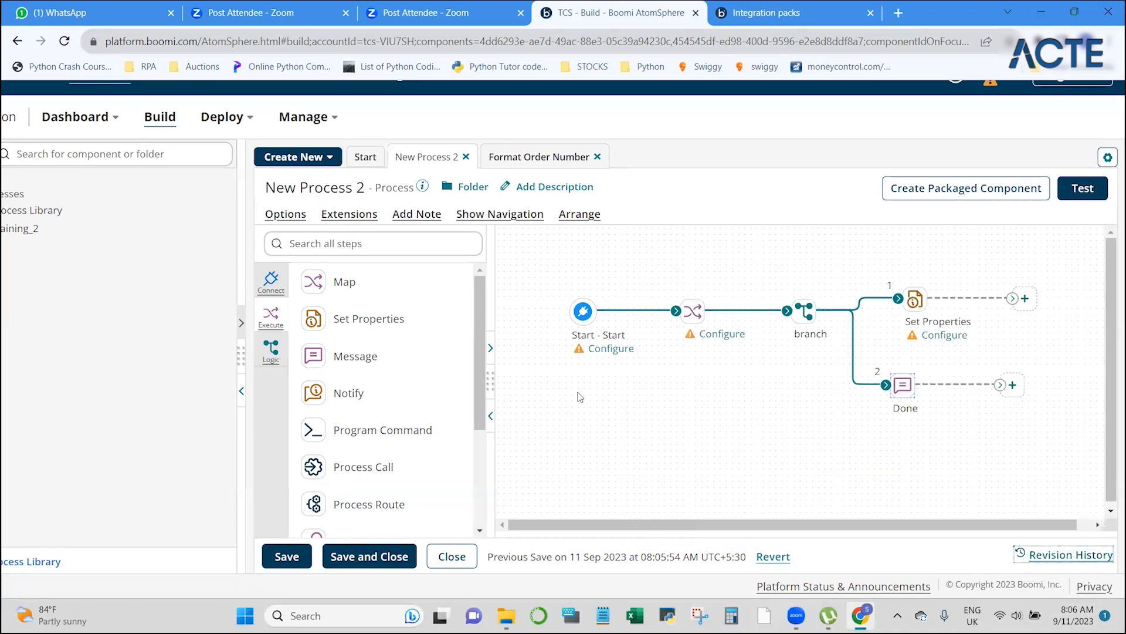
# Step: Revert New Process 2 to its last saved version, and cancel a second revert request
pyautogui.click(770, 557)
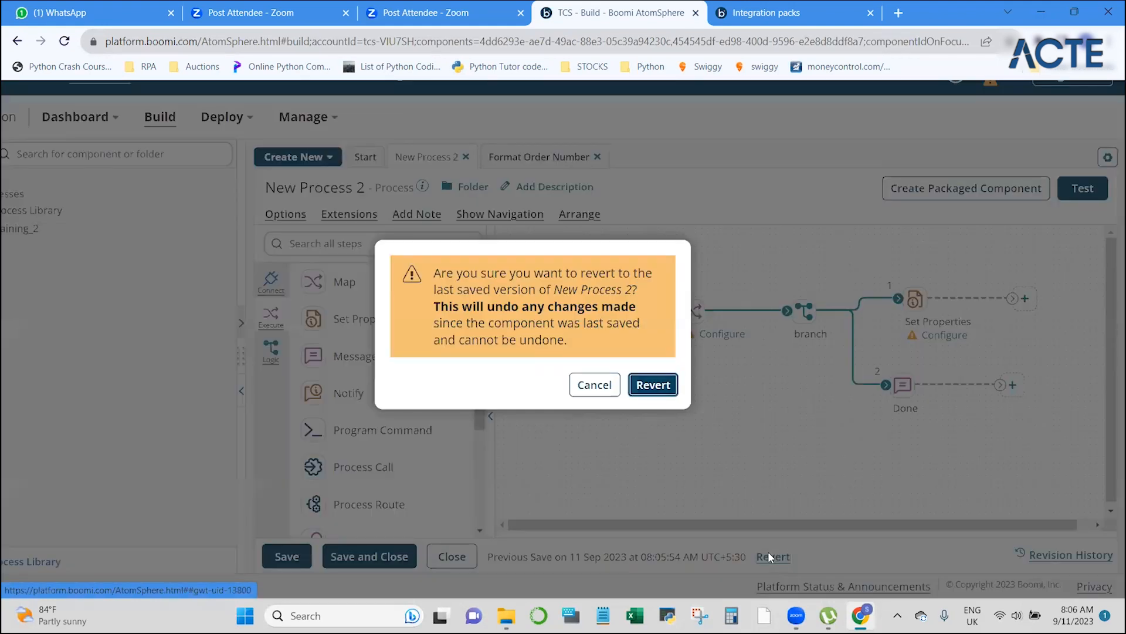
pyautogui.click(654, 385)
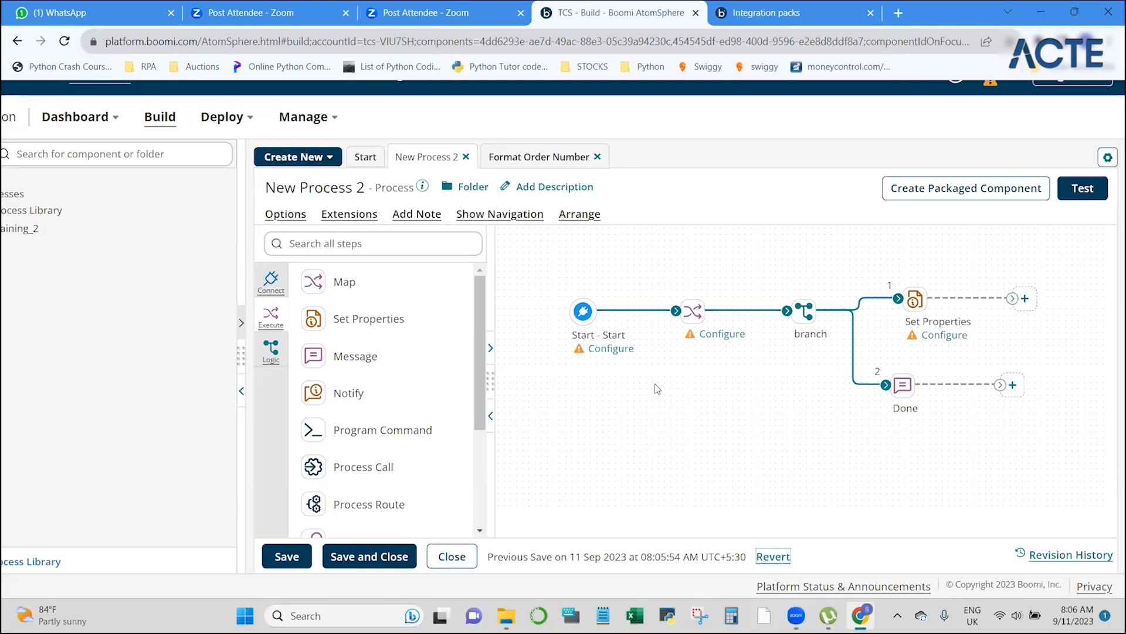
pyautogui.press('Return')
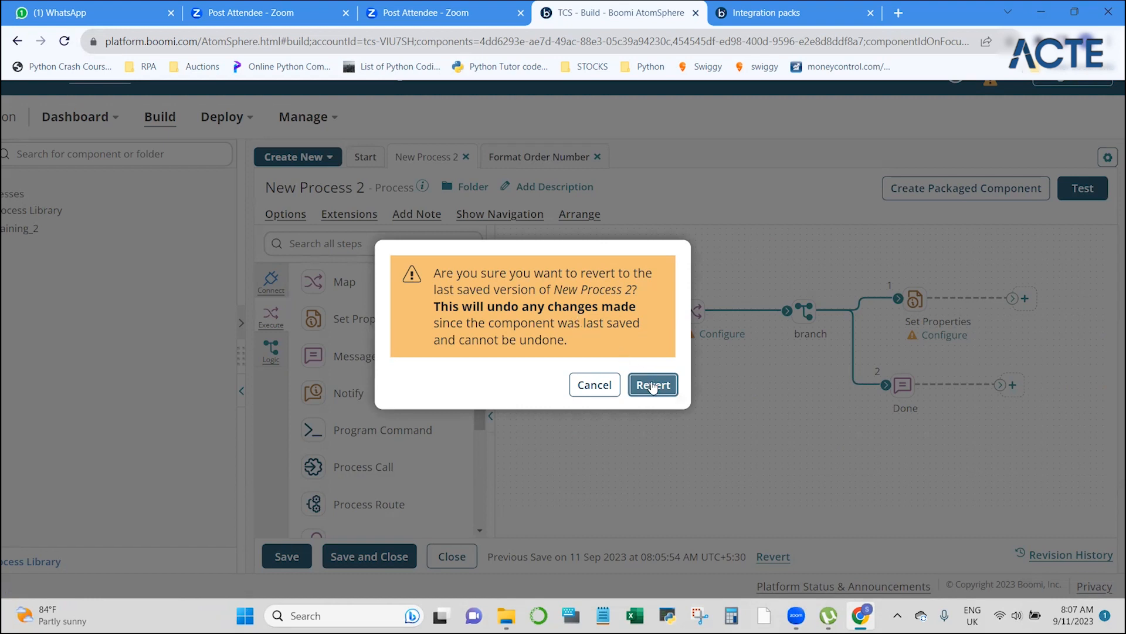
pyautogui.click(594, 385)
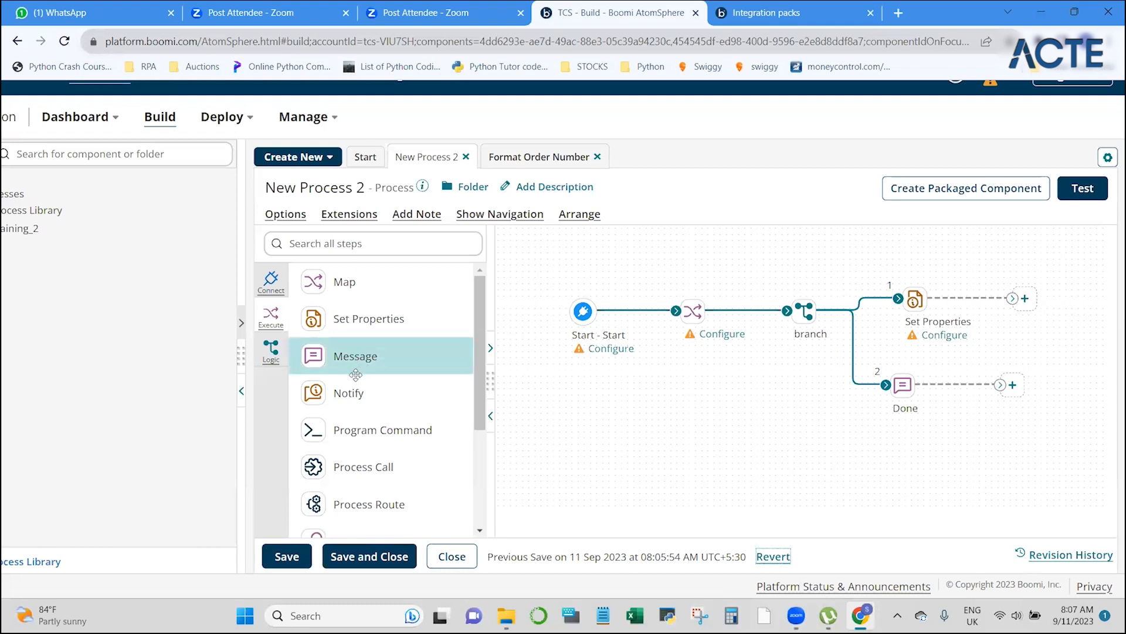
# Step: Add a Notify shape after the Done message with default settings, and discard it by reverting the process to its last saved version
pyautogui.moveTo(343, 399); pyautogui.dragTo(1025, 385)
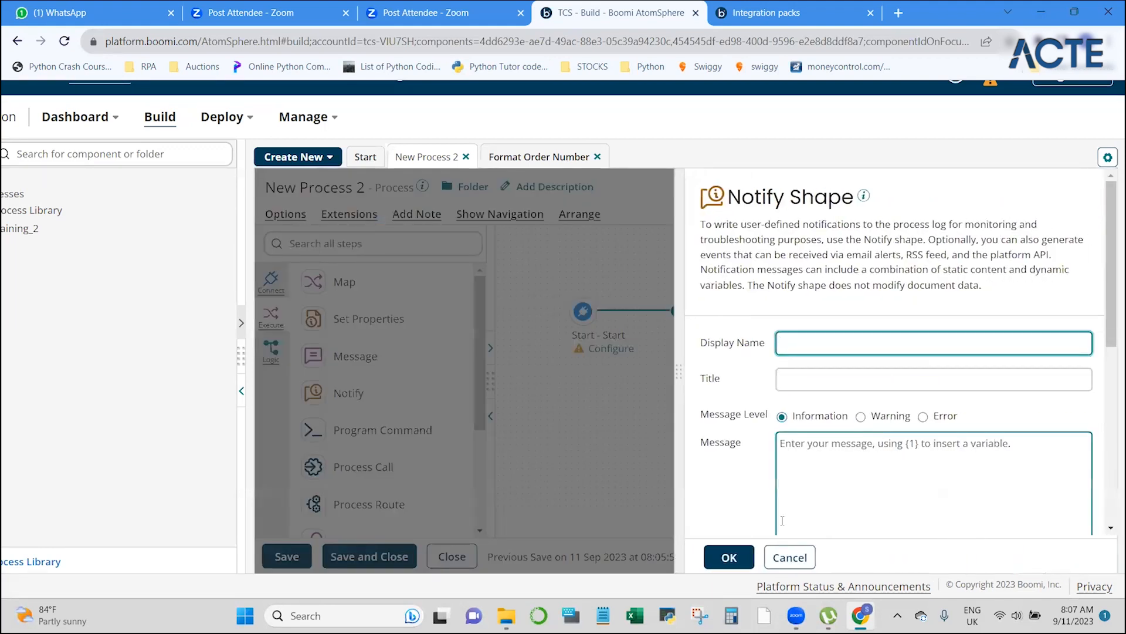
pyautogui.click(729, 557)
pyautogui.moveTo(1010, 382); pyautogui.dragTo(1019, 373)
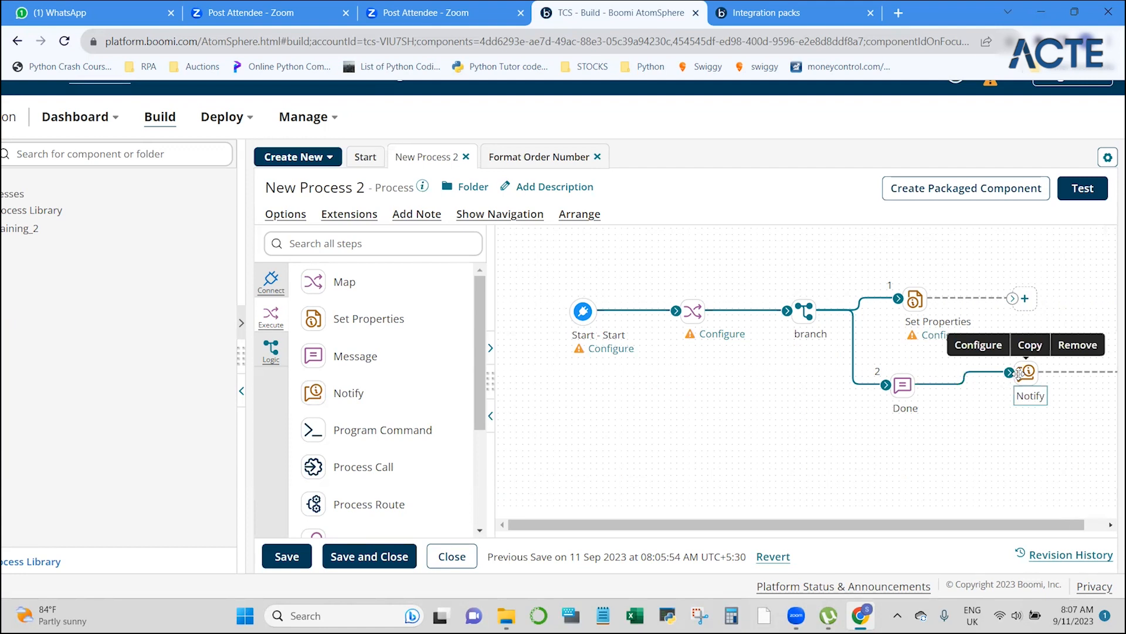
pyautogui.click(776, 558)
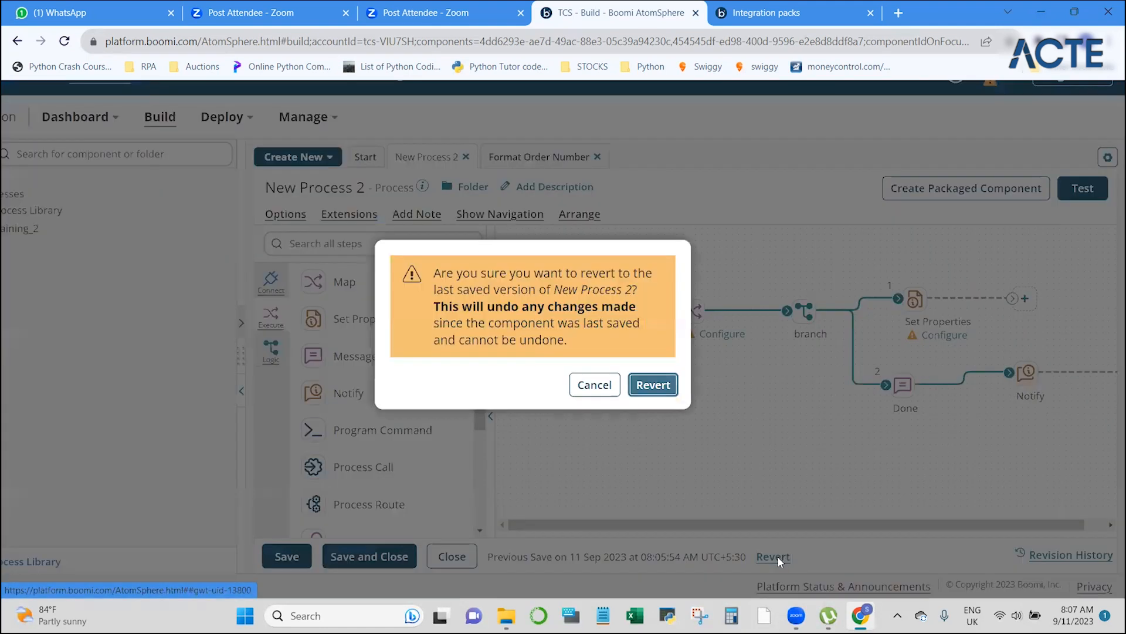
pyautogui.click(652, 391)
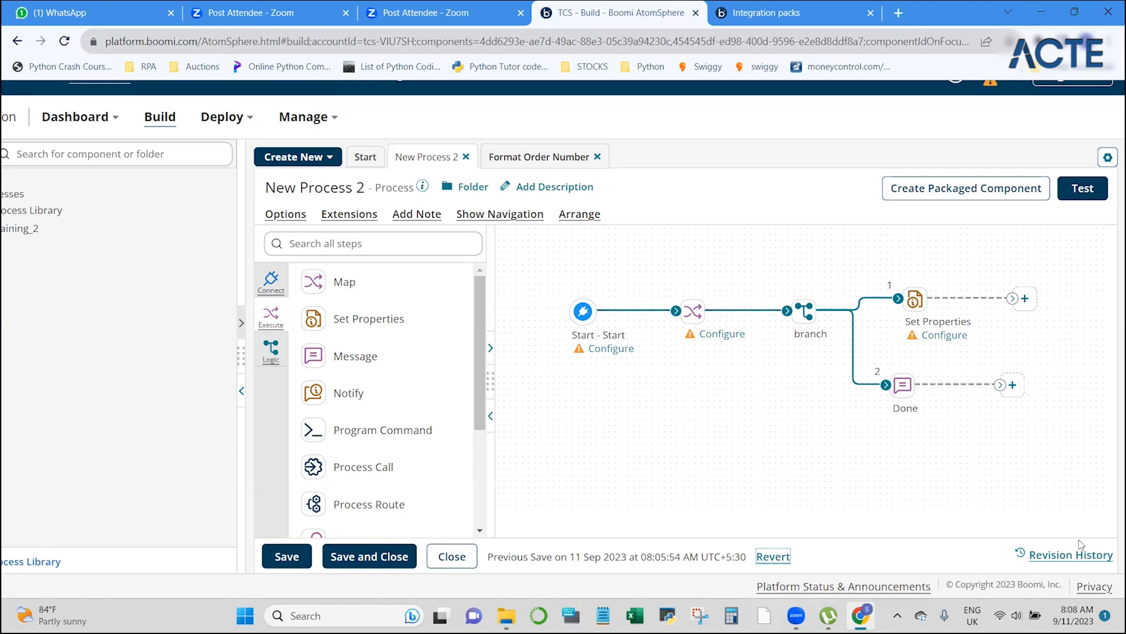
# Step: Open revision 2 of New Process 2 from its revision history
pyautogui.click(1056, 562)
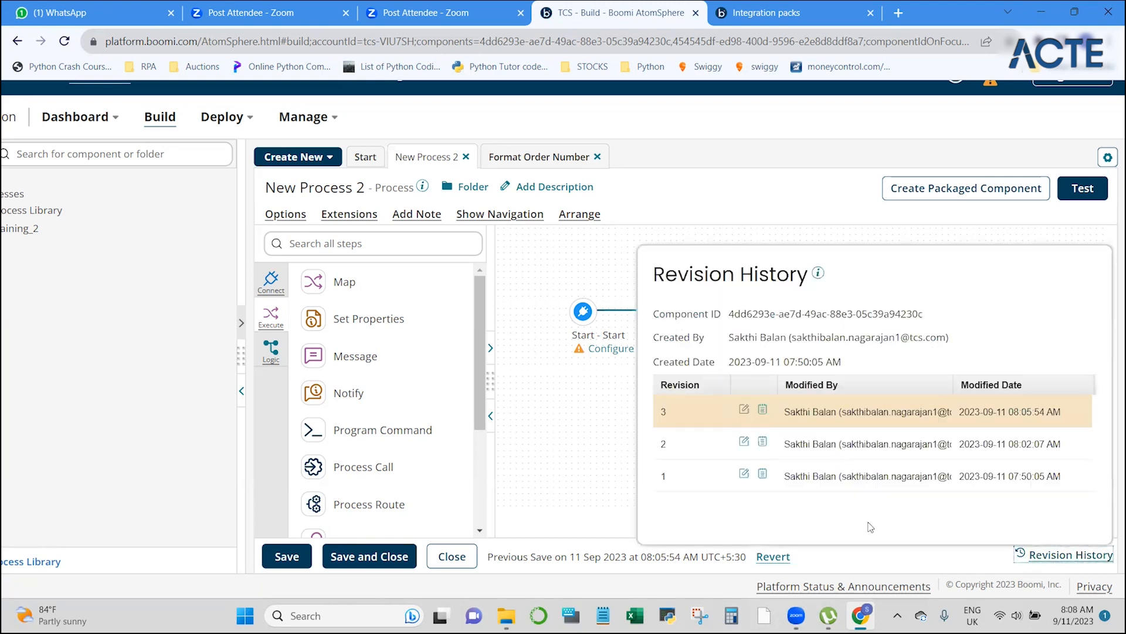
pyautogui.click(744, 413)
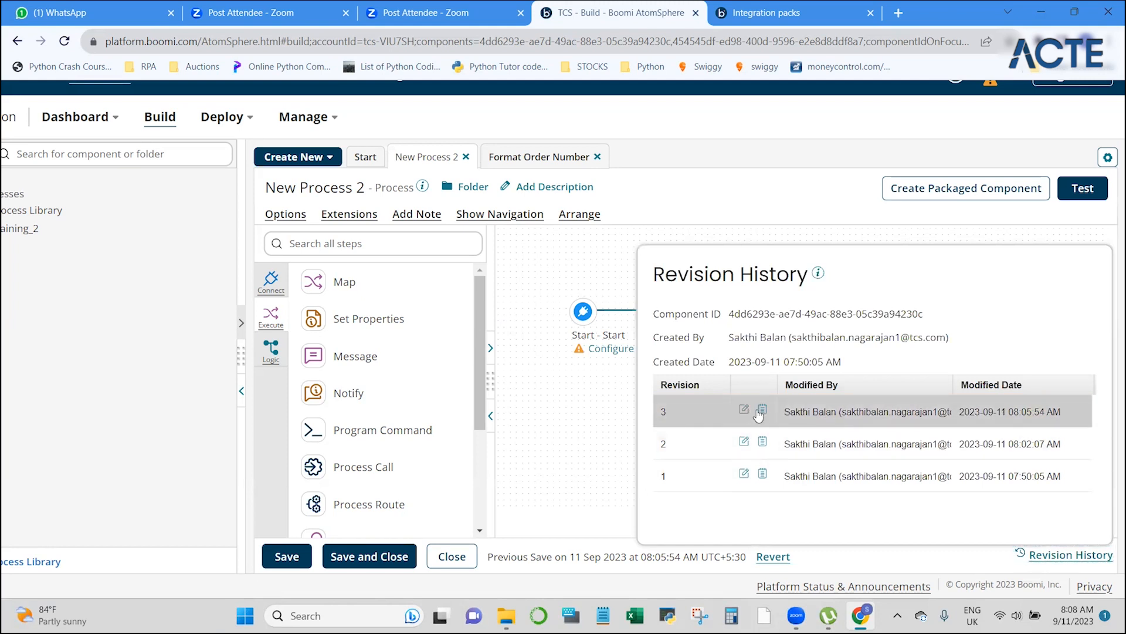
pyautogui.click(744, 443)
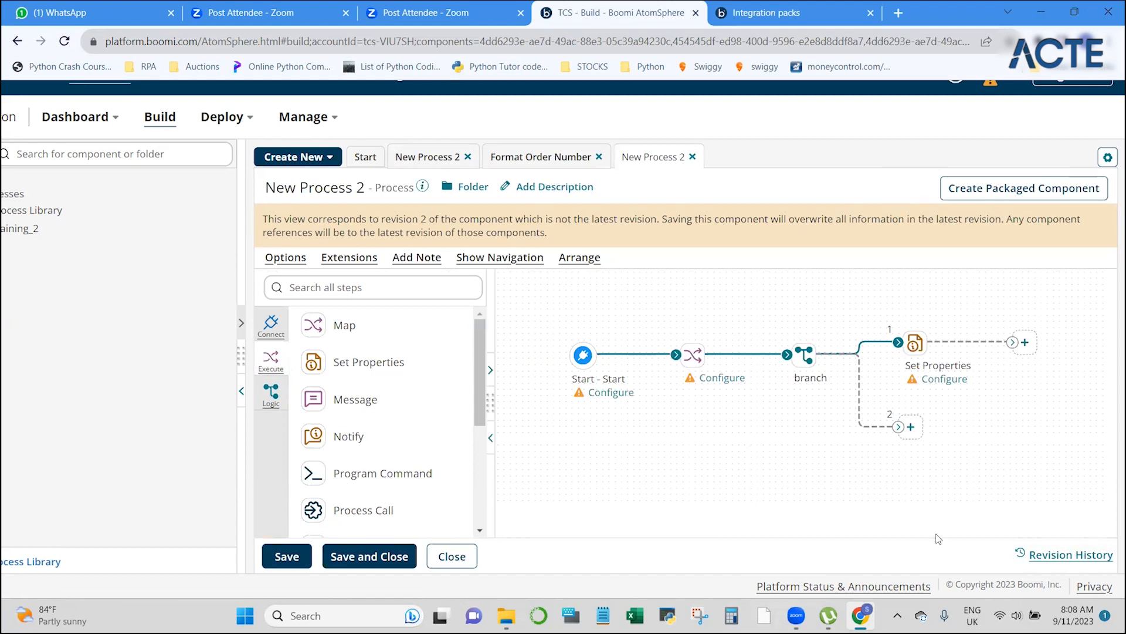
# Step: Open revision 3 of New Process 2 from the revision history for comparison
pyautogui.click(1045, 562)
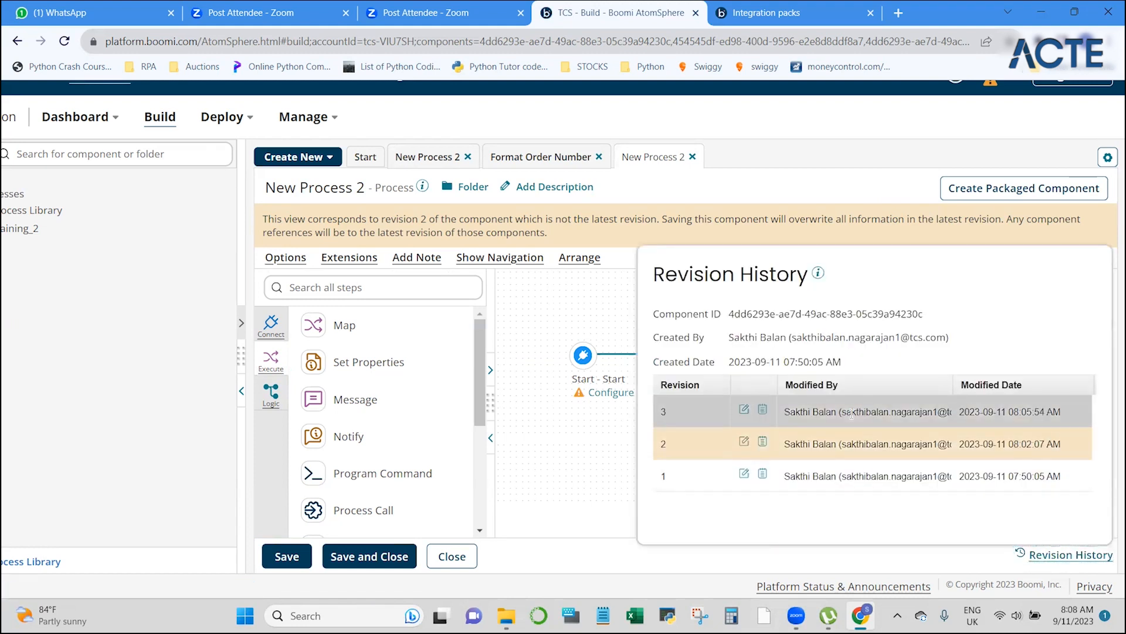
pyautogui.doubleClick(796, 412)
pyautogui.click(698, 409)
pyautogui.click(743, 409)
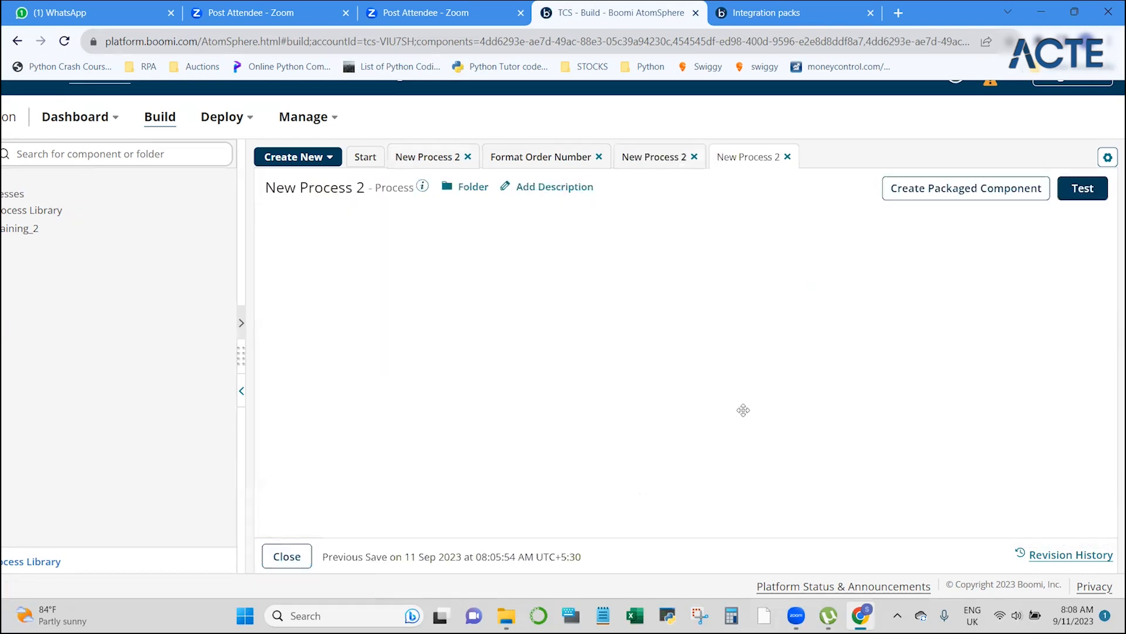
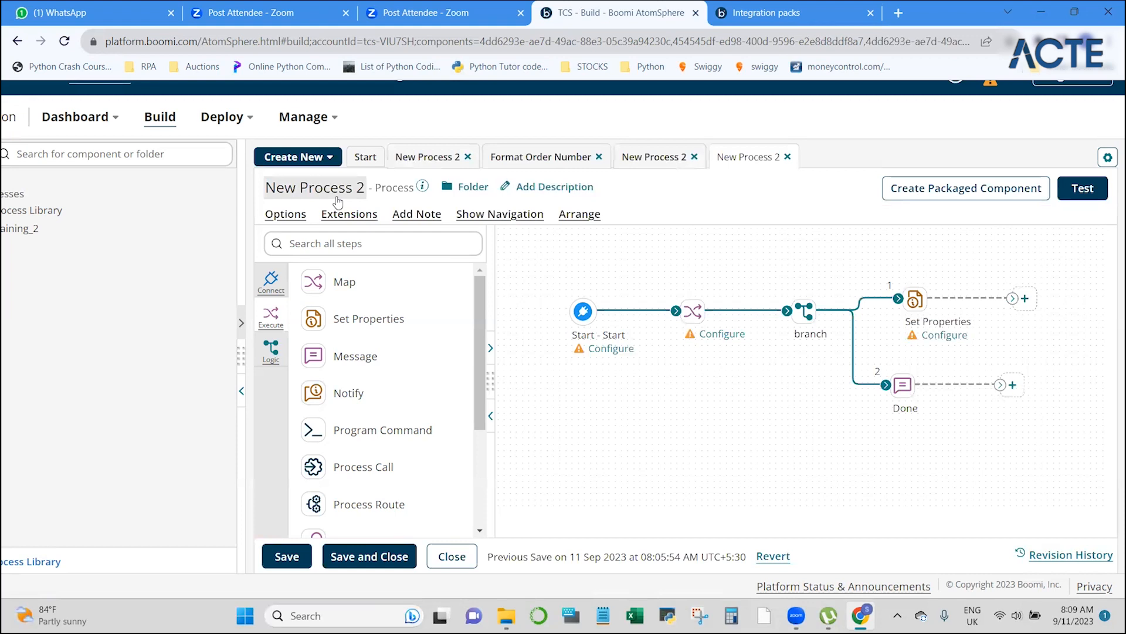
# Step: Go to the packaged components list and start deploying version V1.2 of New Process 2
pyautogui.click(234, 126)
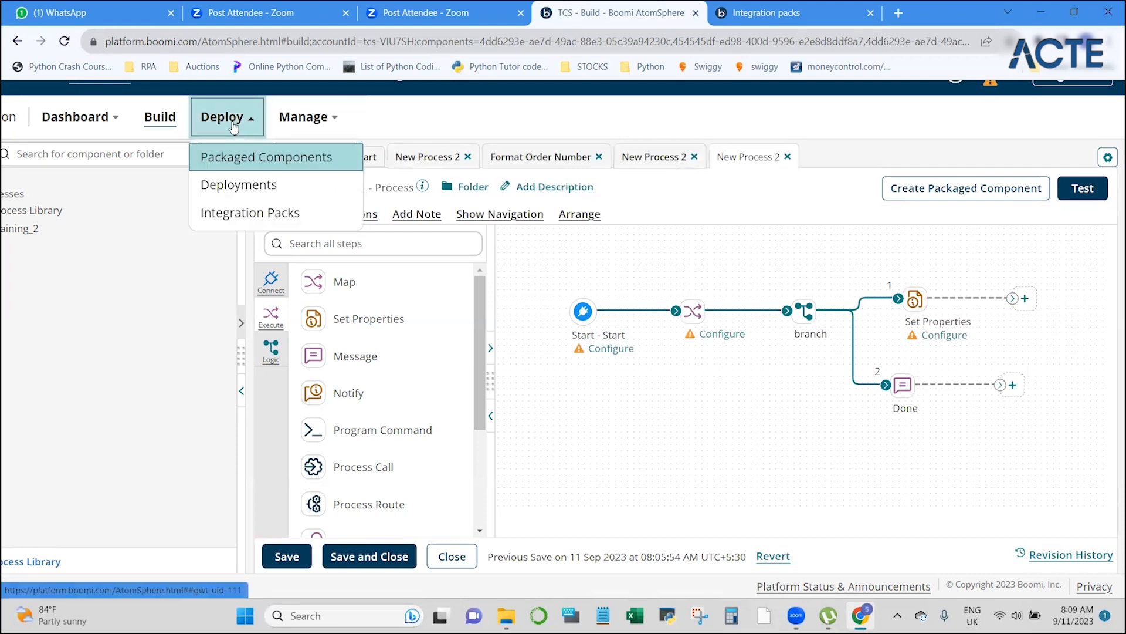
pyautogui.click(256, 157)
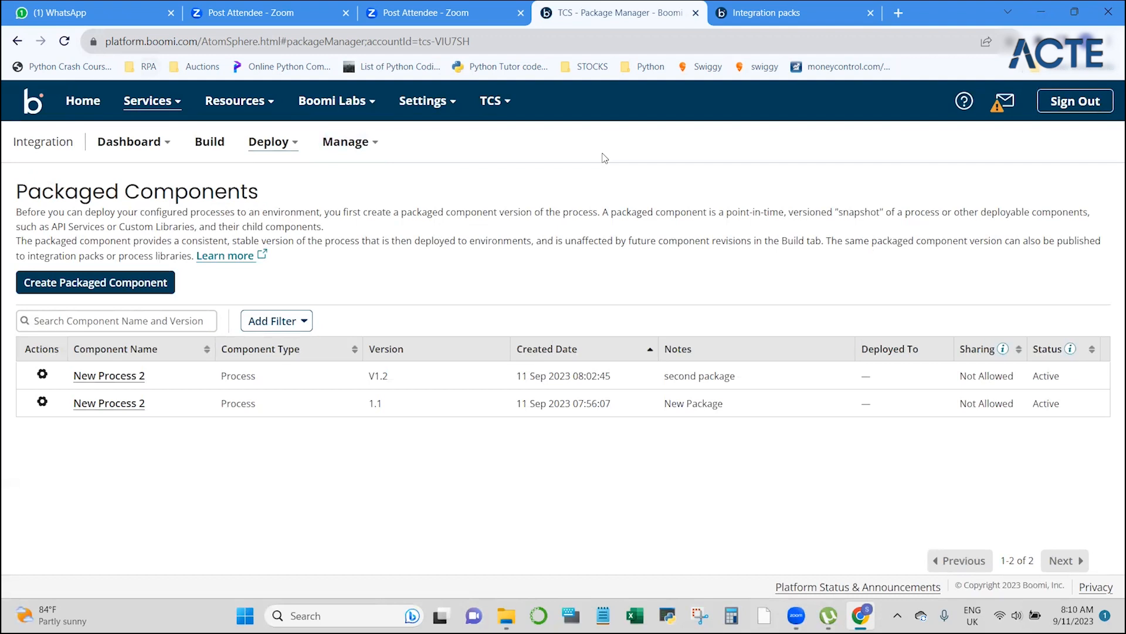
pyautogui.click(43, 376)
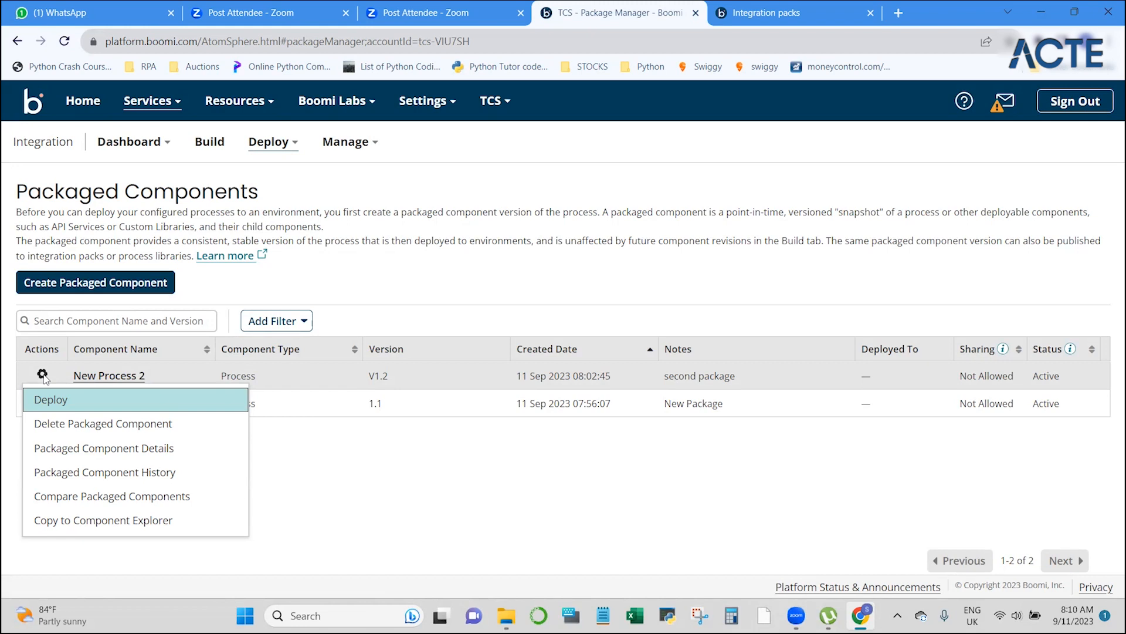
pyautogui.click(56, 401)
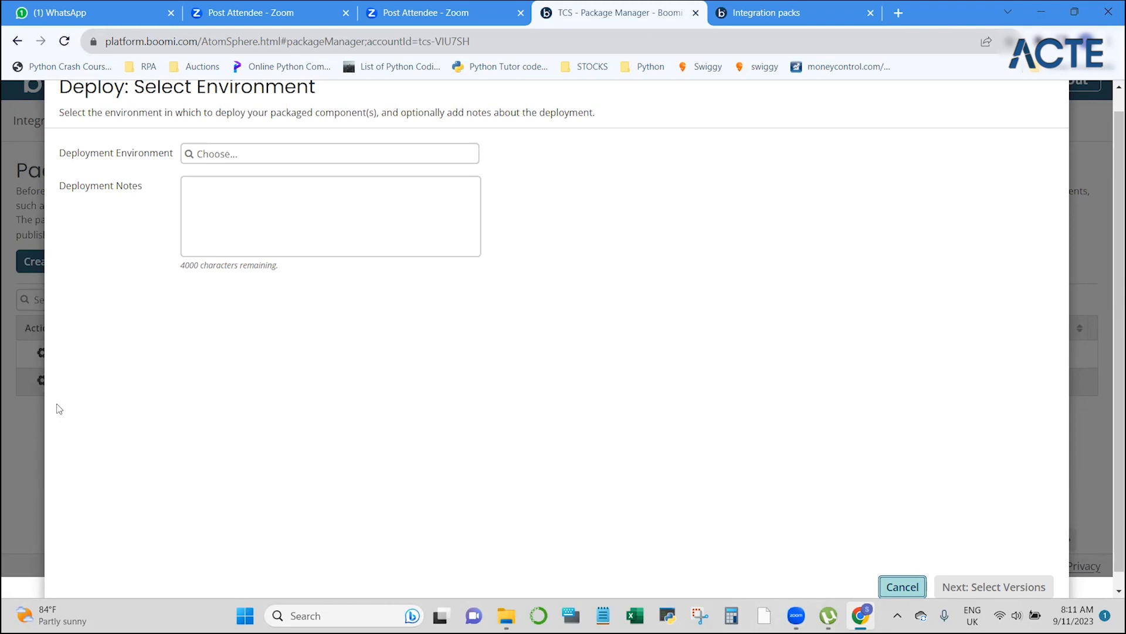
# Step: Choose Test_Env as the deployment environment and continue to the package version selection
pyautogui.click(196, 153)
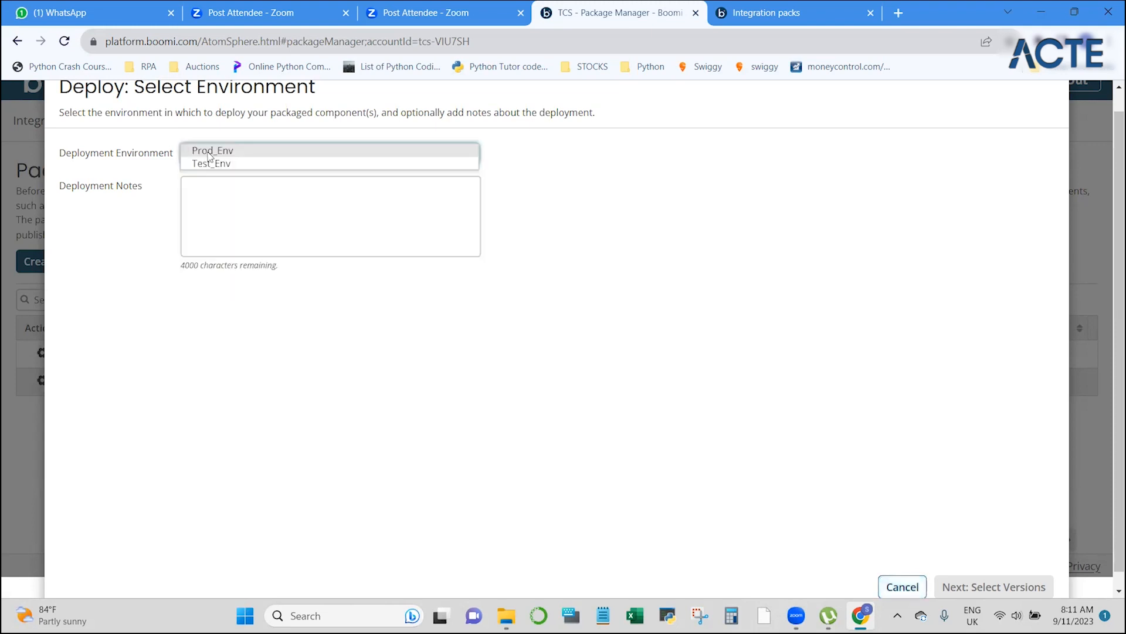
pyautogui.click(218, 165)
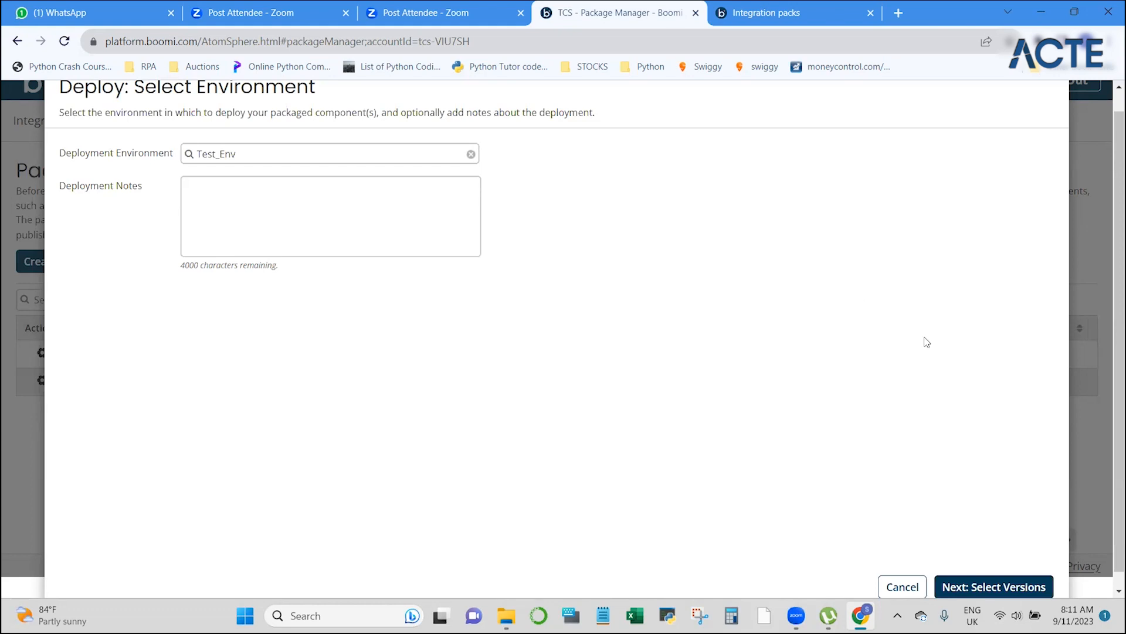
pyautogui.click(969, 586)
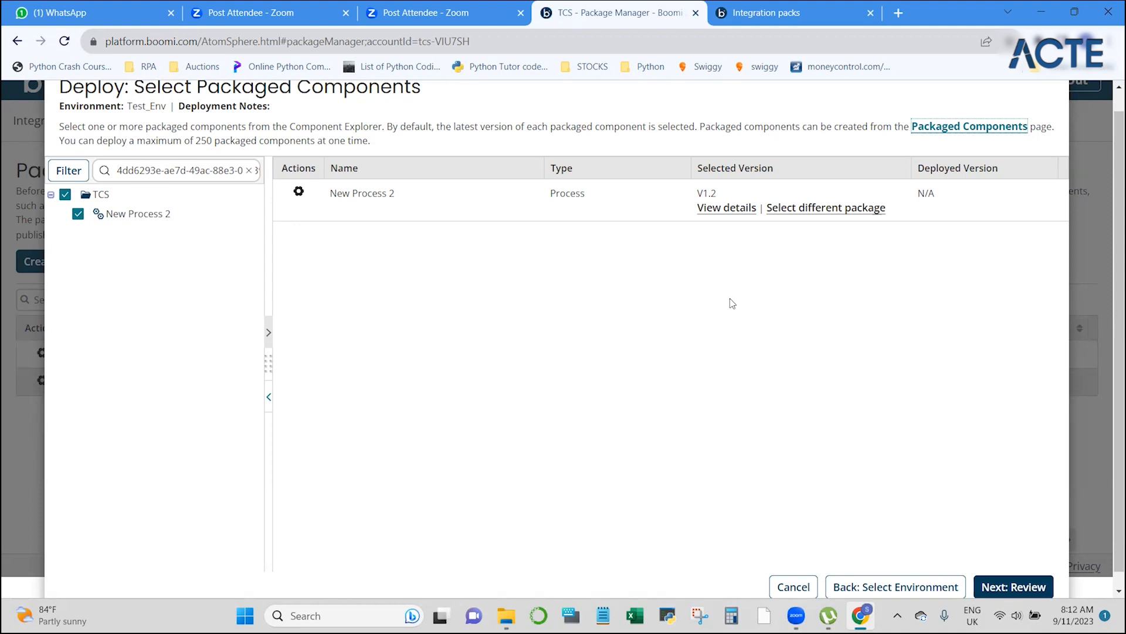
# Step: Review and deploy version V1.2 of New Process 2 to Test_Env, and open the account's deployments list
pyautogui.click(1002, 587)
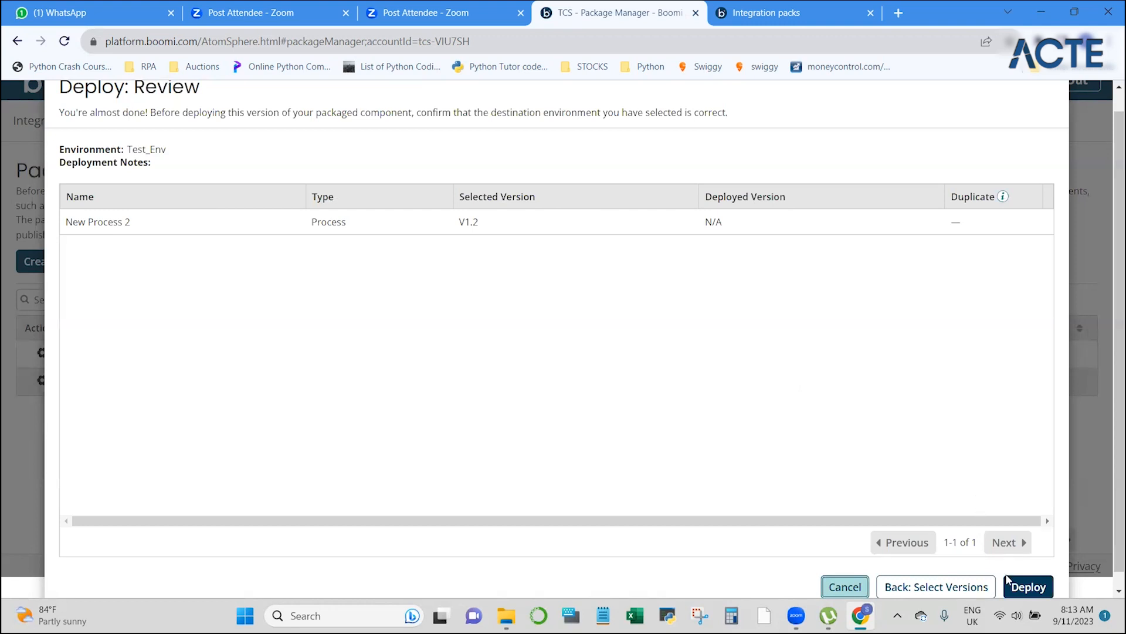
pyautogui.click(1014, 588)
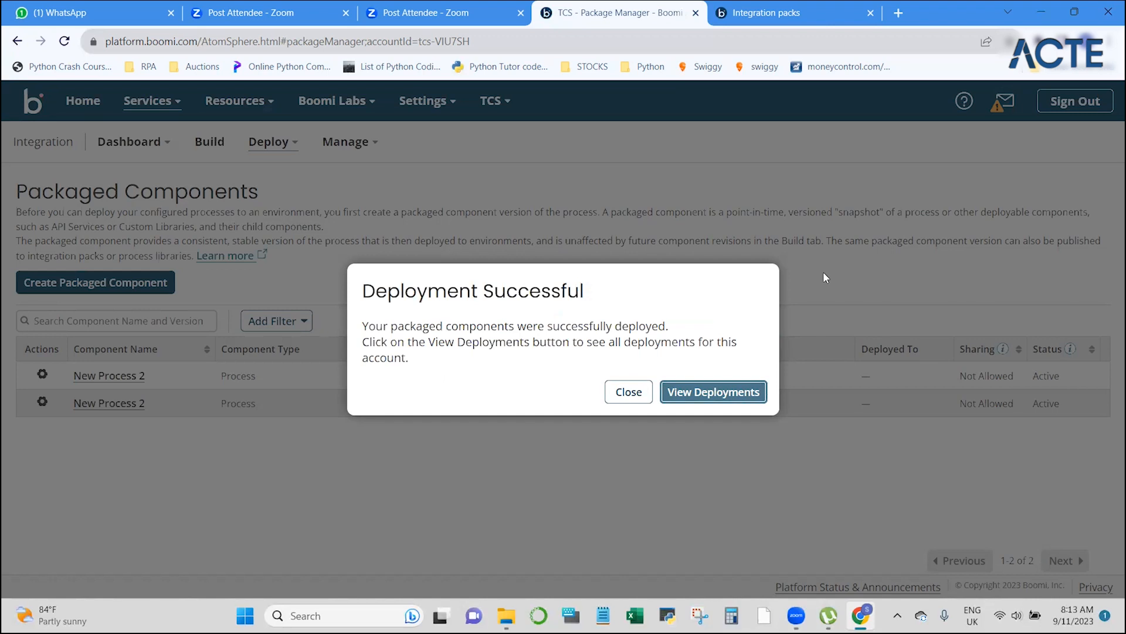
pyautogui.click(700, 399)
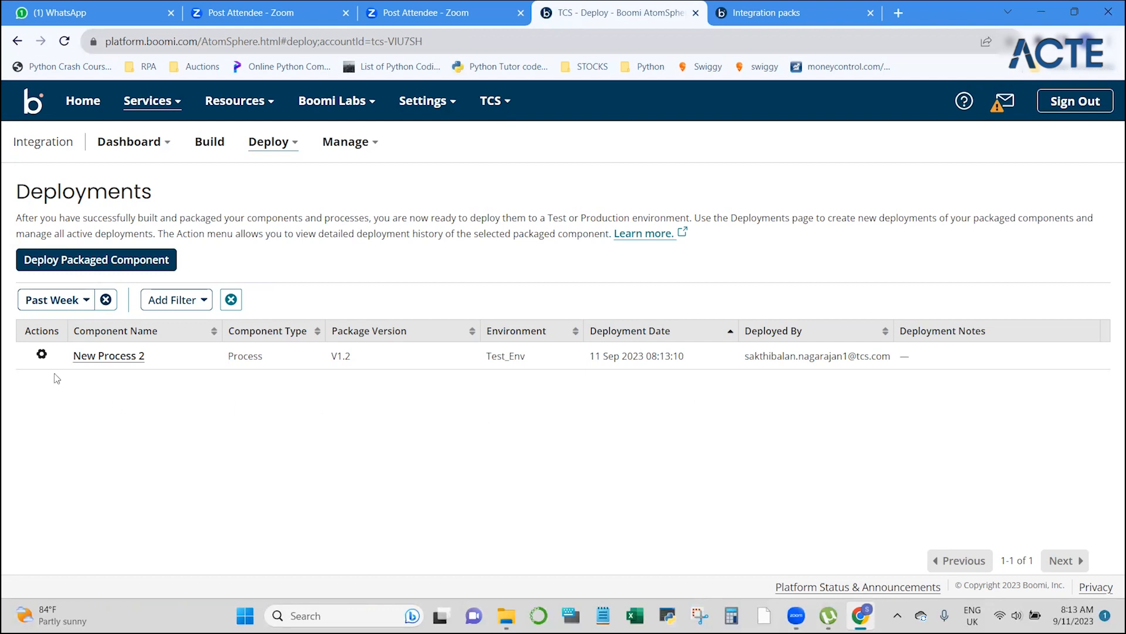
# Step: Look over the actions available for the deployed New Process 2 and go to Process Reporting
pyautogui.click(42, 356)
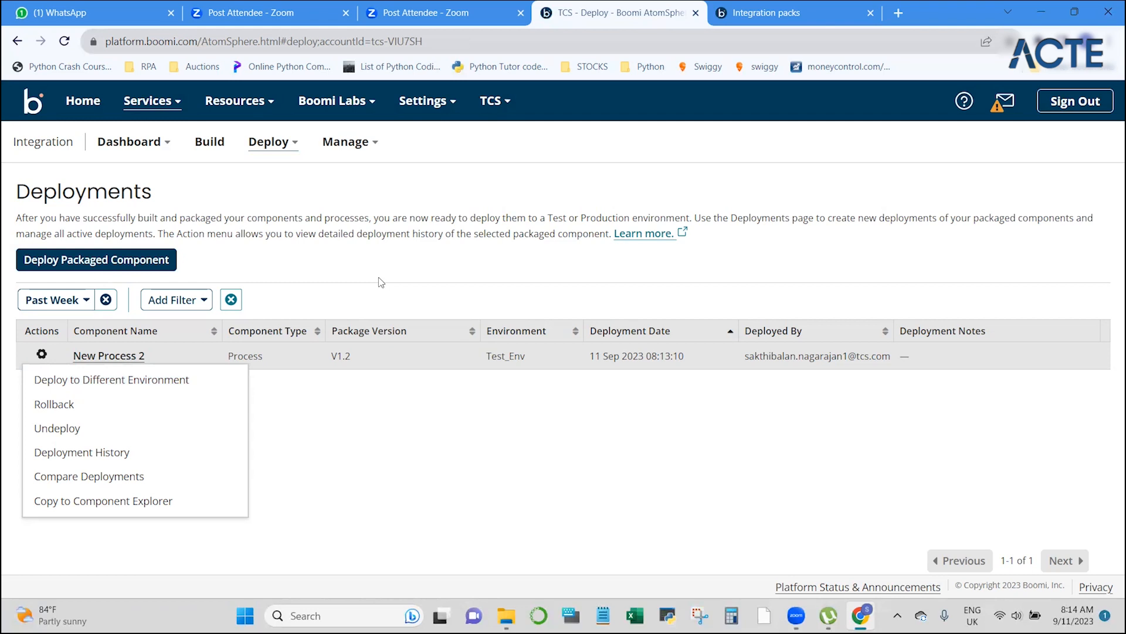
pyautogui.press('Escape')
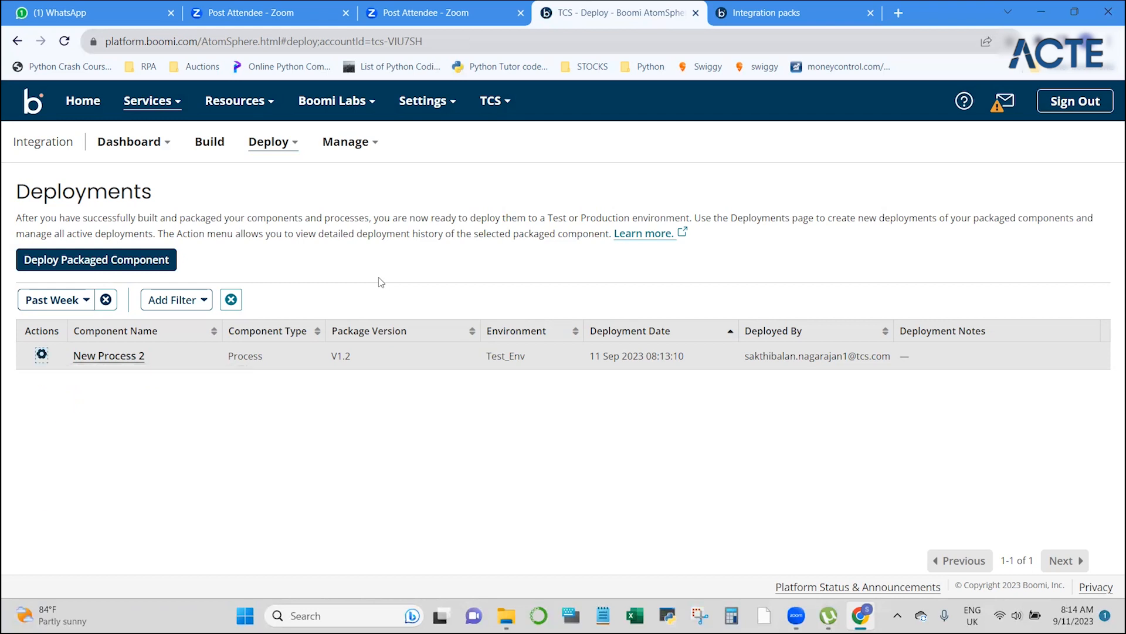
pyautogui.click(366, 157)
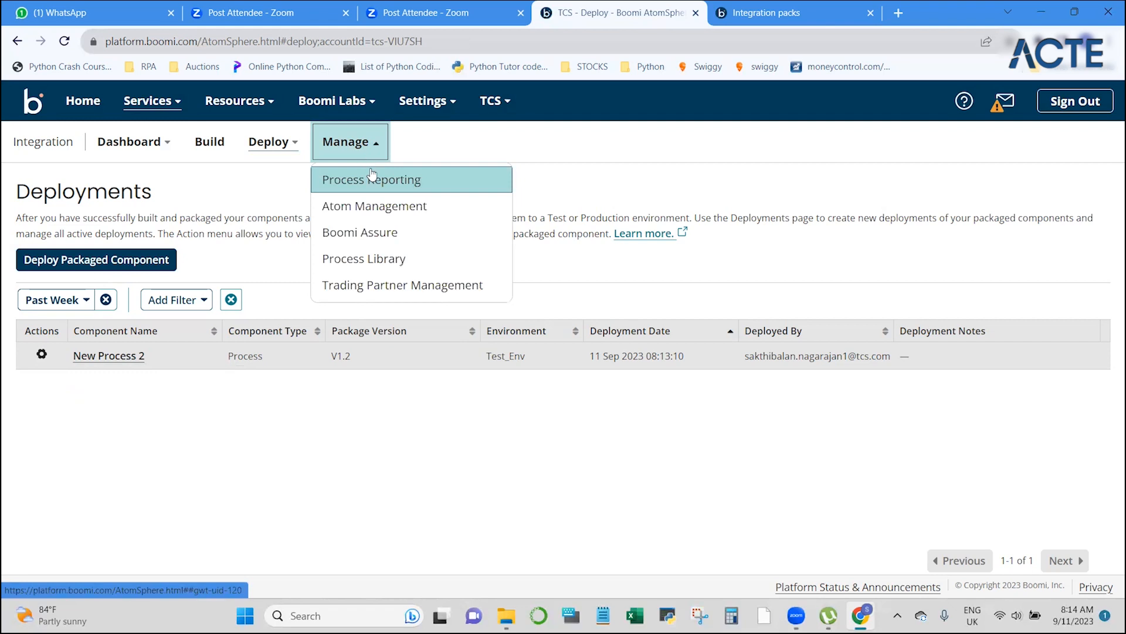
pyautogui.click(373, 182)
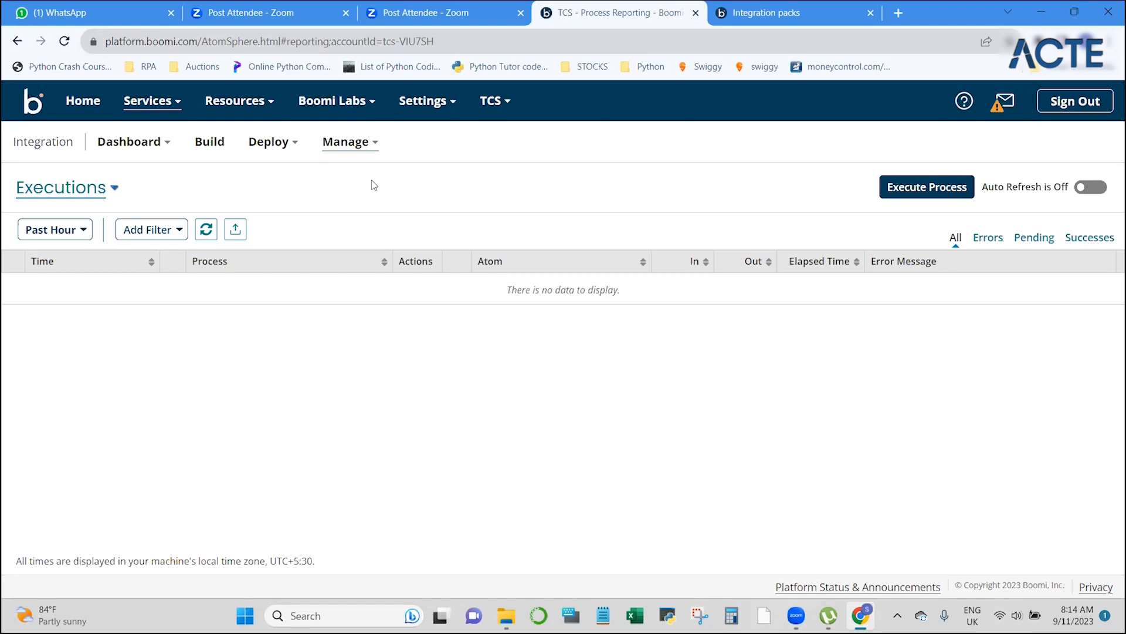
# Step: Browse the executions by Errors, Pending and Successes status, and return to showing all of them
pyautogui.click(985, 243)
pyautogui.click(1031, 244)
pyautogui.click(1088, 240)
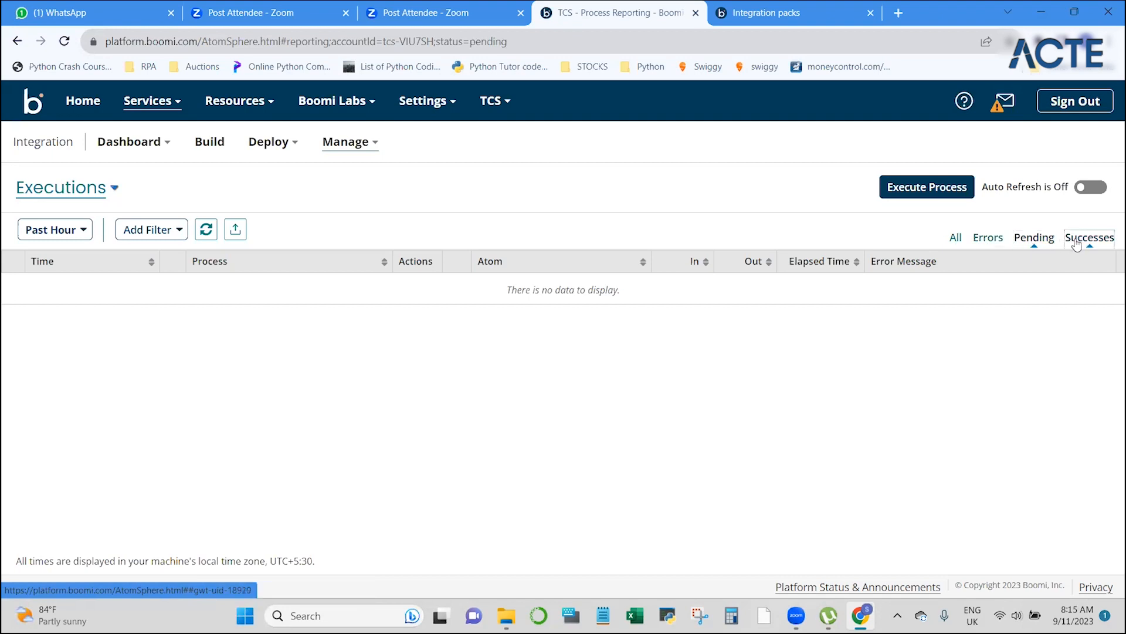
pyautogui.click(957, 240)
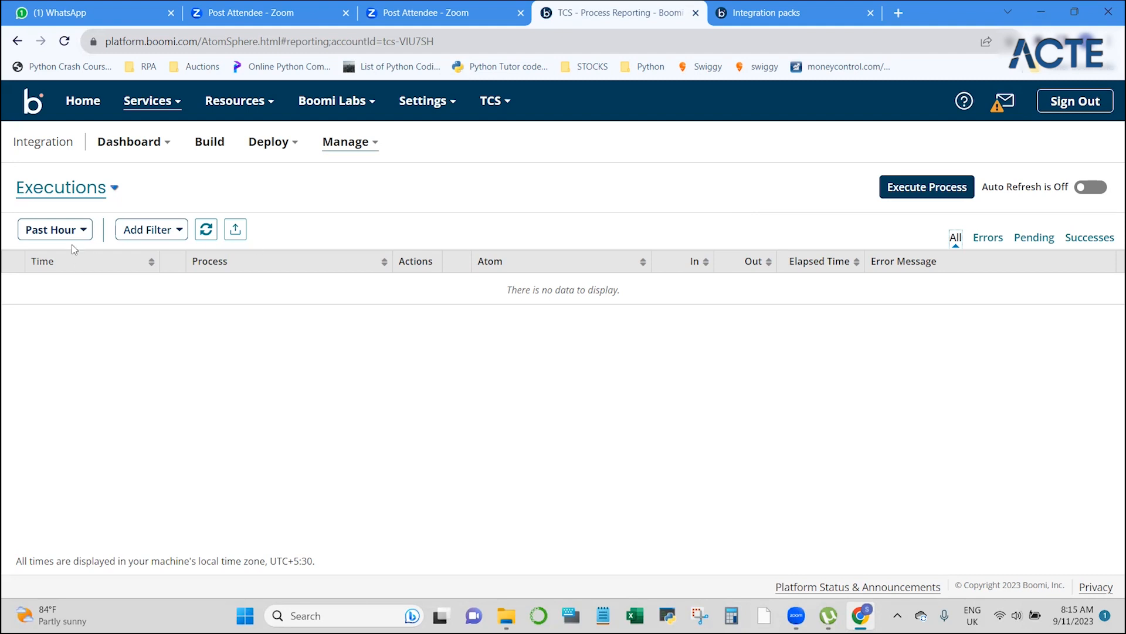
# Step: Examine the executions' time range choices, including Date Range, and the additional filter types without applying any, and refresh the list
pyautogui.click(87, 233)
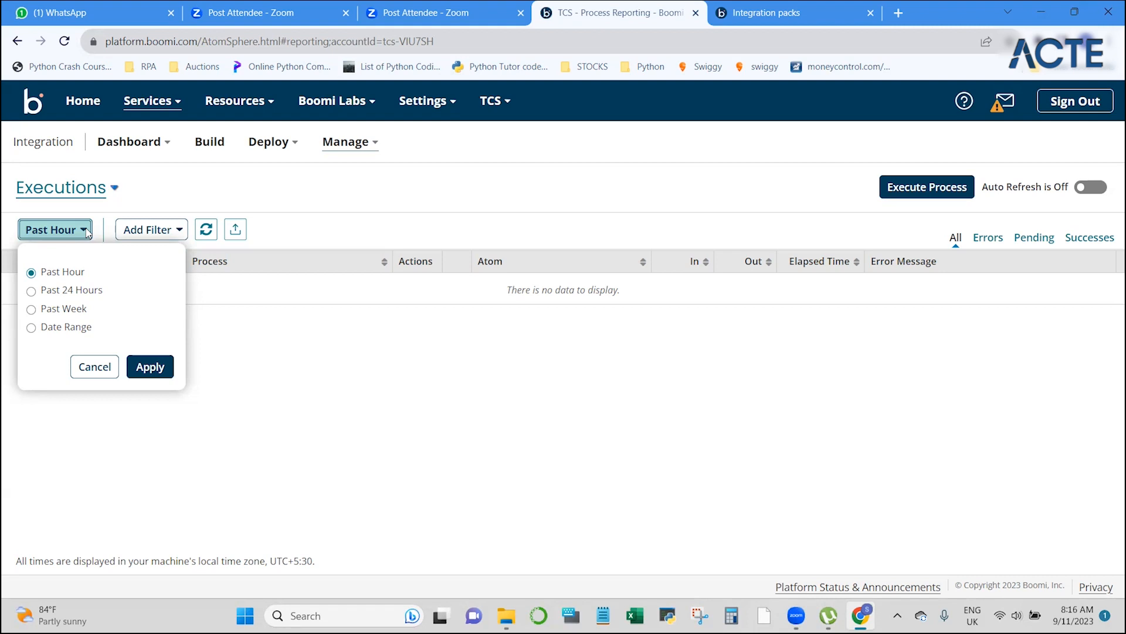
pyautogui.click(31, 329)
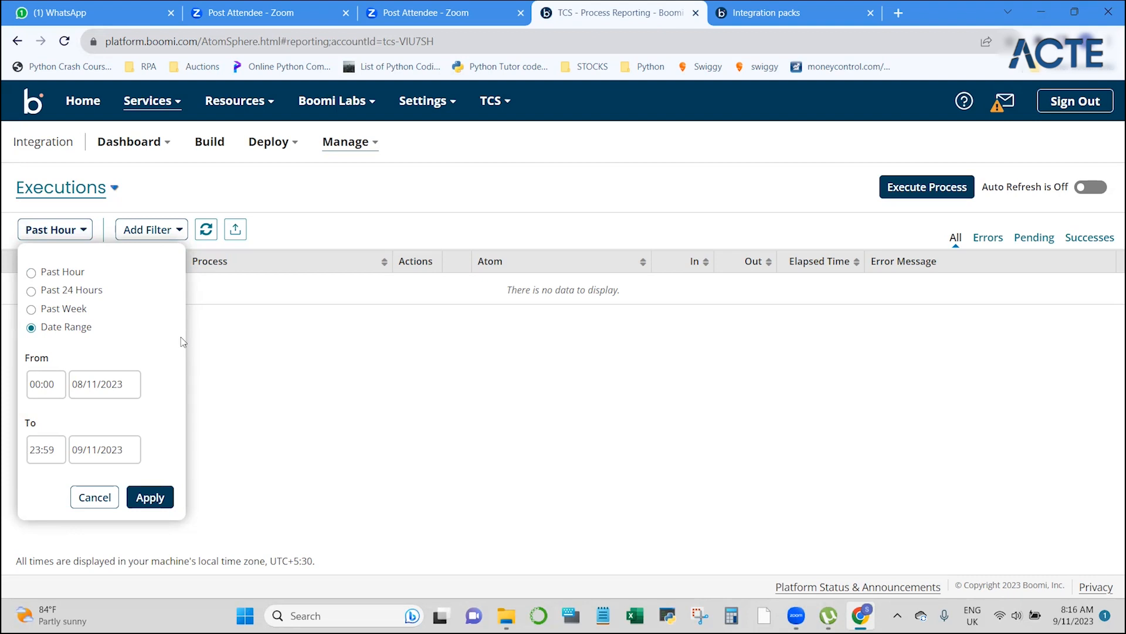
pyautogui.click(95, 497)
pyautogui.click(174, 232)
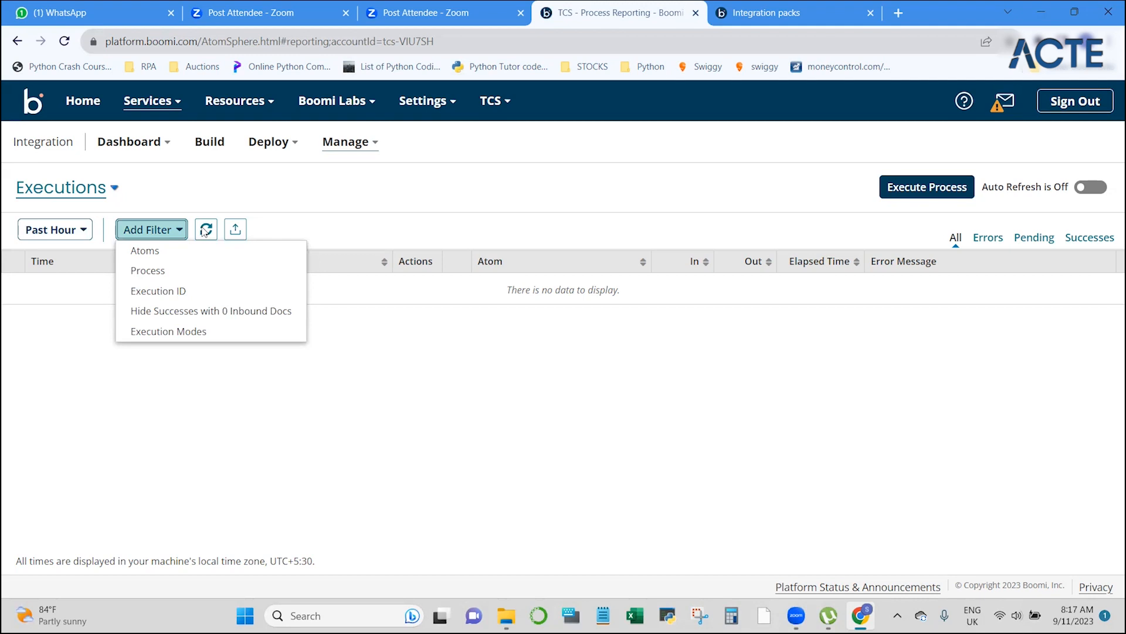
pyautogui.click(203, 231)
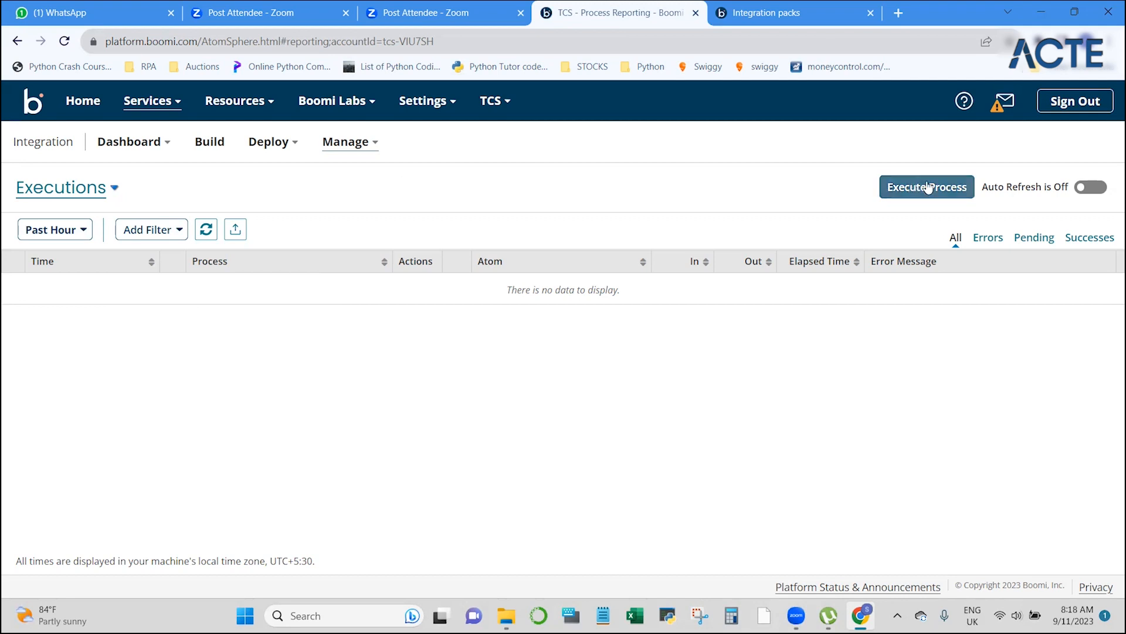
# Step: Turn on auto refresh for the executions and execute New Process 2 on Local_Test_Atom in Test_Env
pyautogui.click(1095, 188)
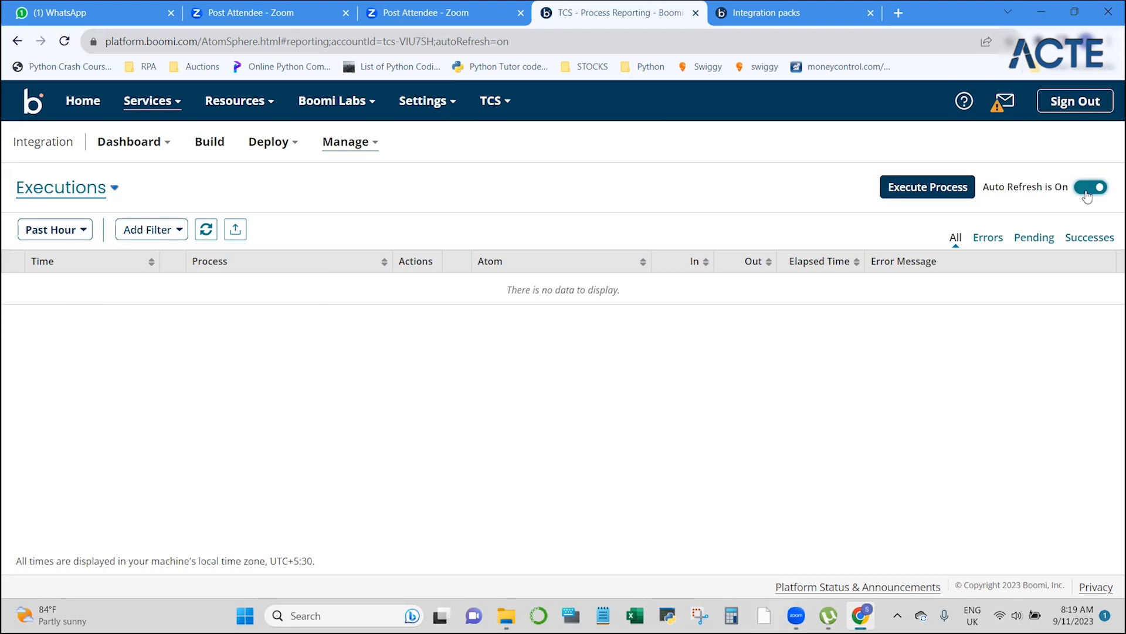
pyautogui.click(912, 192)
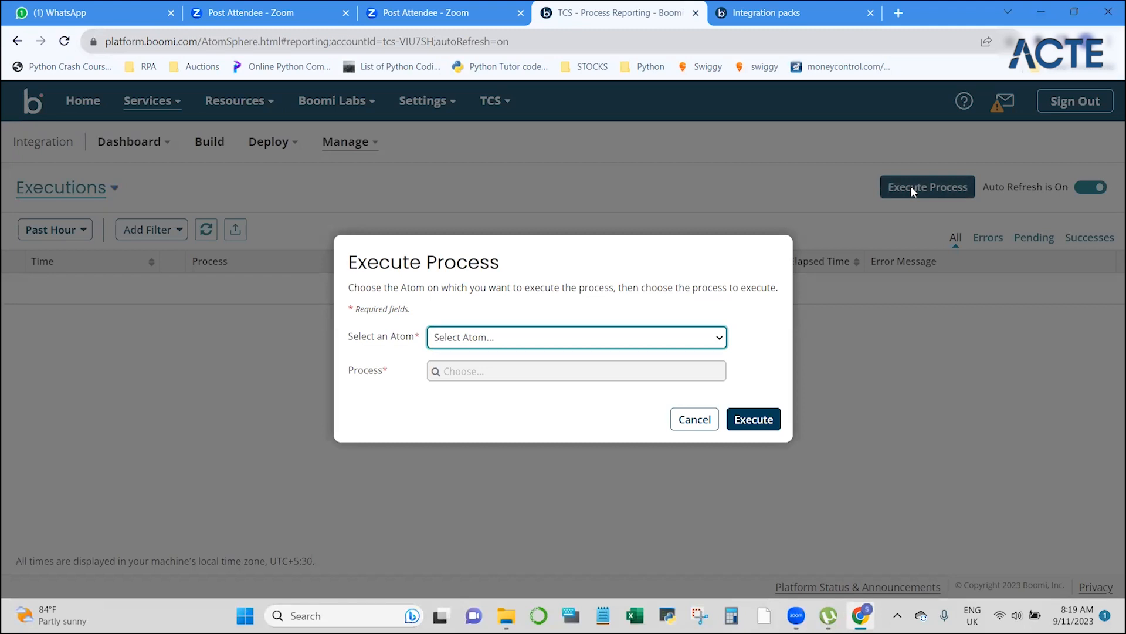
pyautogui.click(701, 339)
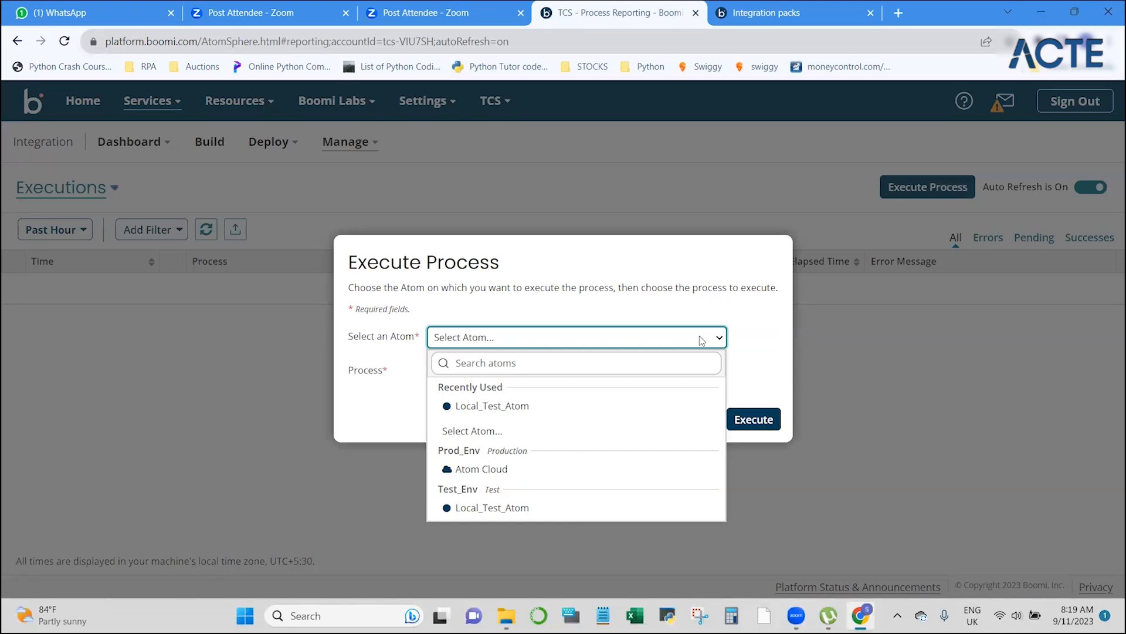
pyautogui.click(504, 510)
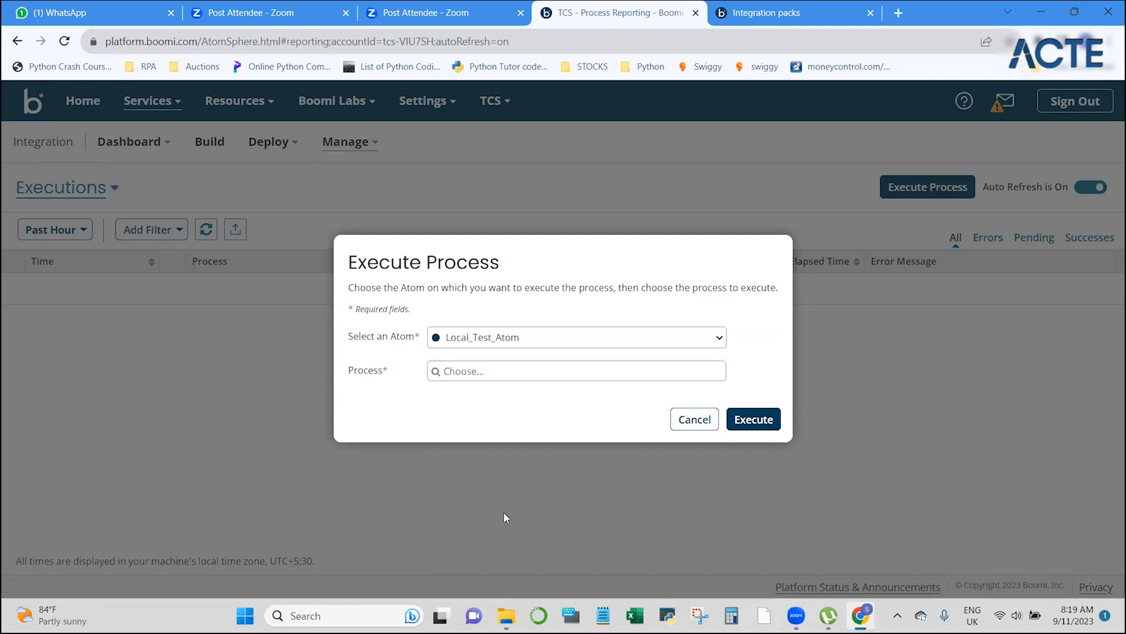
pyautogui.click(476, 376)
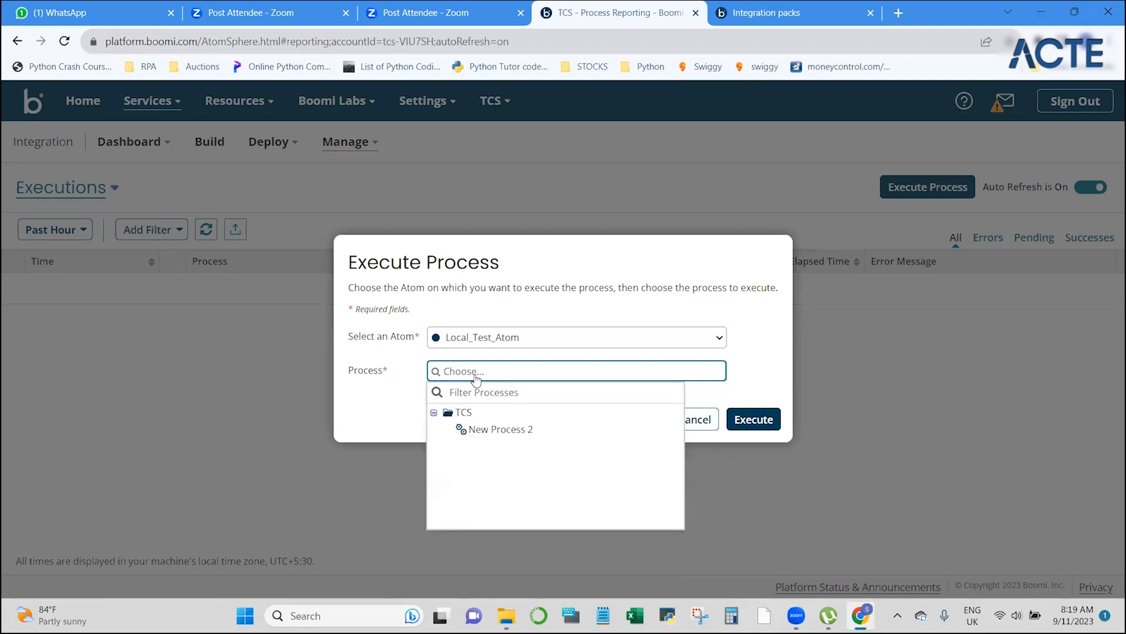
pyautogui.click(493, 435)
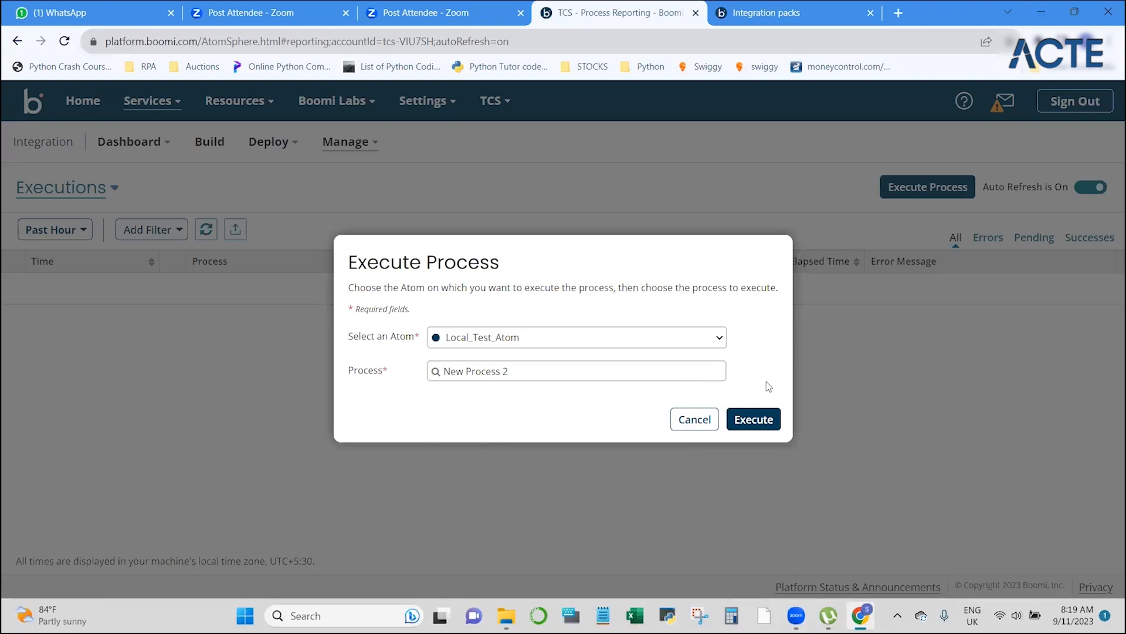
pyautogui.click(750, 430)
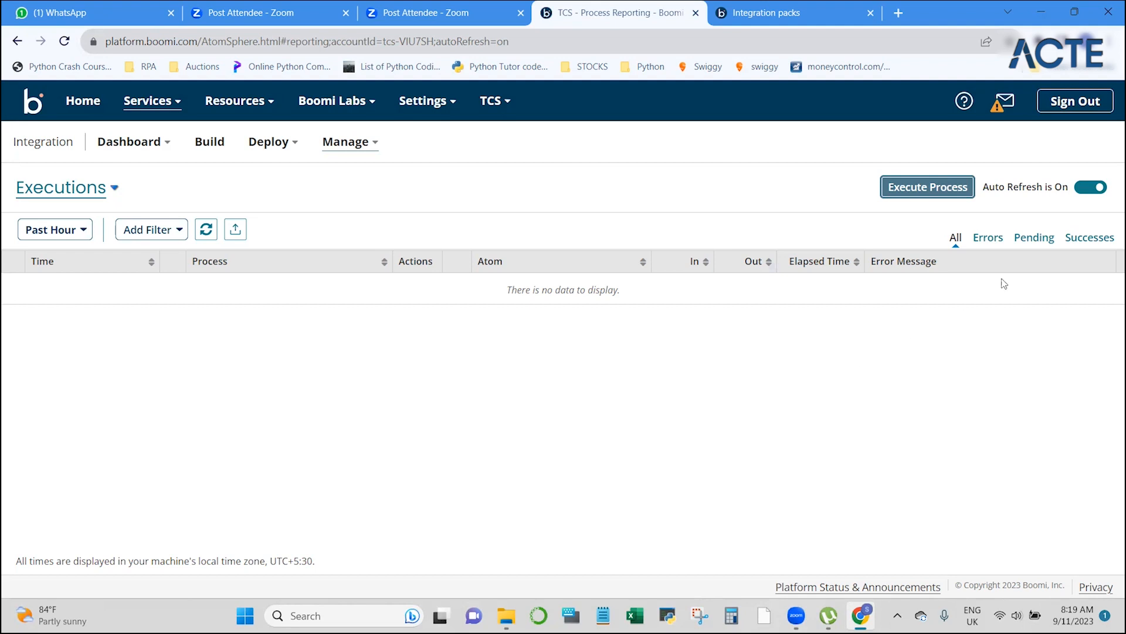
# Step: Check the Pending and Errors executions for the run of New Process 2
pyautogui.click(1027, 243)
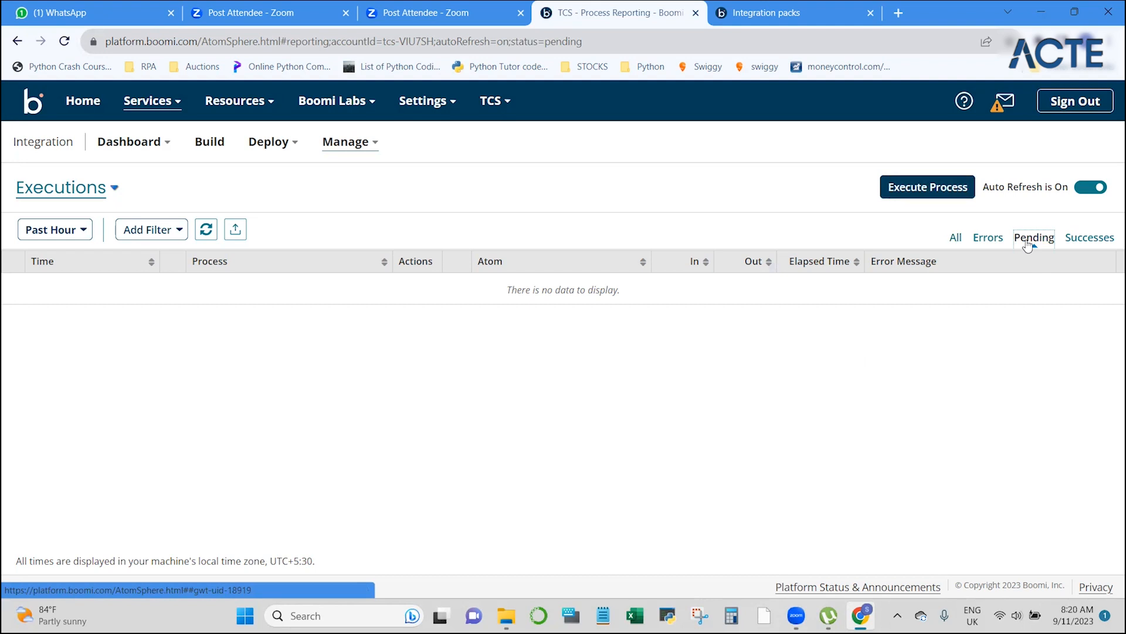
pyautogui.click(996, 244)
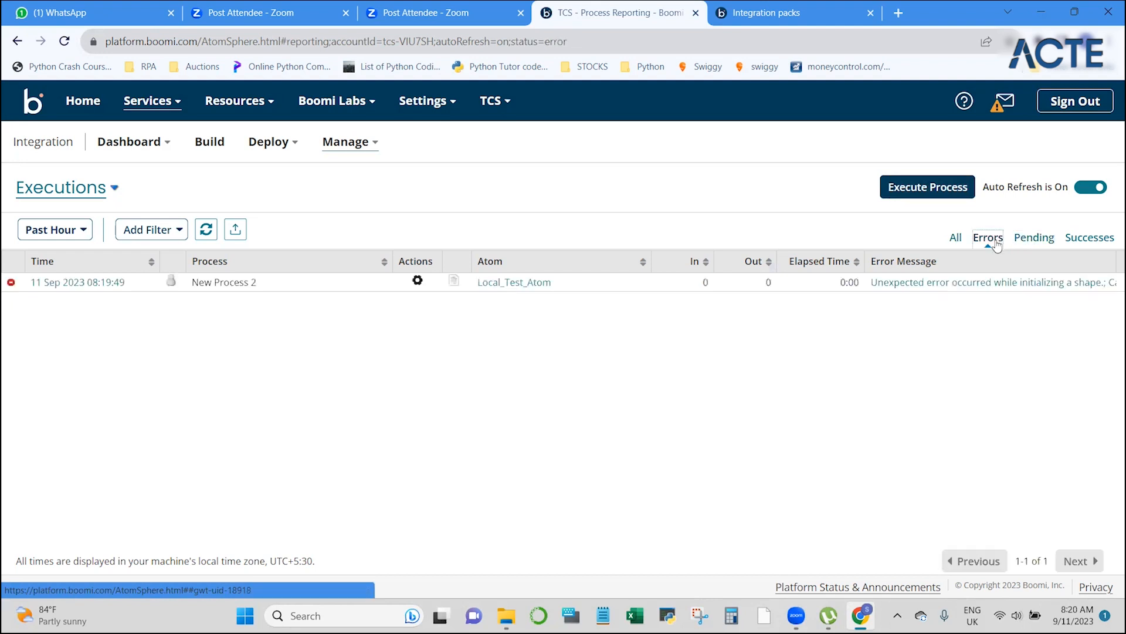